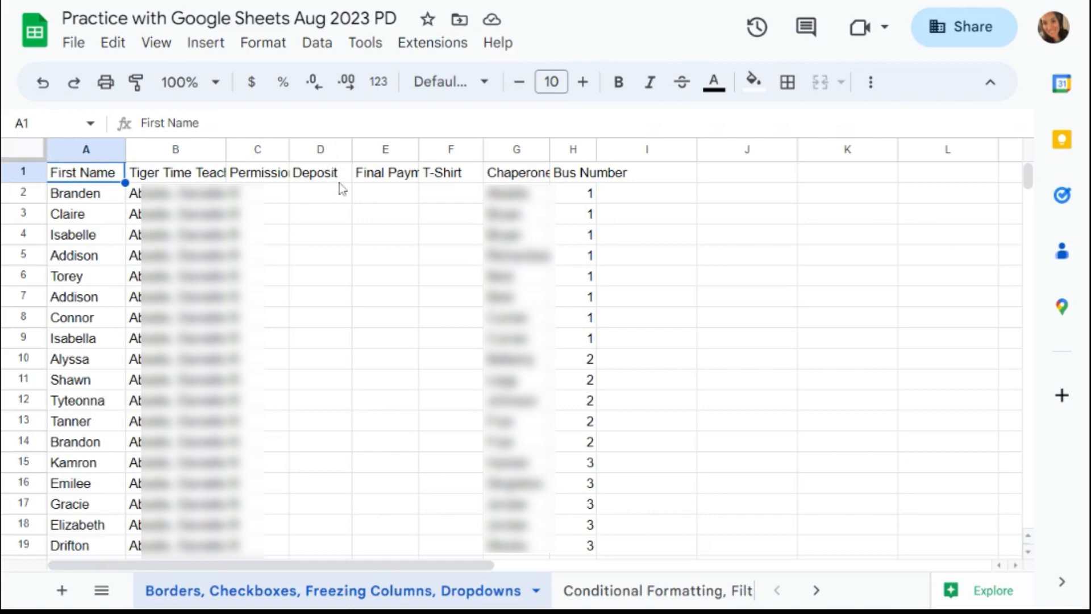
Auto-fit the widths of columns A through H to their contents.
click(87, 146)
drag(87, 146, 575, 194)
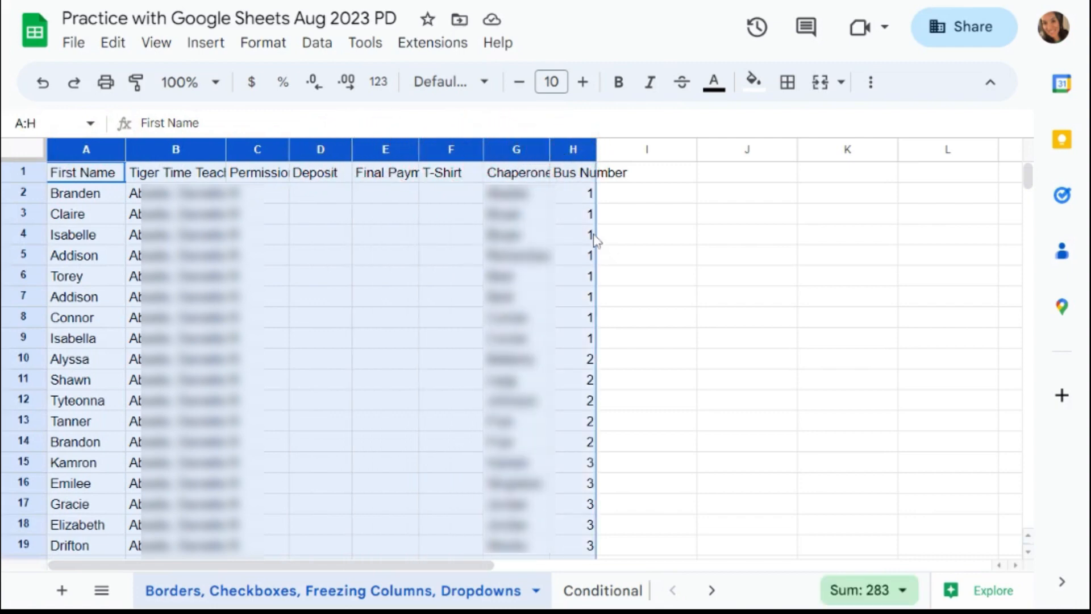
double_click(598, 149)
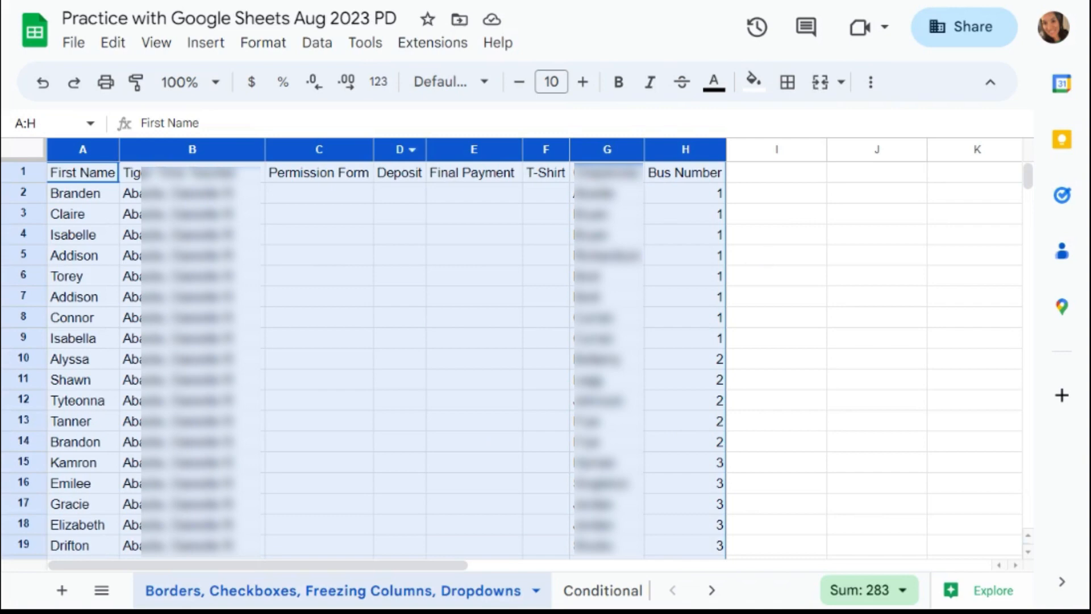
Select the whole data table, range A1:H141.
click(85, 175)
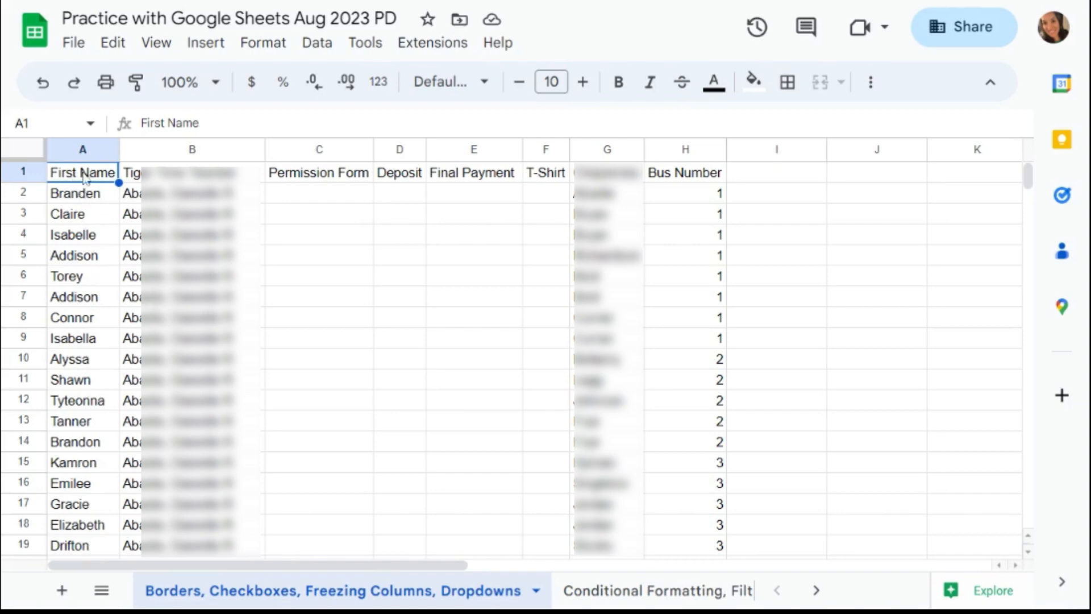
drag(85, 174, 715, 420)
scroll(709, 329, down, 5)
scroll(706, 331, down, 20)
scroll(699, 334, down, 10)
scroll(699, 334, up, 5)
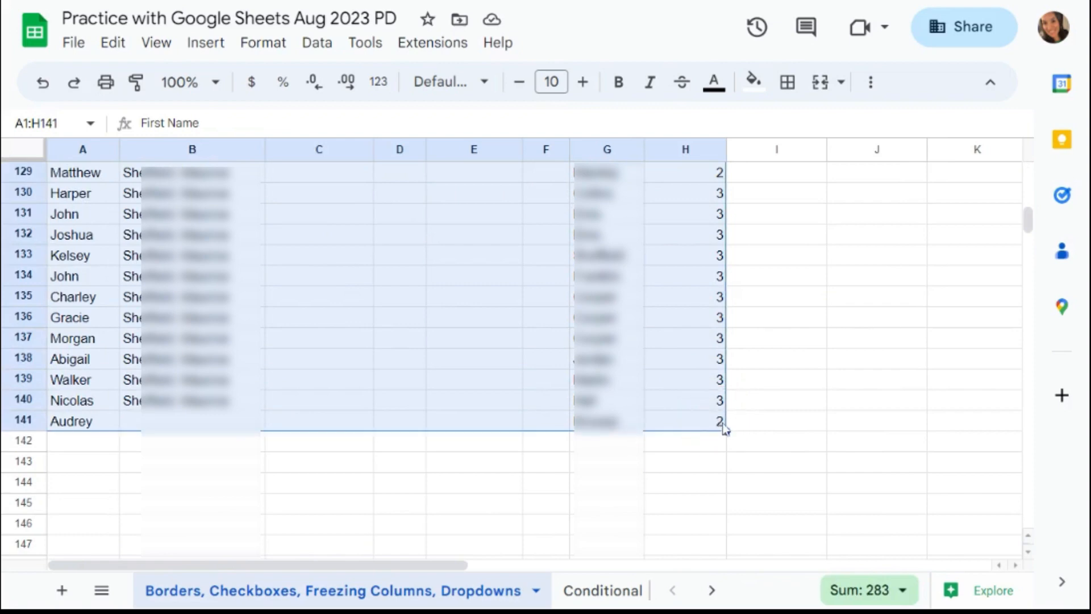
Try all borders on the selected range A1:H141 and undo them.
click(788, 83)
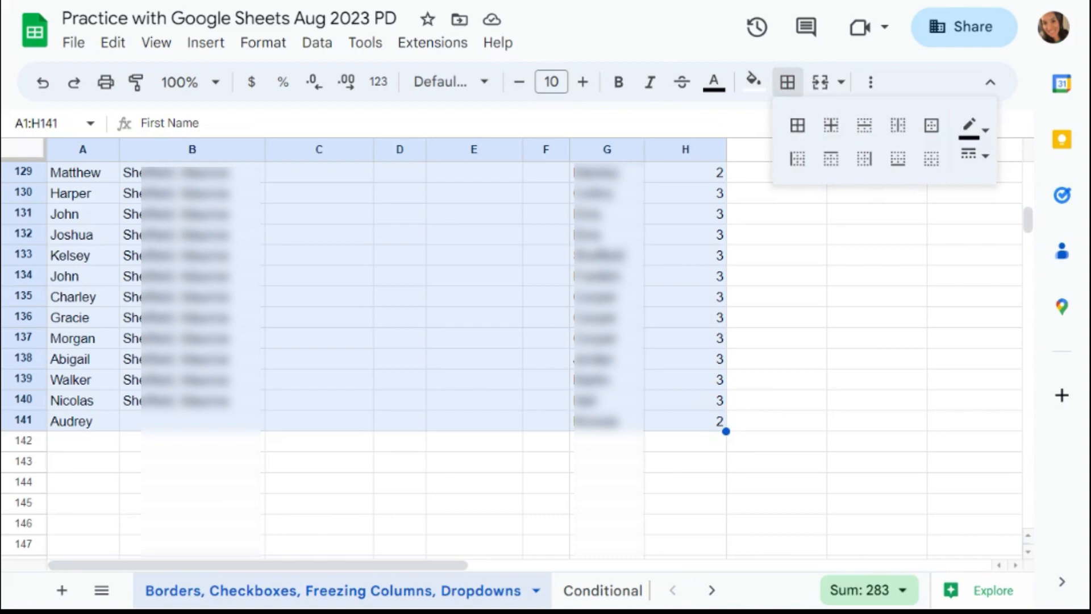
click(797, 125)
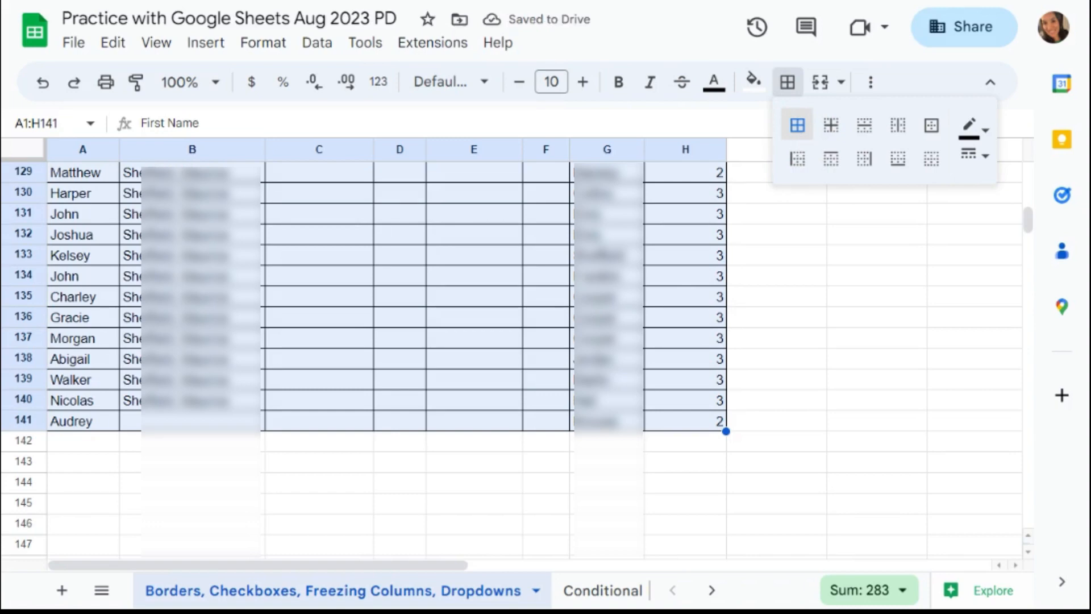
click(39, 84)
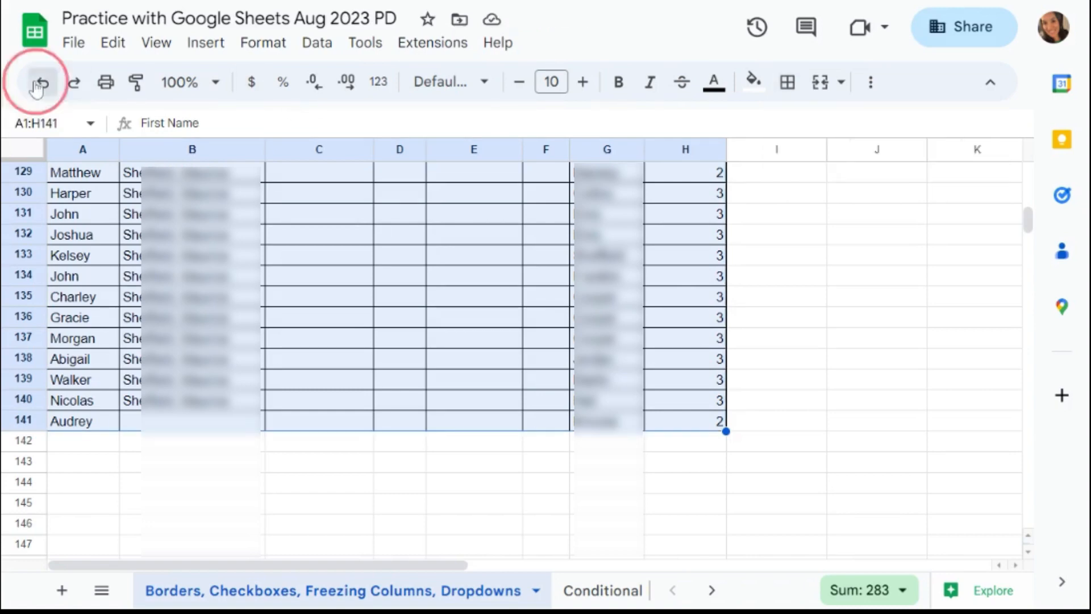
Apply dashed inner borders to the range A1:H141.
click(786, 97)
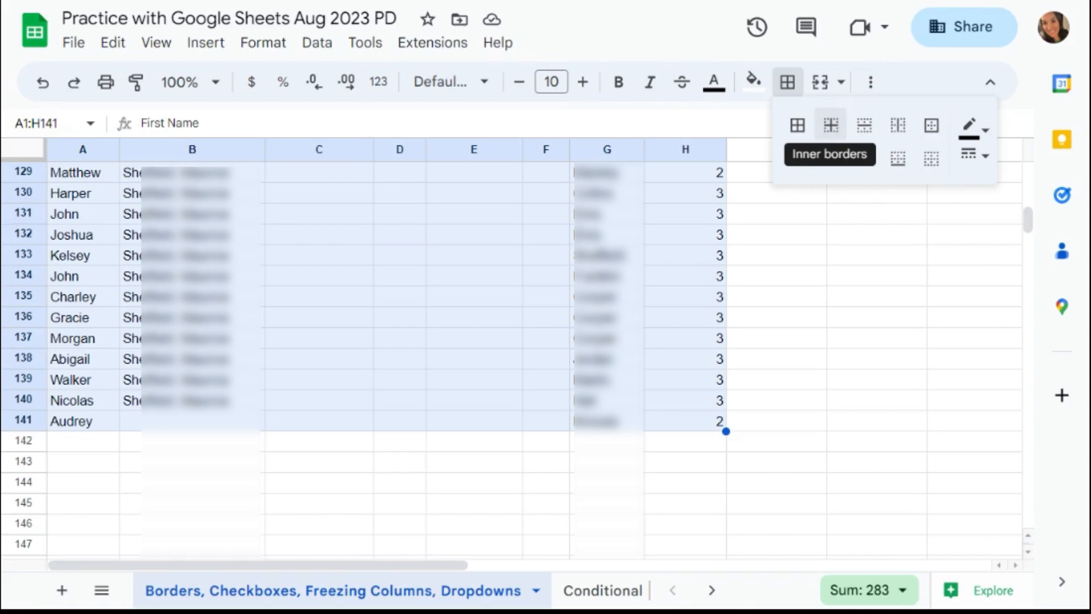
click(985, 159)
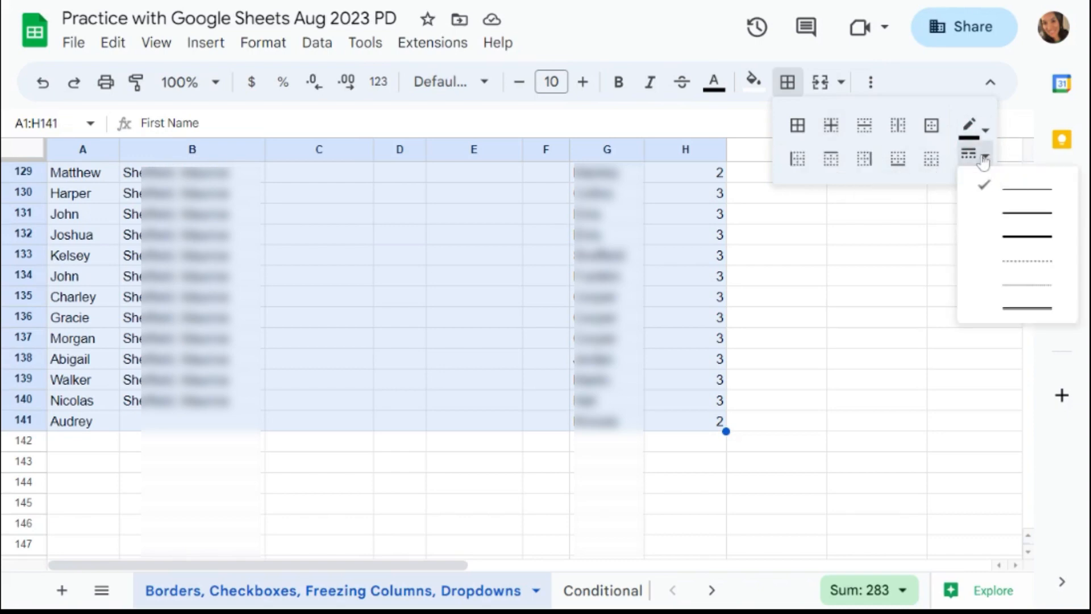
click(1013, 265)
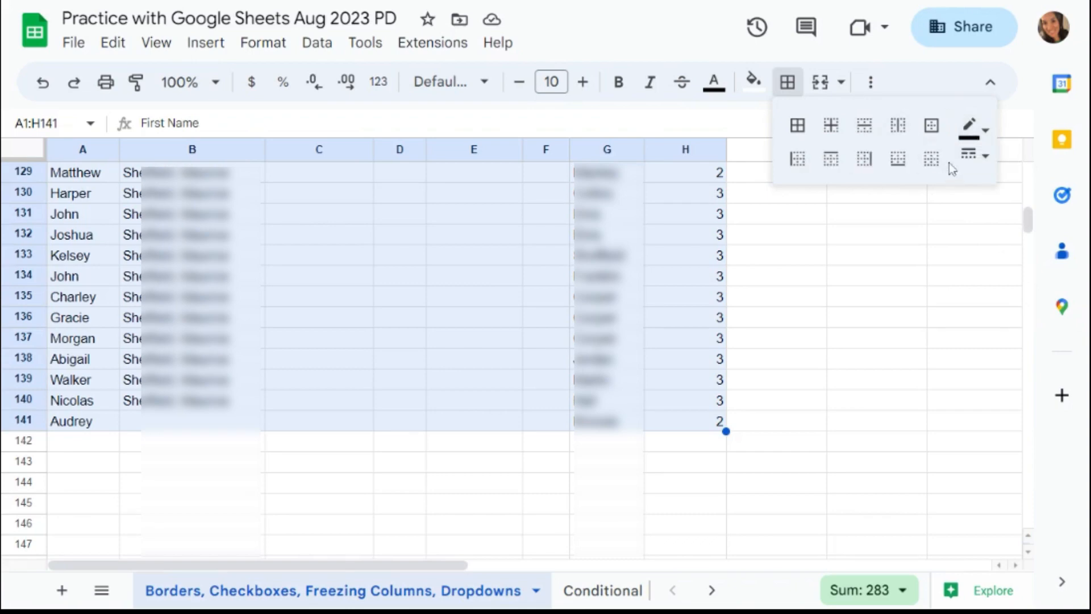
click(830, 126)
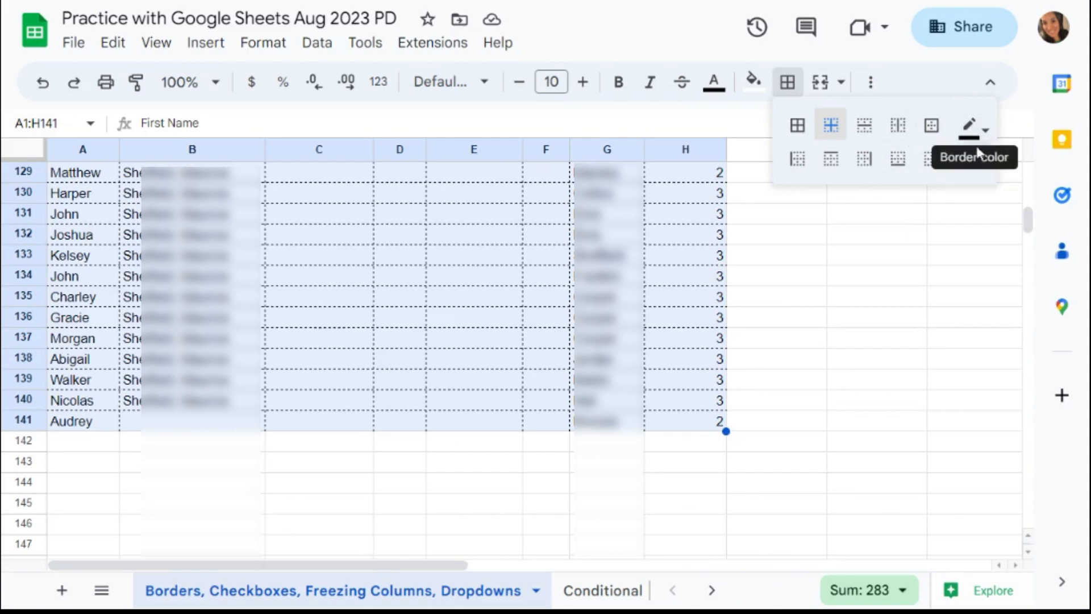
Add an outer border around the range A1:H141 with the thick solid line style.
click(932, 126)
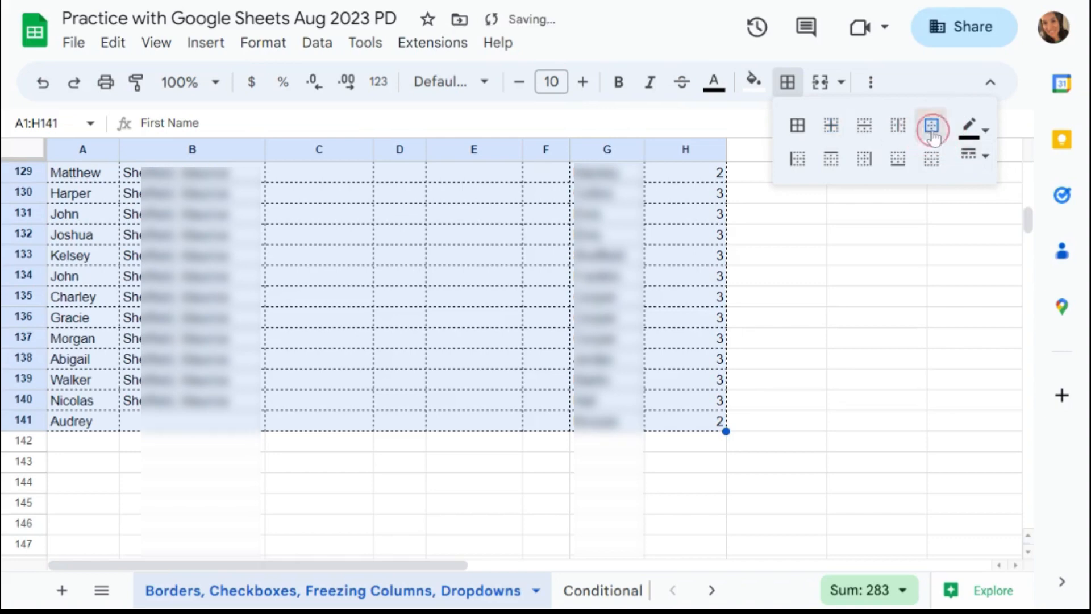
click(983, 154)
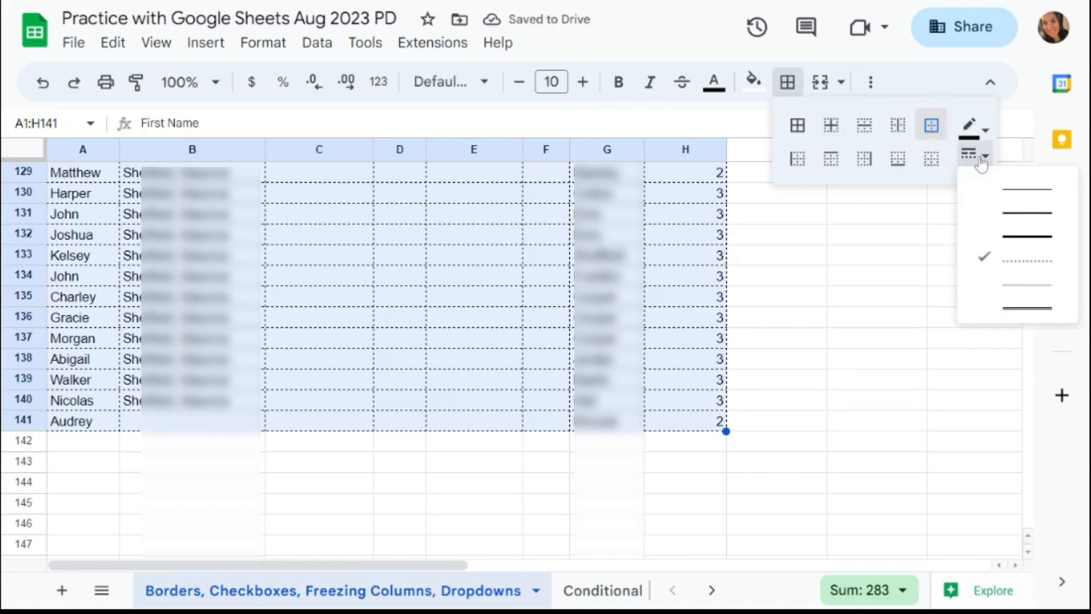
click(1016, 236)
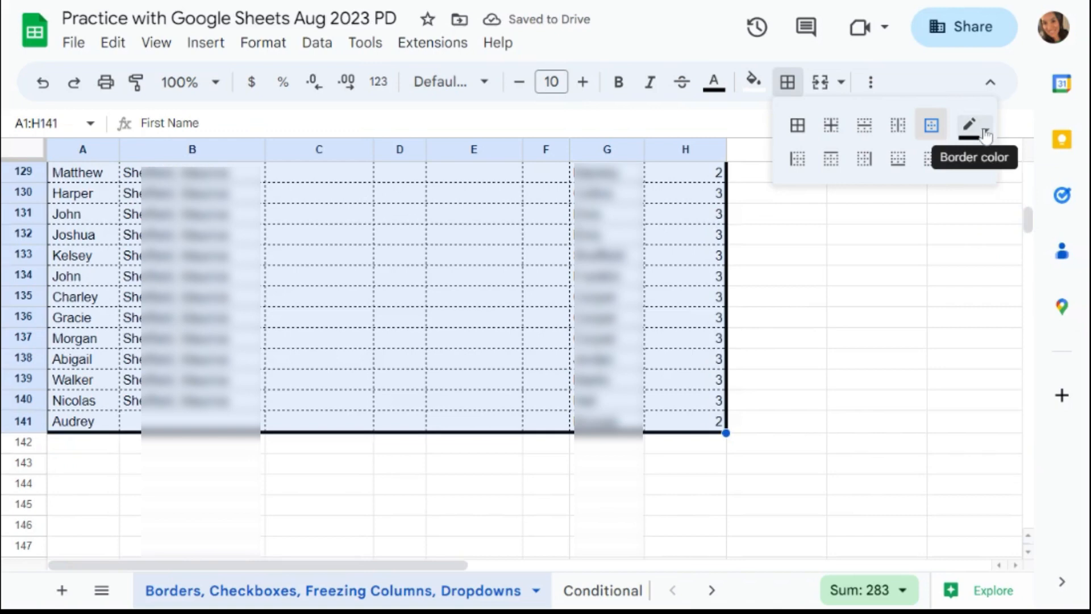
Change the outer border's line style to medium solid and finally to thin solid.
click(977, 155)
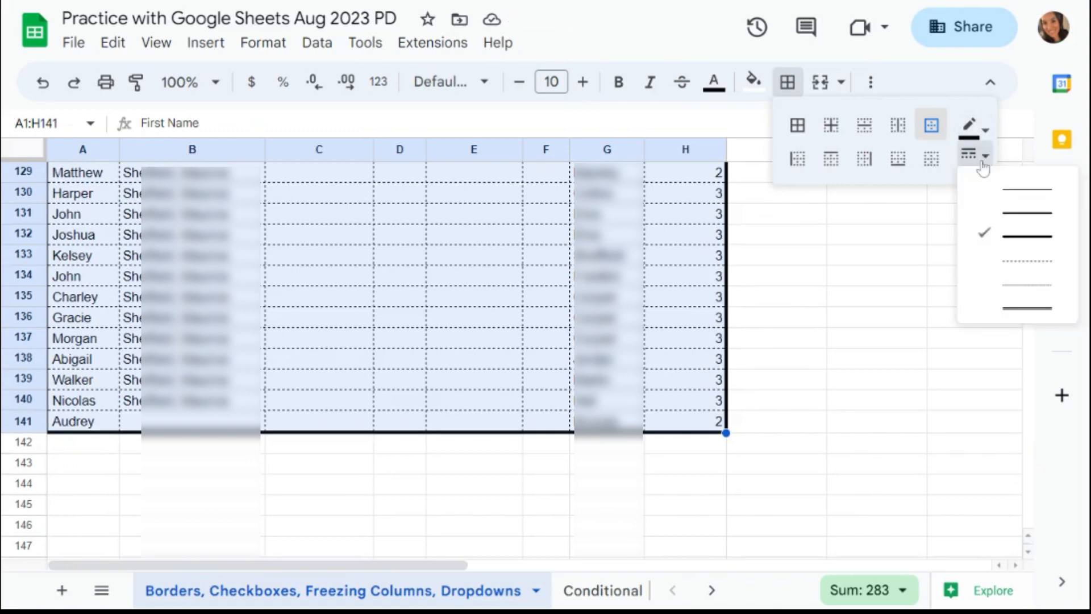
click(1007, 217)
click(977, 155)
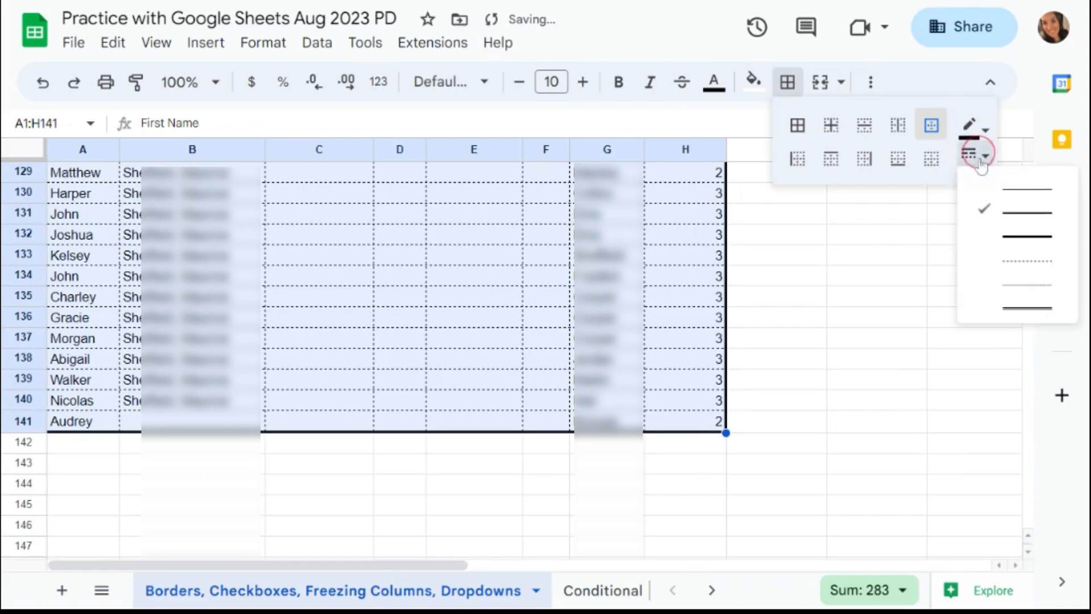
click(1007, 202)
click(982, 162)
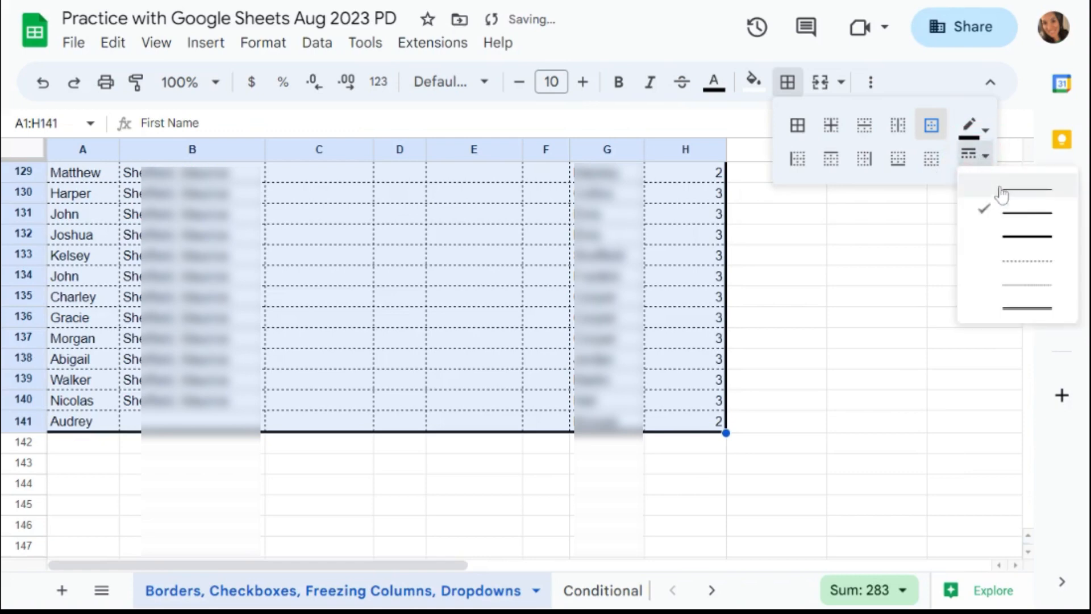
click(999, 190)
click(984, 162)
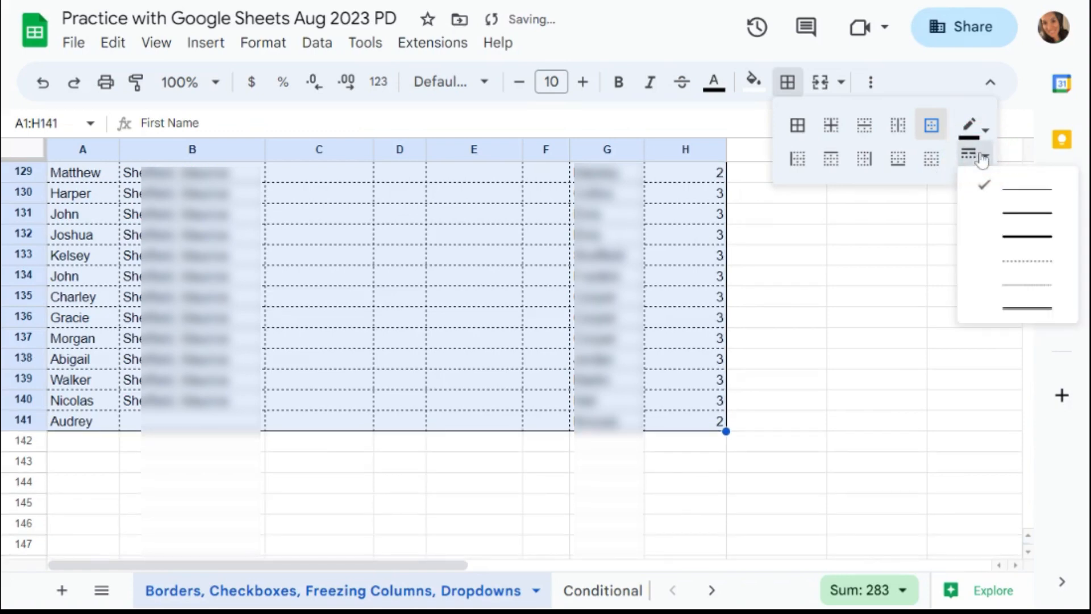
click(982, 164)
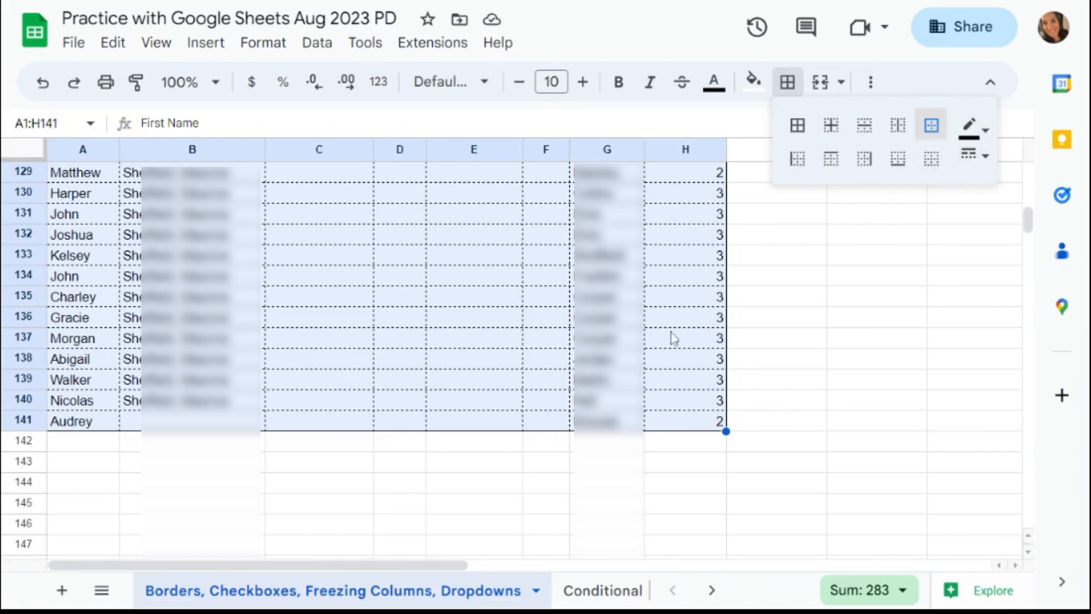
click(498, 301)
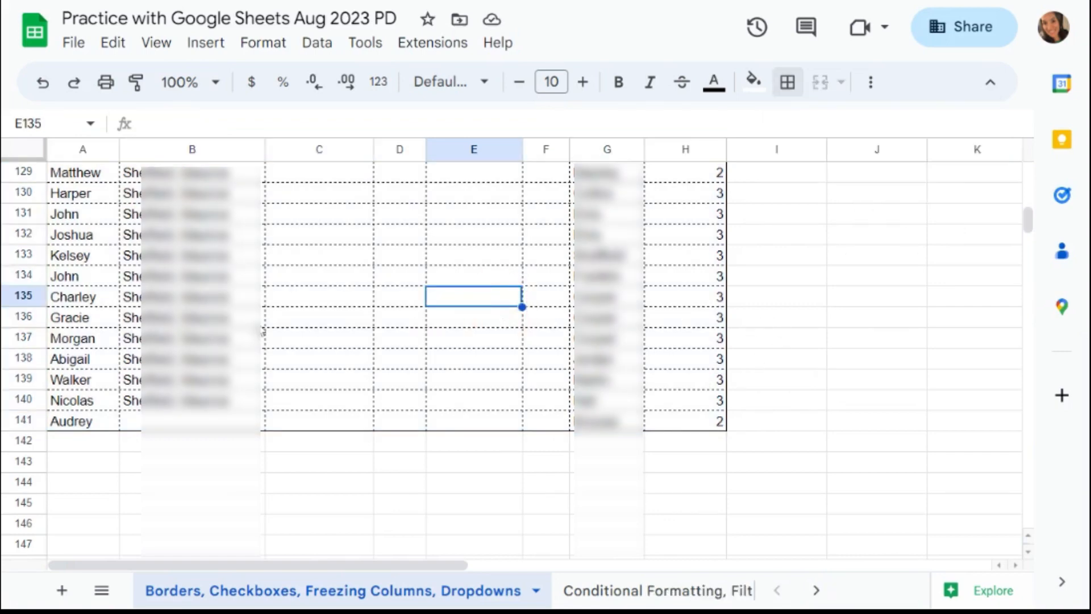
Apply the default purple alternating colors style with a header to the range A1:H141.
scroll(281, 353, up, 20)
scroll(284, 352, up, 14)
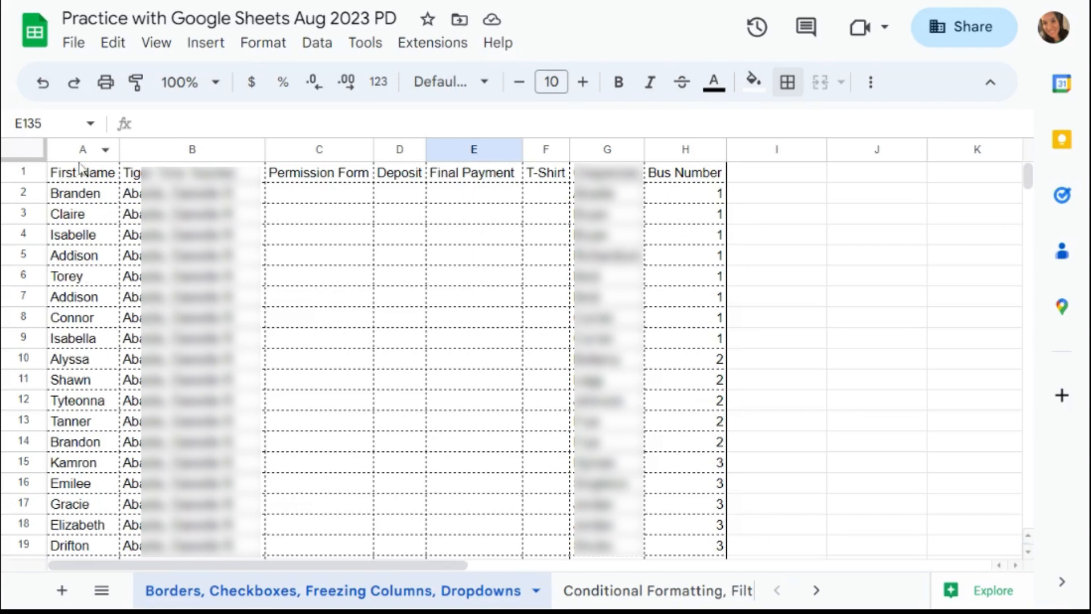
drag(80, 169, 685, 381)
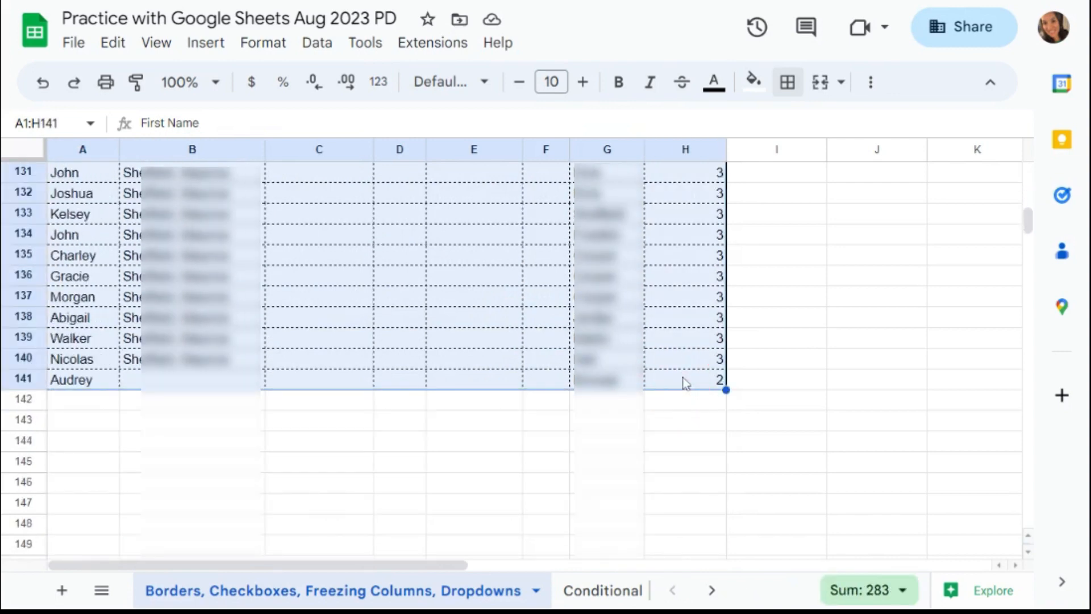
click(269, 50)
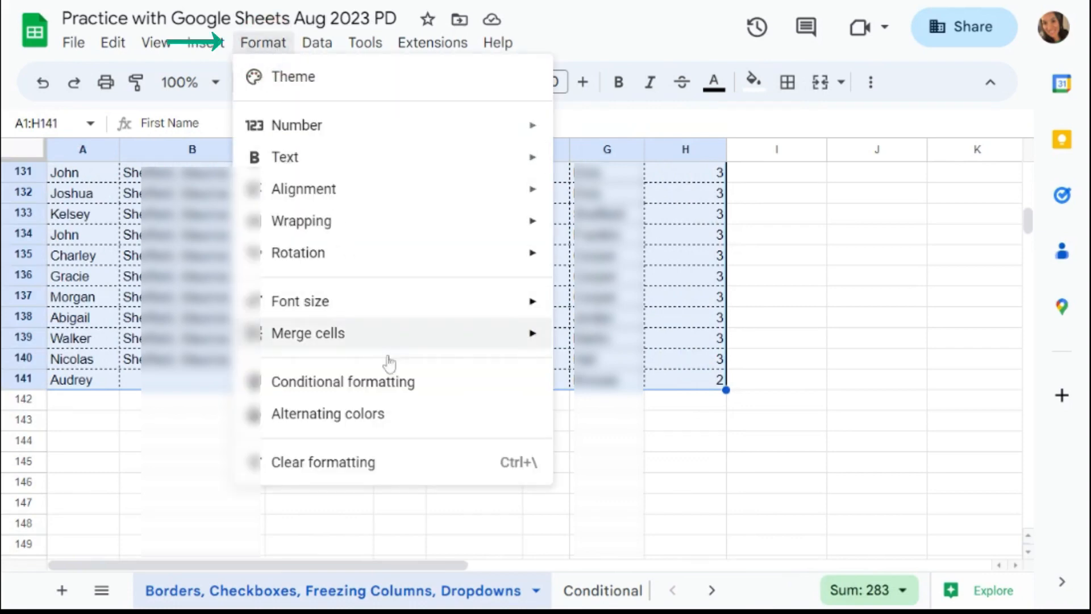
click(371, 415)
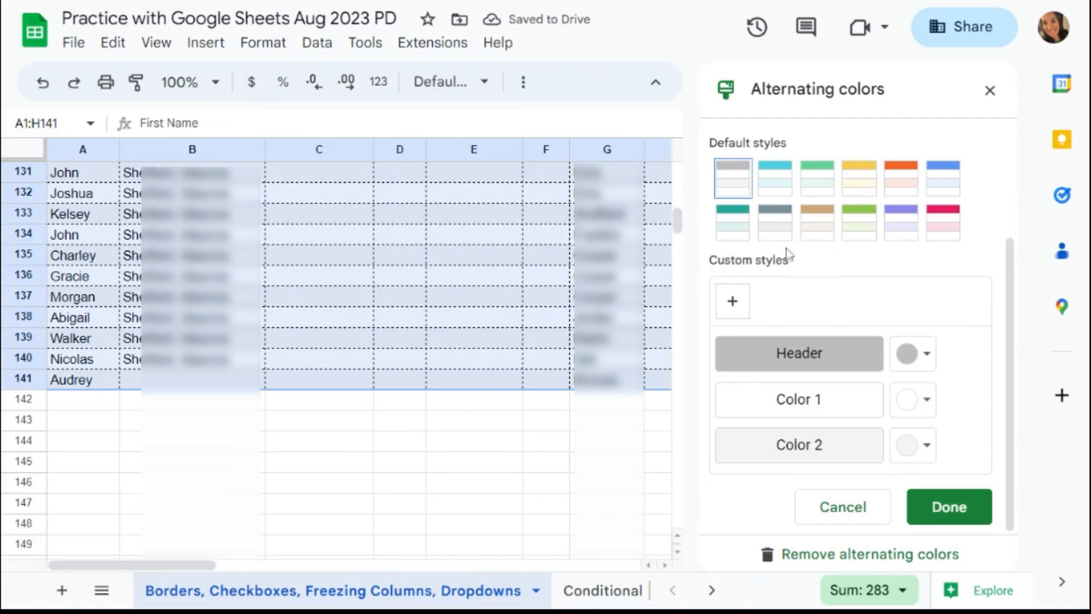
click(902, 236)
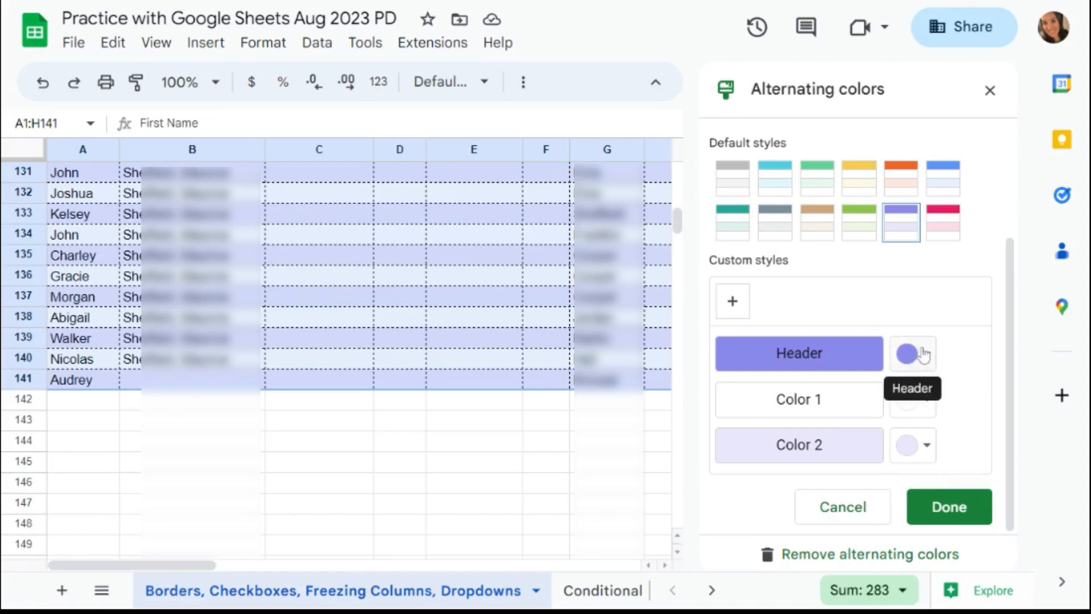
scroll(931, 341, up, 3)
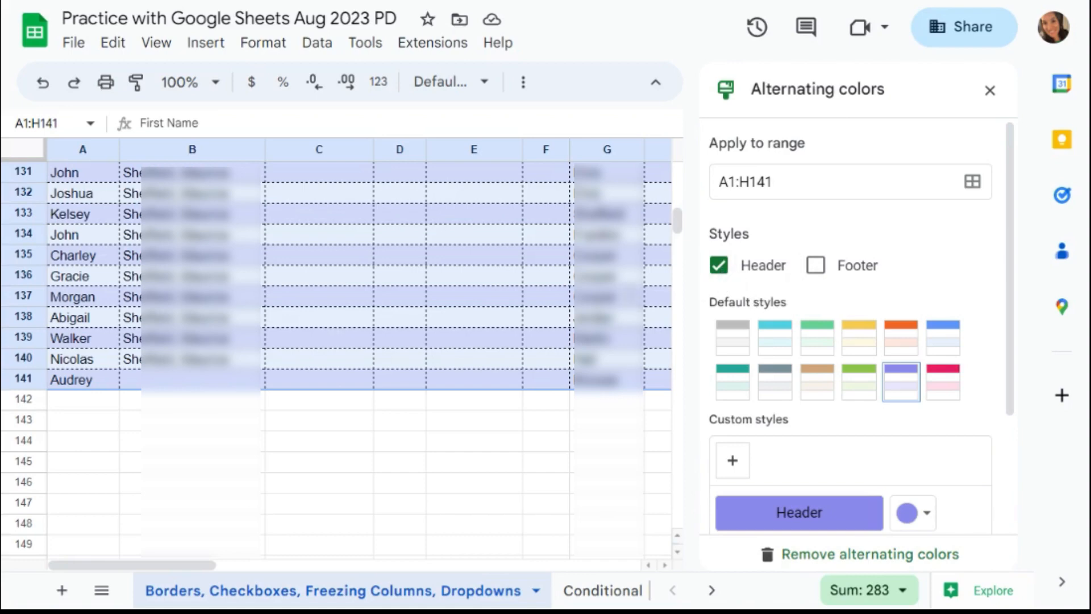
scroll(370, 284, up, 18)
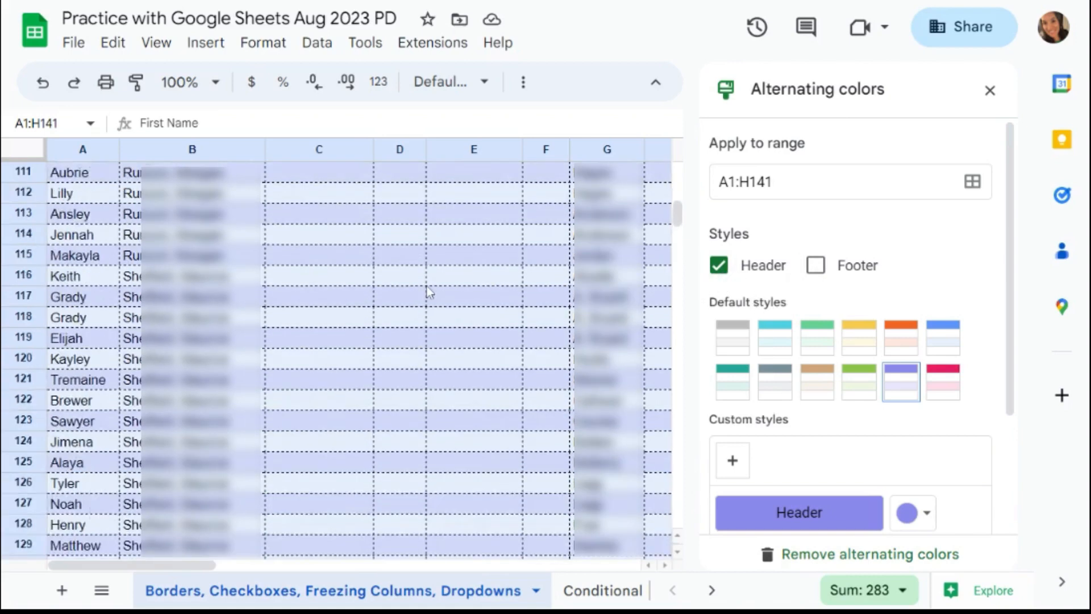
scroll(429, 291, up, 20)
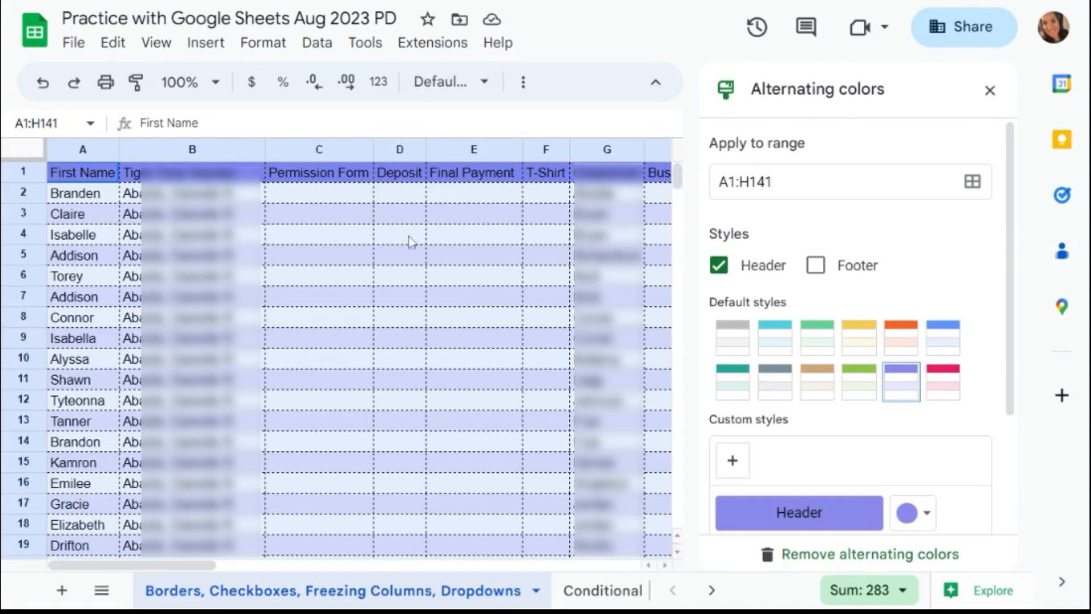
scroll(873, 308, down, 3)
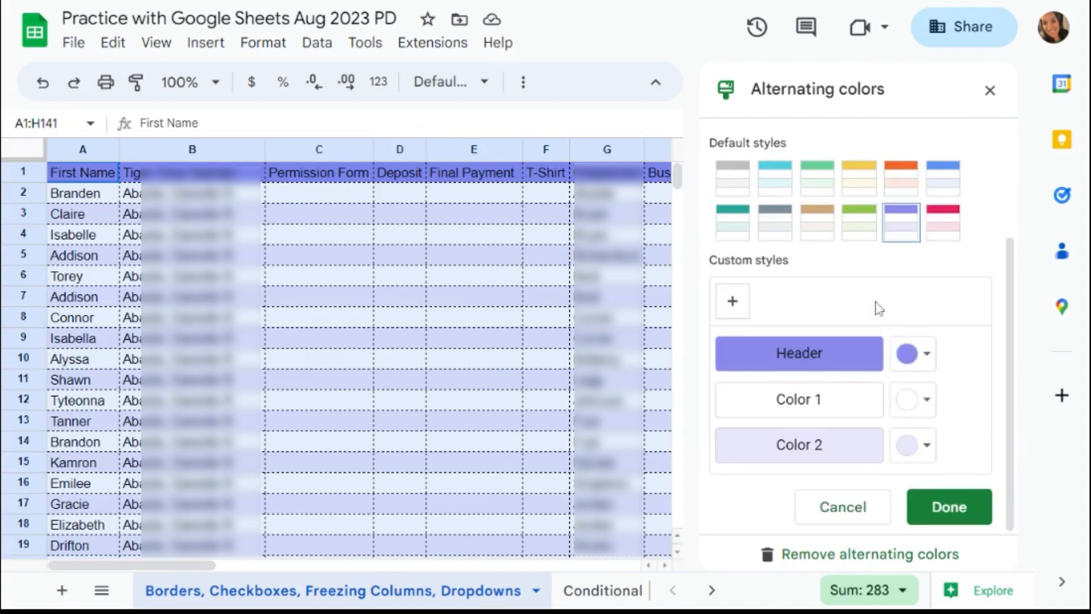
click(954, 505)
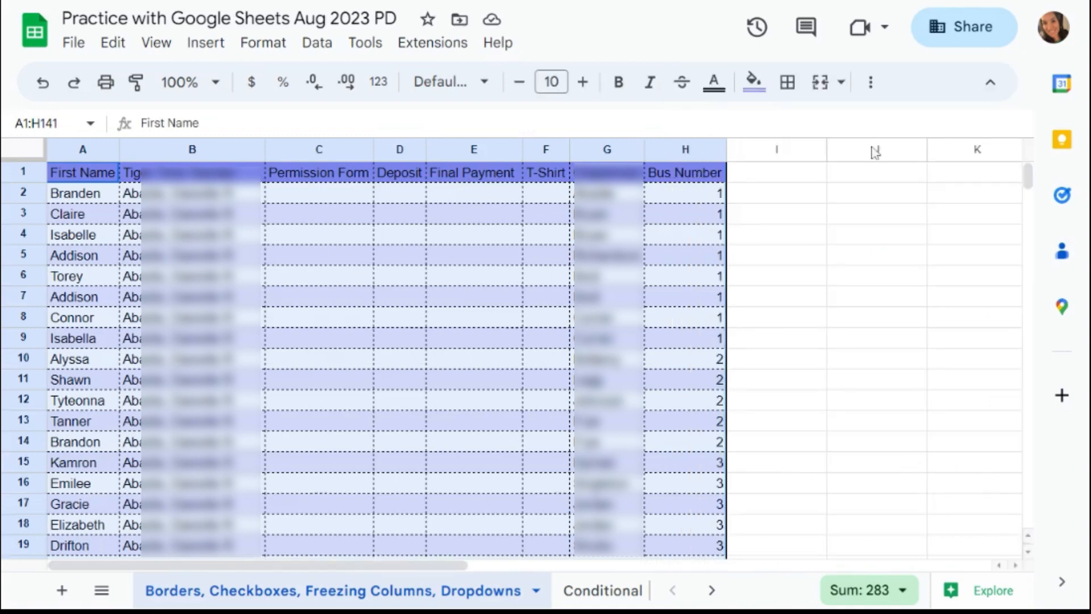
click(534, 219)
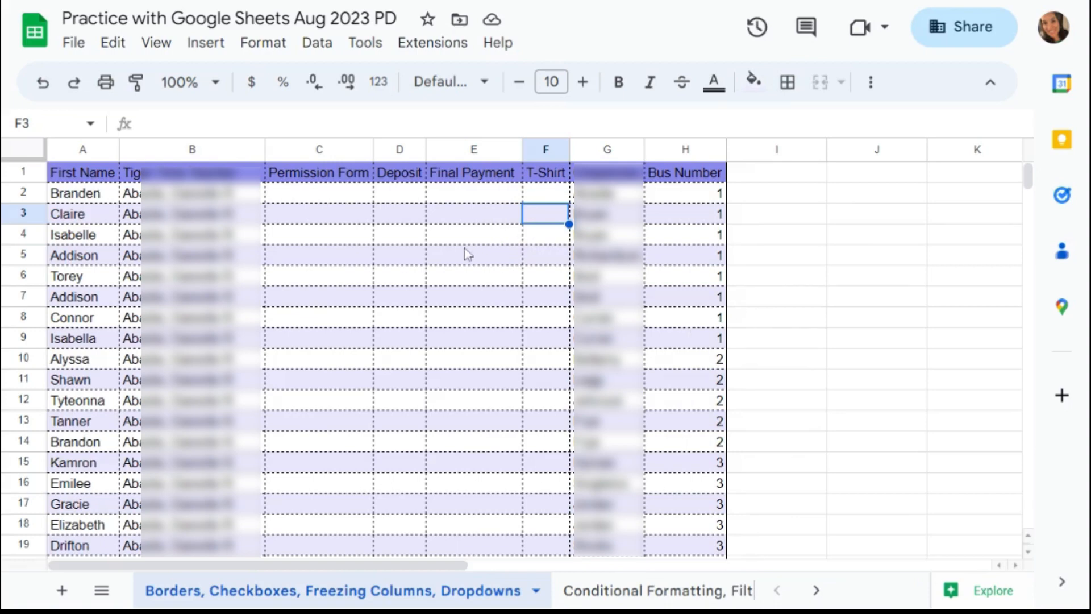
Freeze header row 1 and select cell C2 under Permission Form.
scroll(467, 253, down, 6)
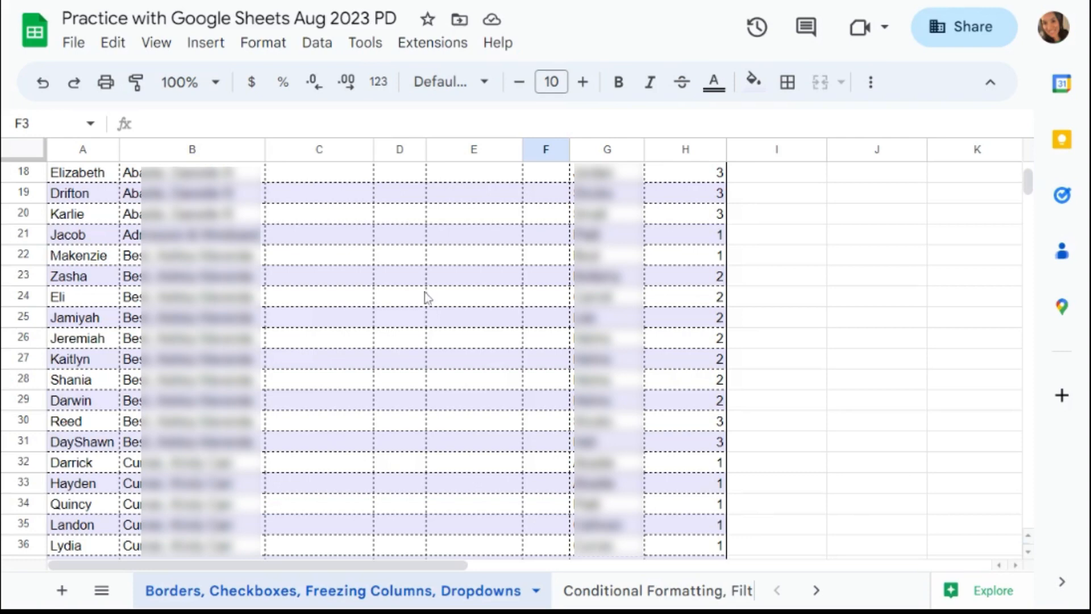
scroll(424, 289, up, 6)
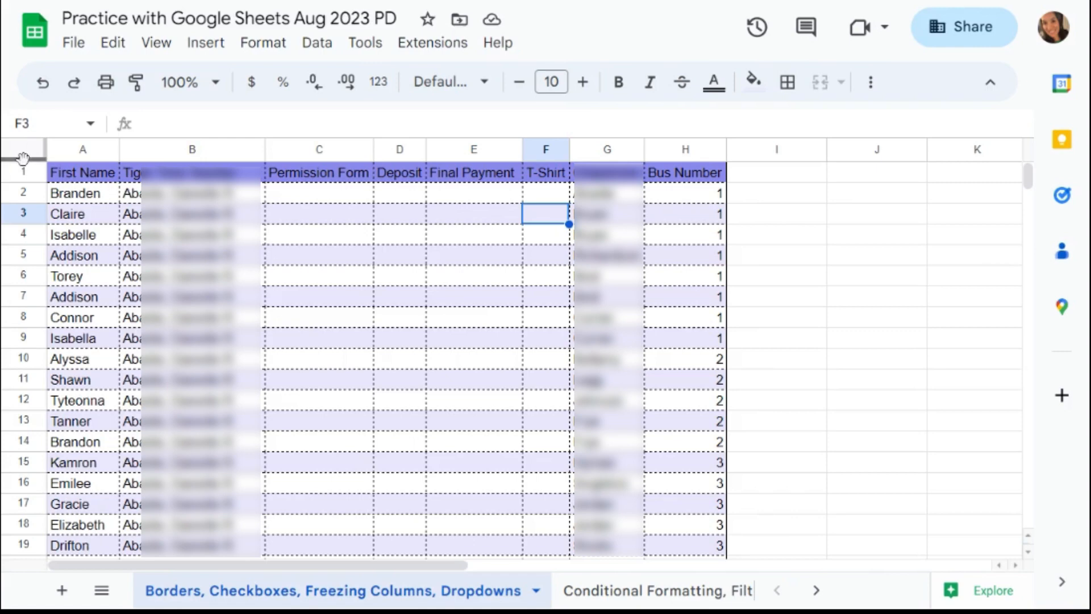
drag(22, 157, 23, 188)
click(280, 240)
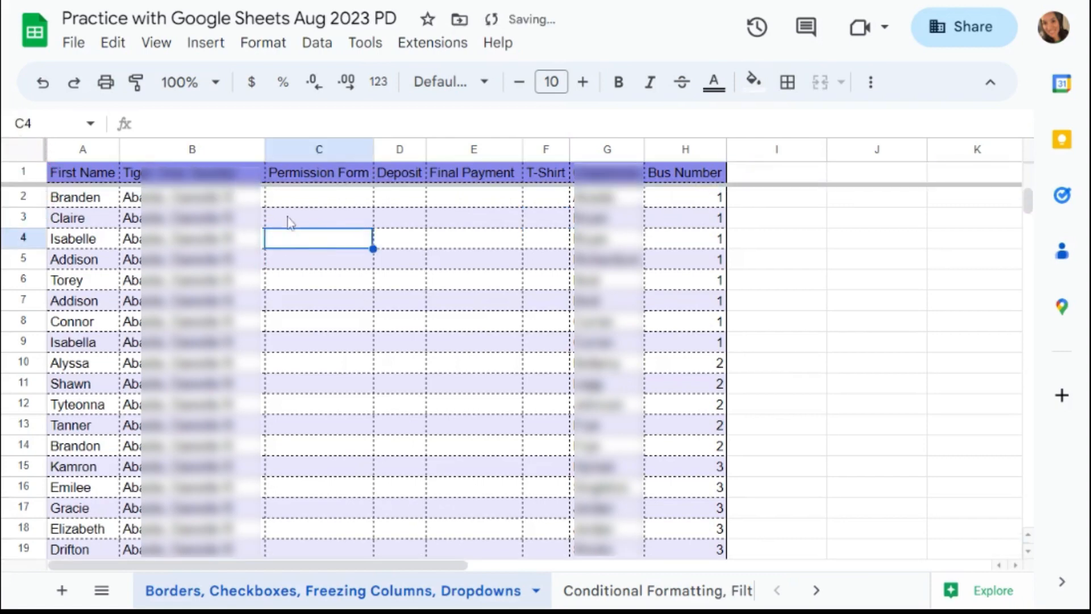
click(316, 204)
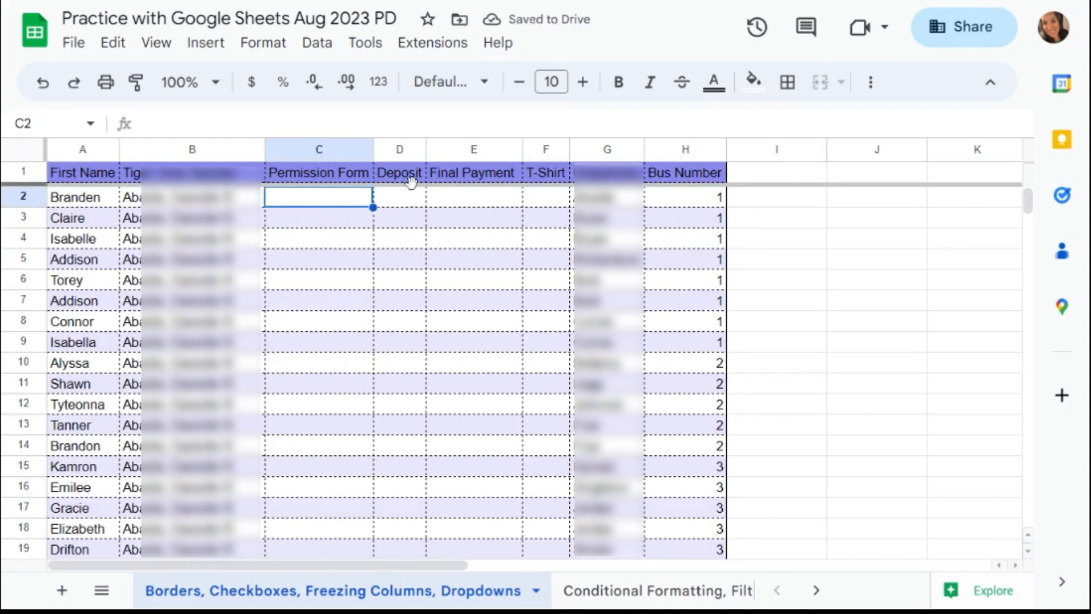
Freeze the First Name column (column A) so it stays fixed during horizontal scrolling.
click(772, 287)
scroll(537, 272, down, 9)
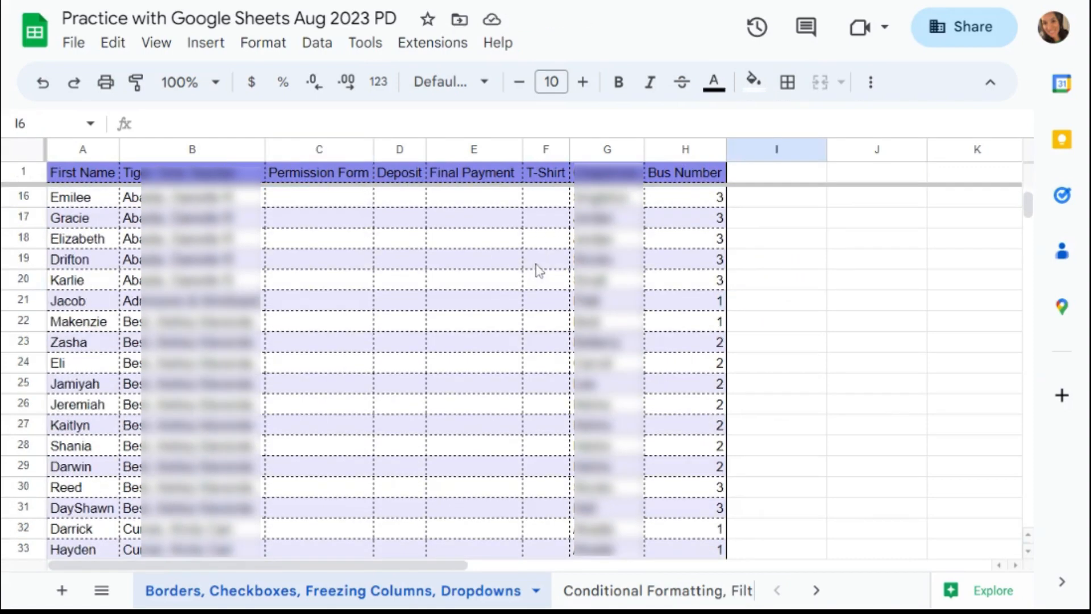
scroll(539, 270, down, 5)
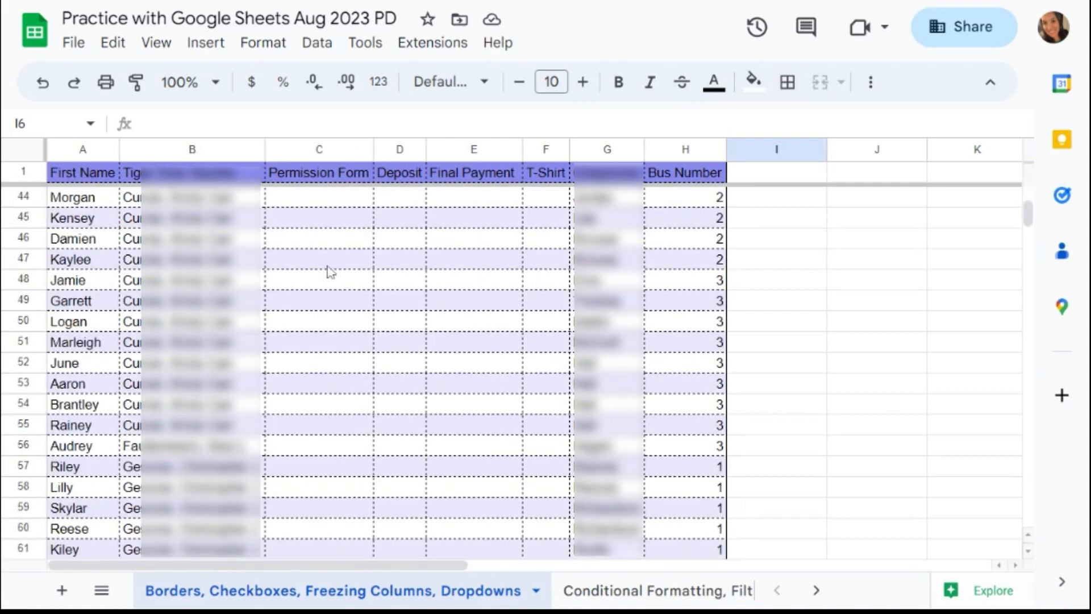
scroll(236, 281, up, 14)
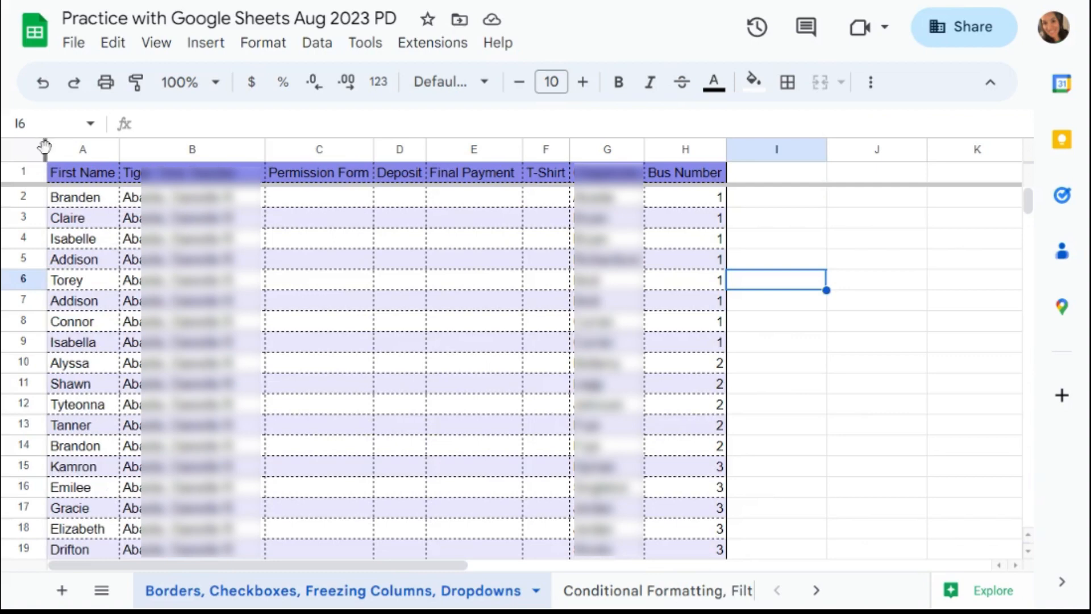
drag(46, 149, 116, 149)
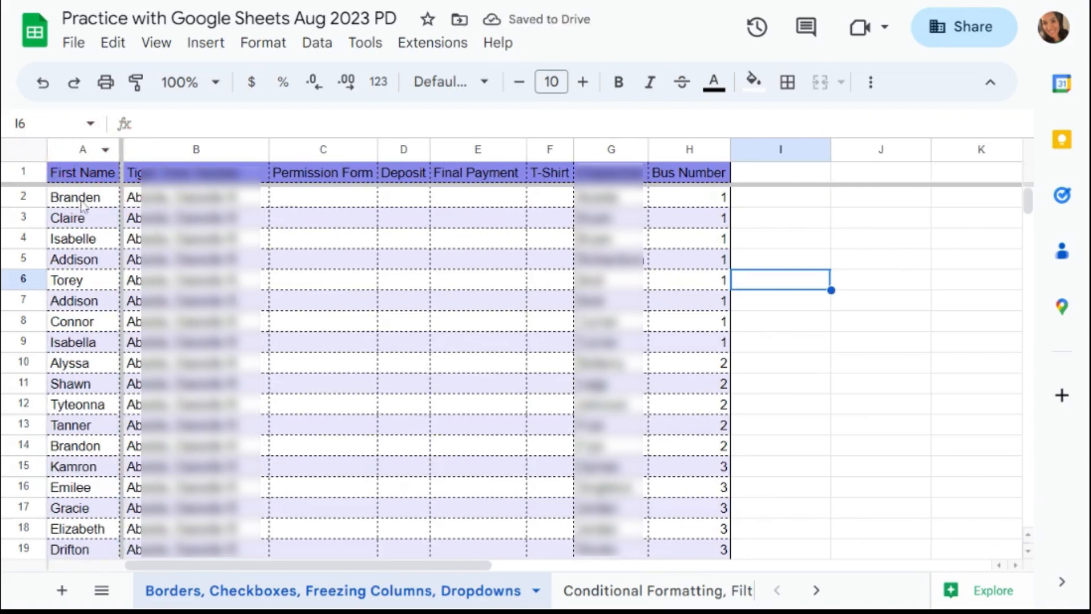
mouse_move(192, 566)
mouse_down()
mouse_move(396, 598)
mouse_move(209, 568)
mouse_up()
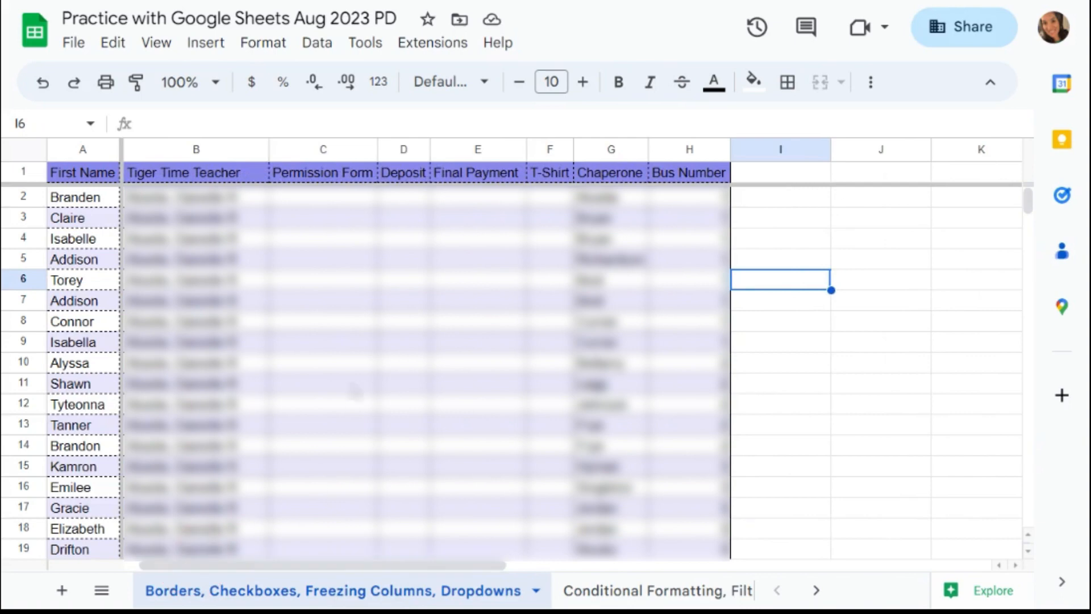
click(369, 346)
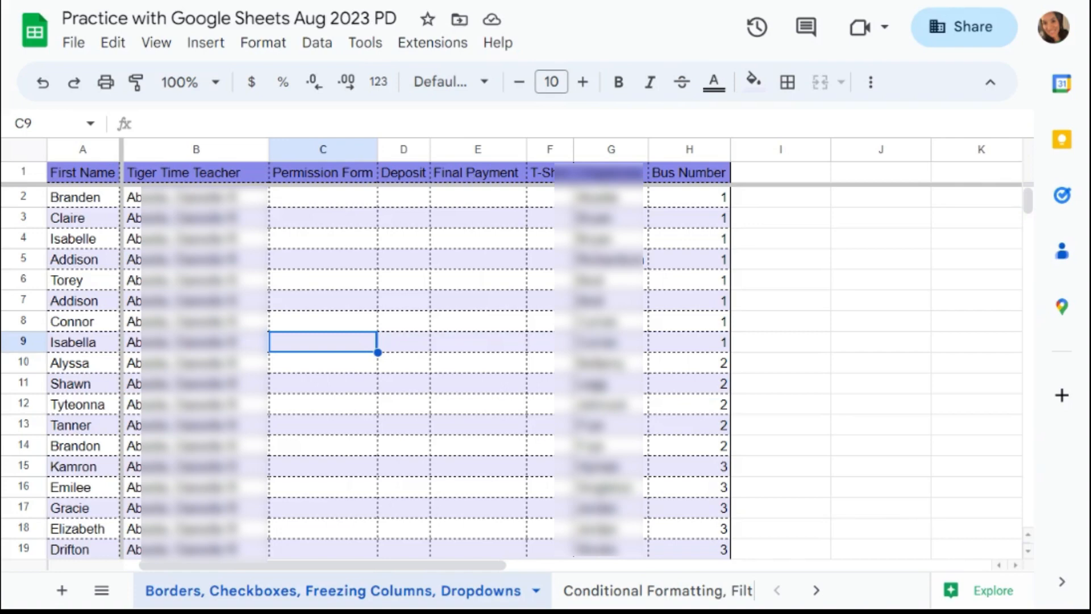
Insert a checkbox in cell C2 under Permission Form and test it by ticking and unticking it.
click(355, 202)
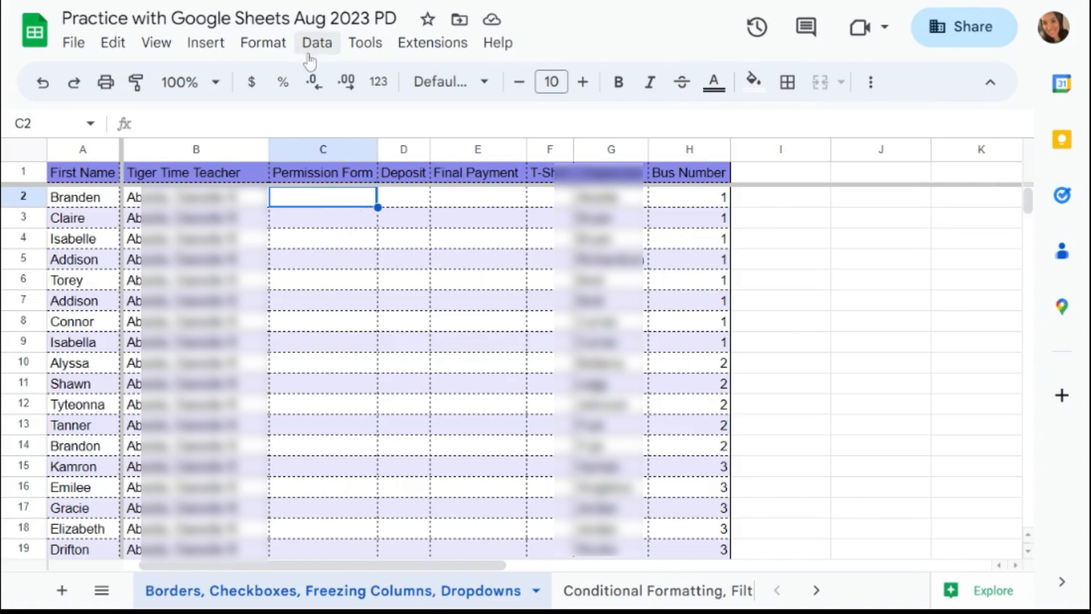
click(196, 47)
click(267, 419)
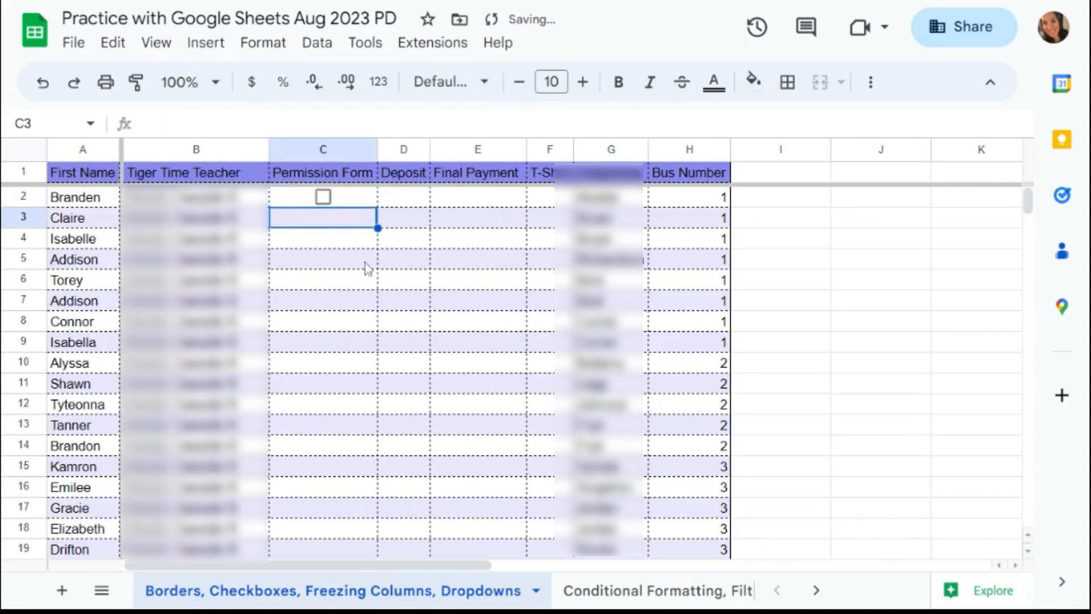
click(324, 198)
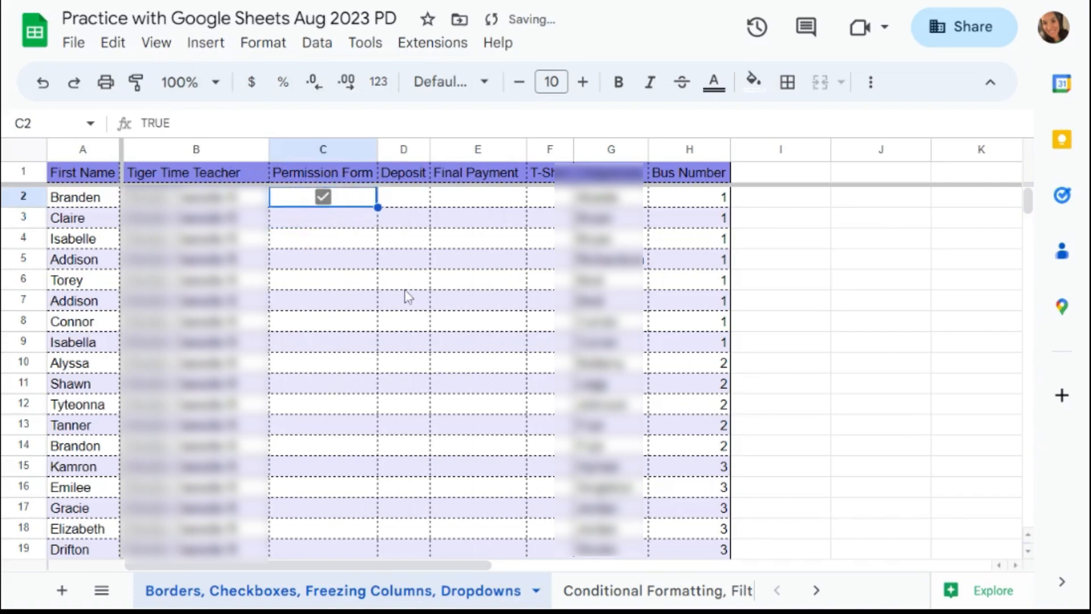
click(324, 197)
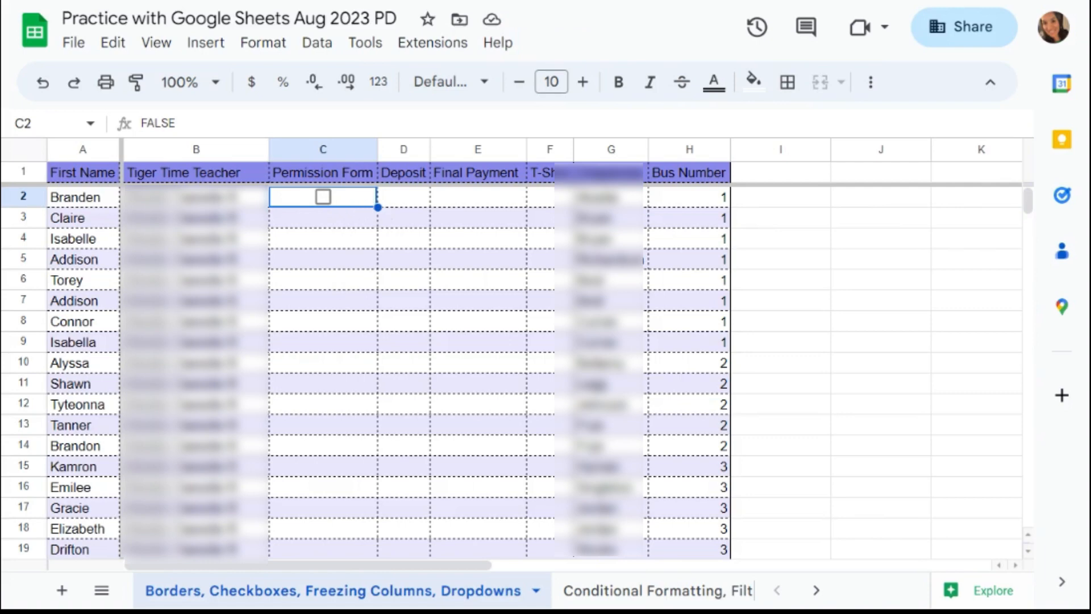
Fill the checkbox from C2 down the Permission Form column to C141.
scroll(369, 341, down, 10)
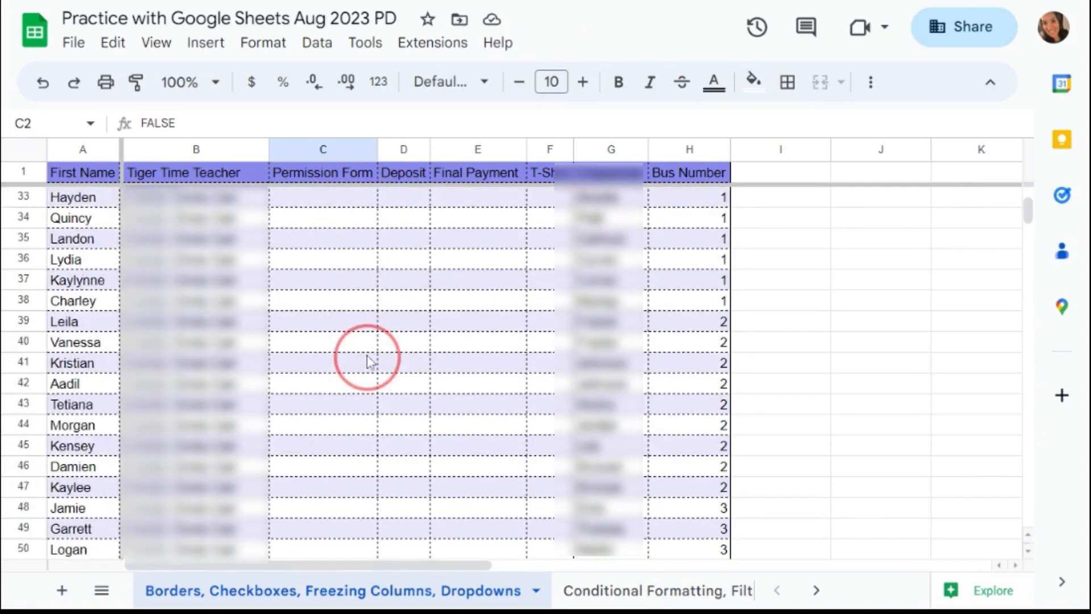
scroll(370, 361, down, 20)
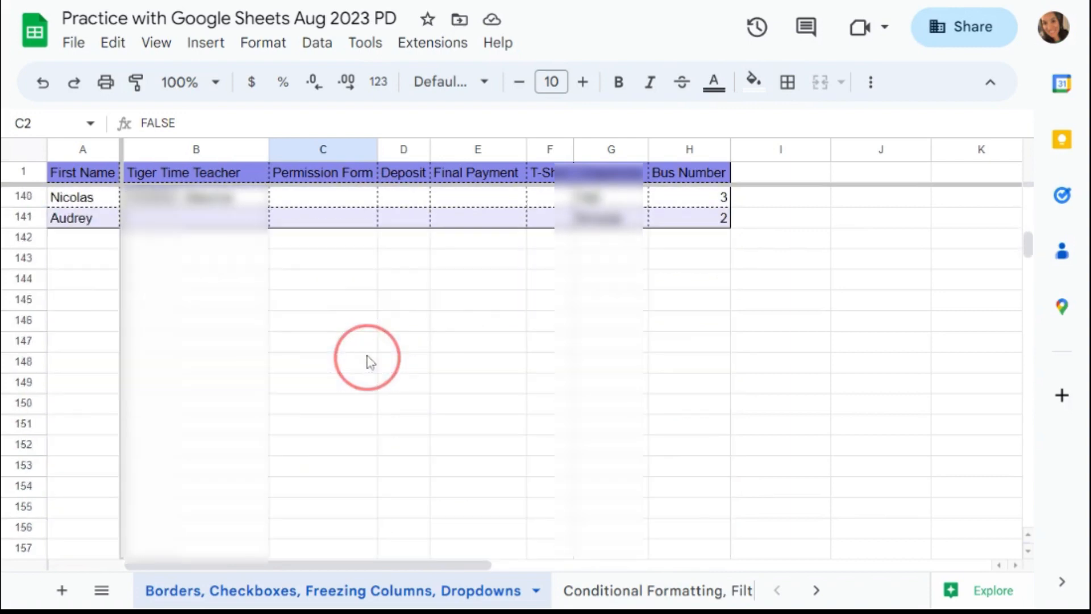
mouse_move(369, 362)
mouse_down()
mouse_move(360, 365)
mouse_move(373, 371)
mouse_up()
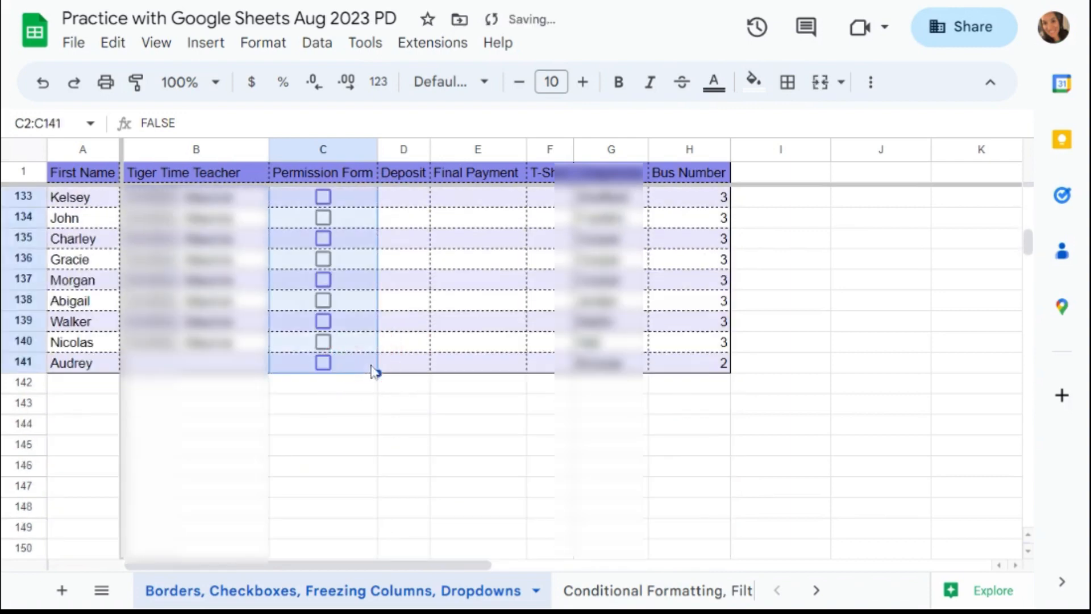
click(414, 341)
Insert checkboxes in the range D2:E141 for the Deposit and Final Payment columns.
scroll(421, 341, up, 15)
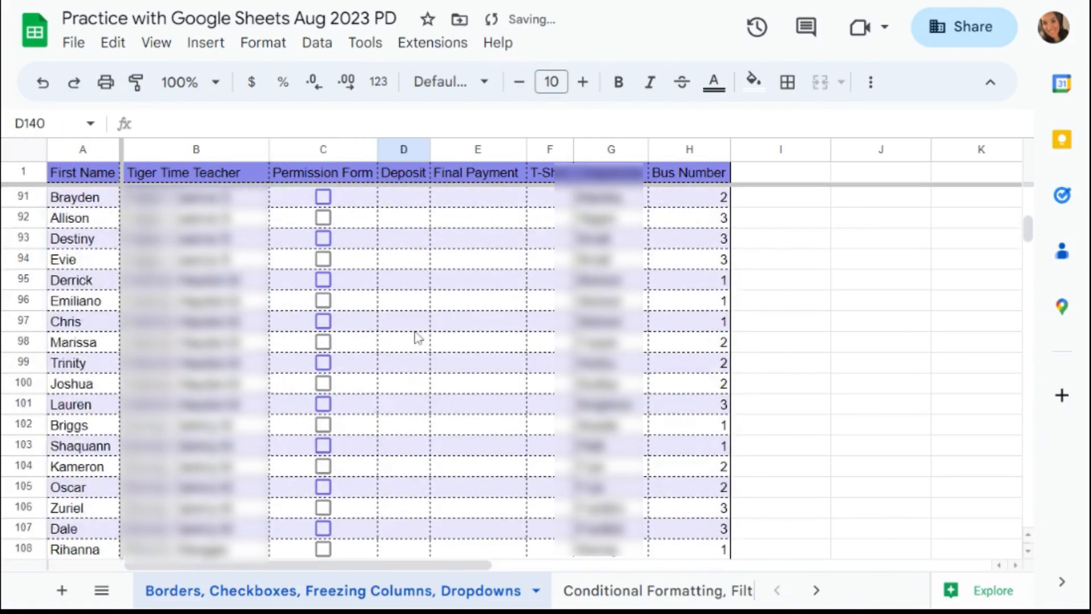
scroll(417, 338, up, 20)
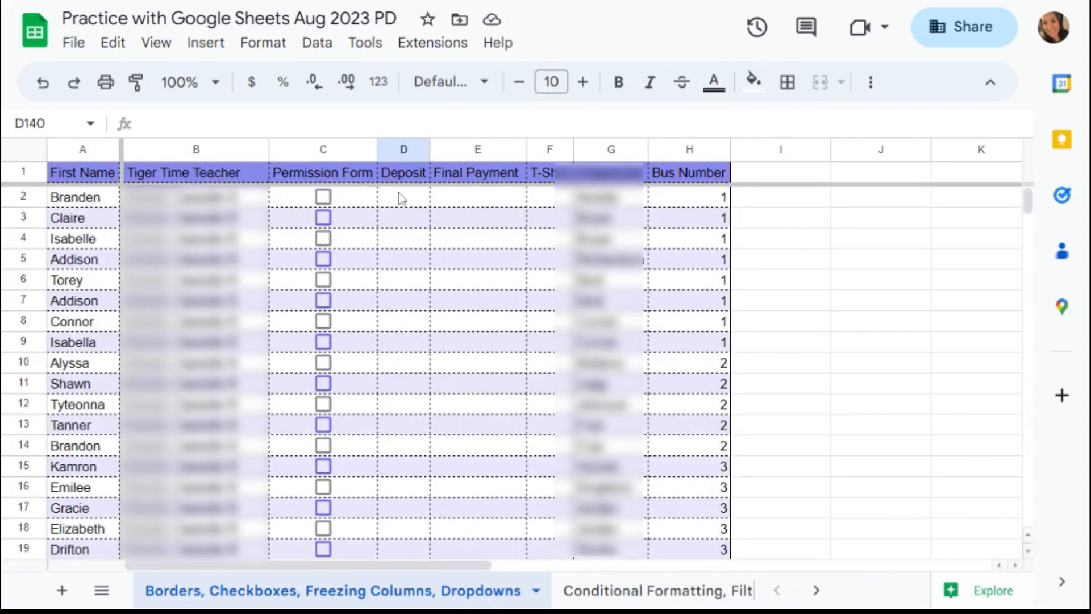
drag(399, 197, 438, 305)
scroll(479, 333, down, 11)
scroll(476, 328, down, 20)
scroll(470, 334, down, 4)
scroll(472, 329, up, 4)
scroll(472, 338, down, 1)
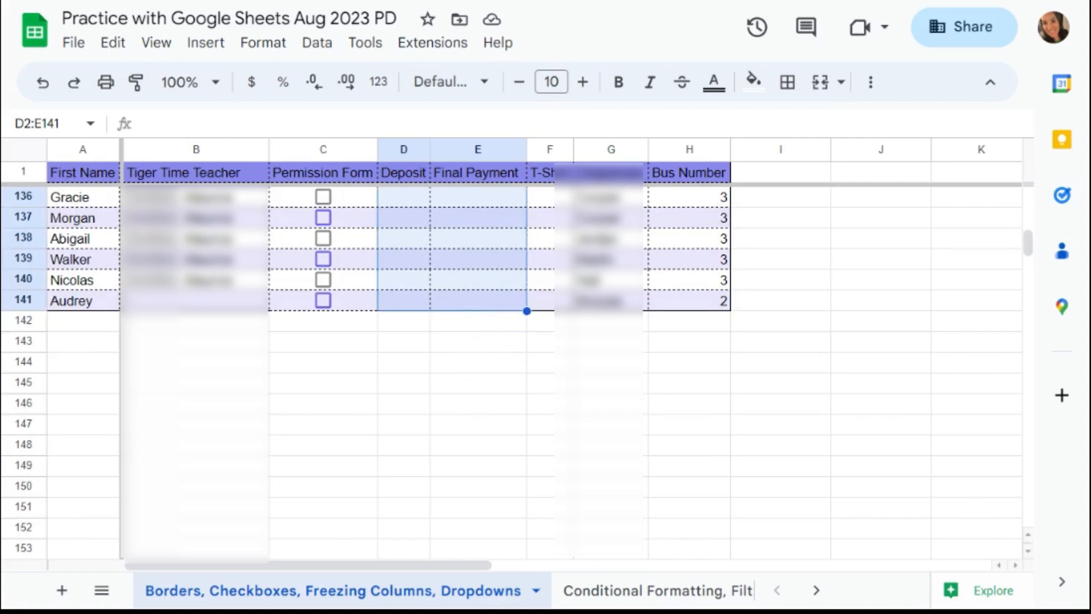
click(204, 44)
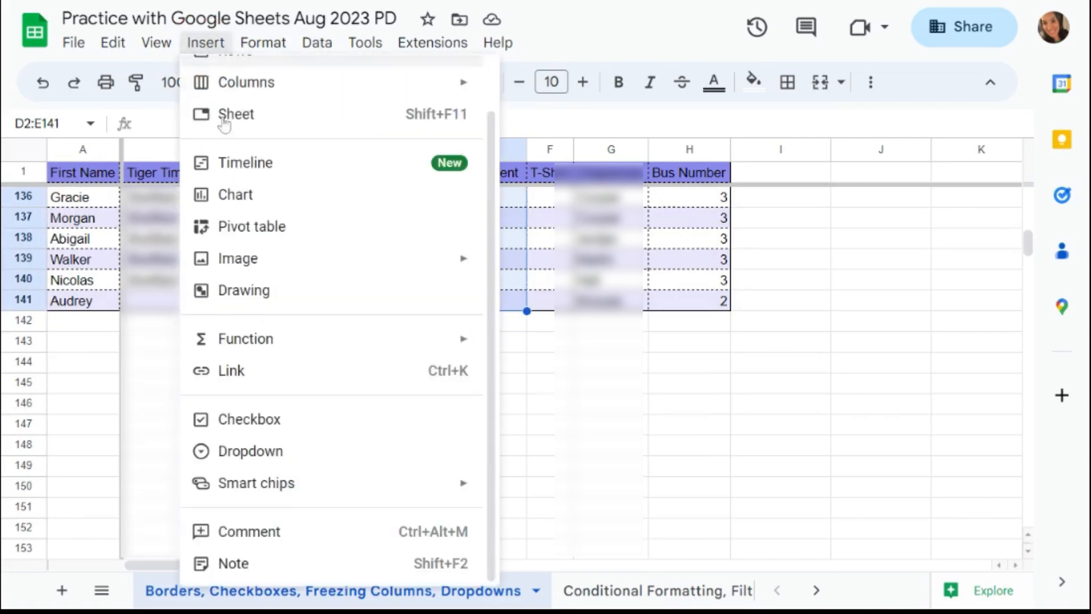
click(261, 418)
click(519, 433)
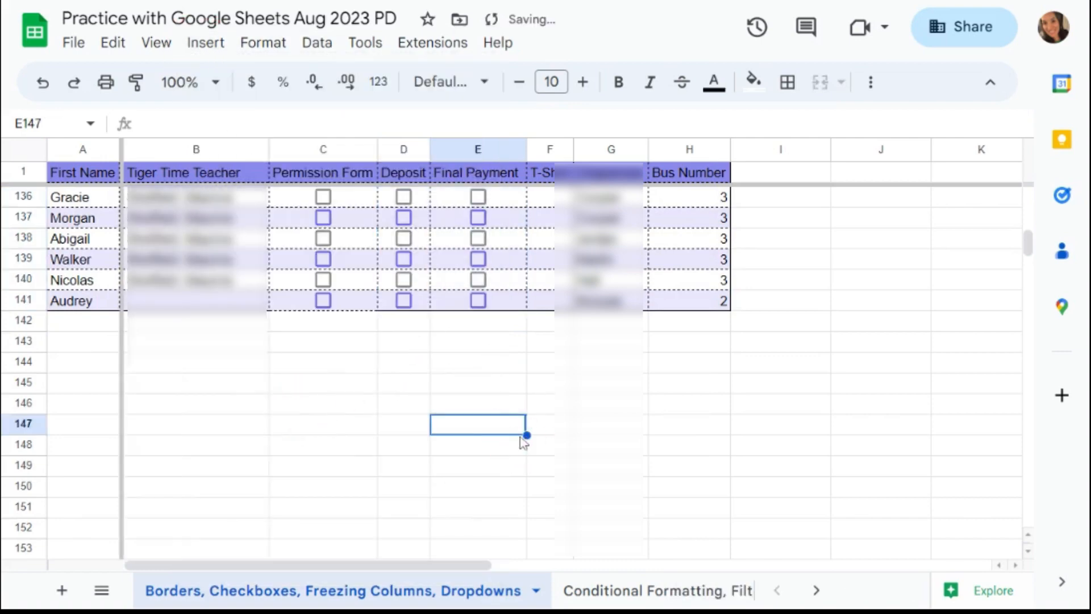
Insert a dropdown in cell F2 of the T-Shirt column.
scroll(480, 392, up, 17)
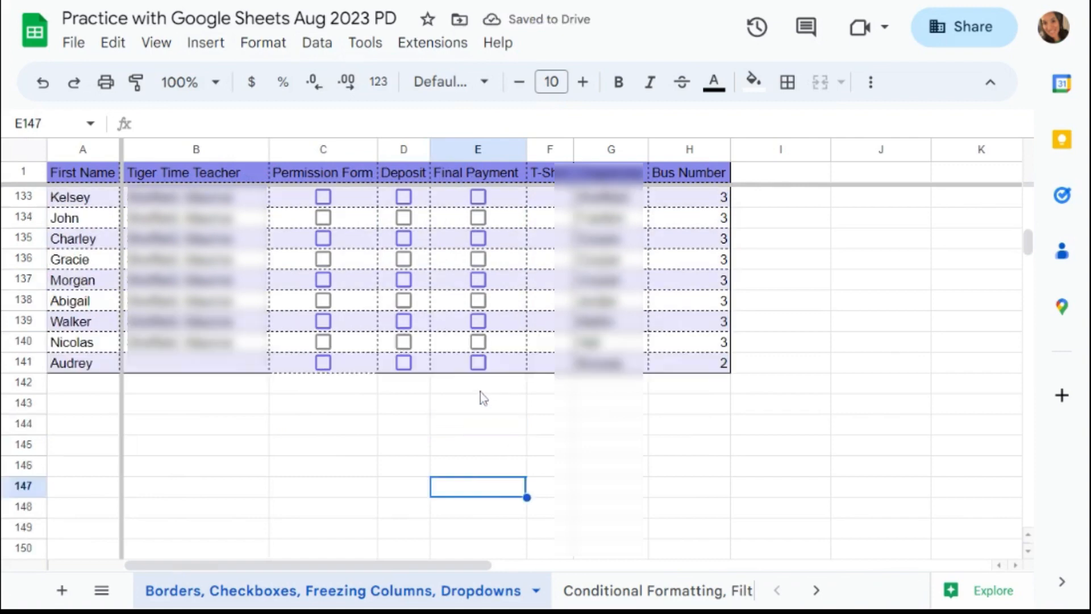
scroll(479, 393, up, 20)
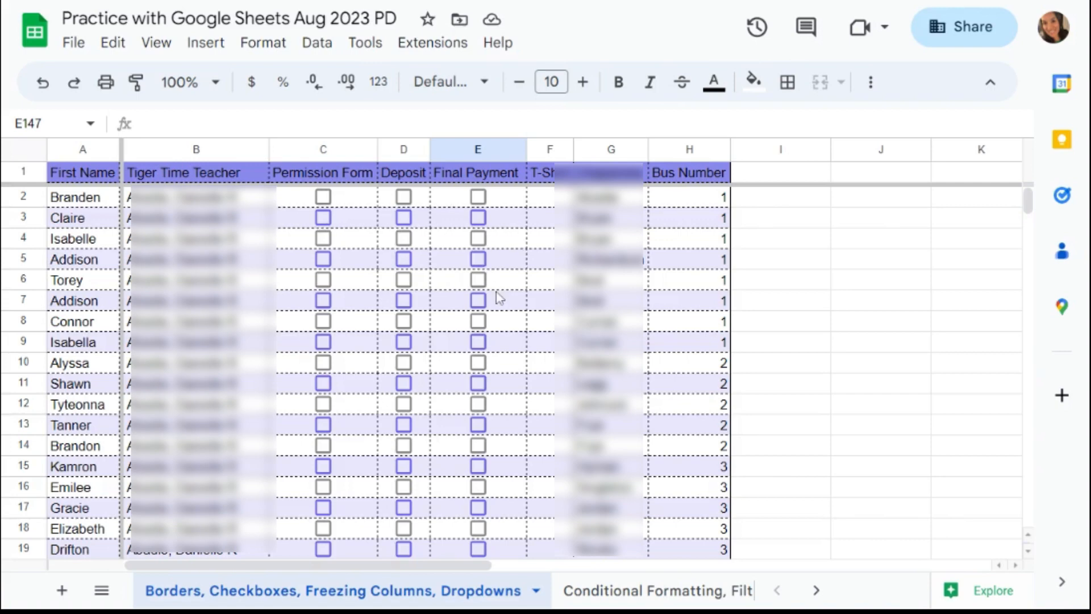
click(550, 198)
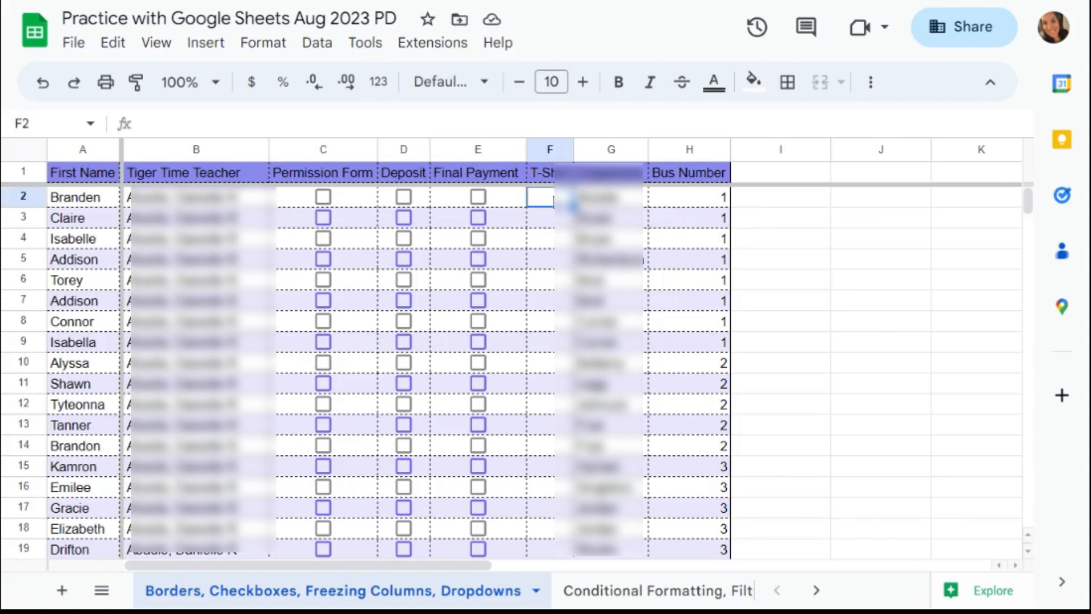
click(205, 43)
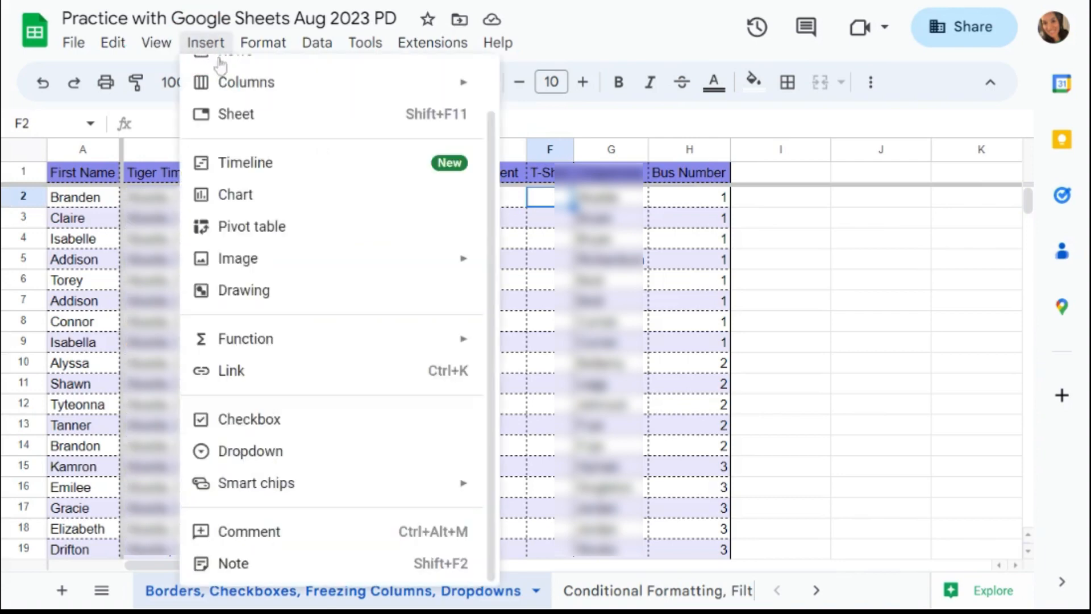
click(267, 461)
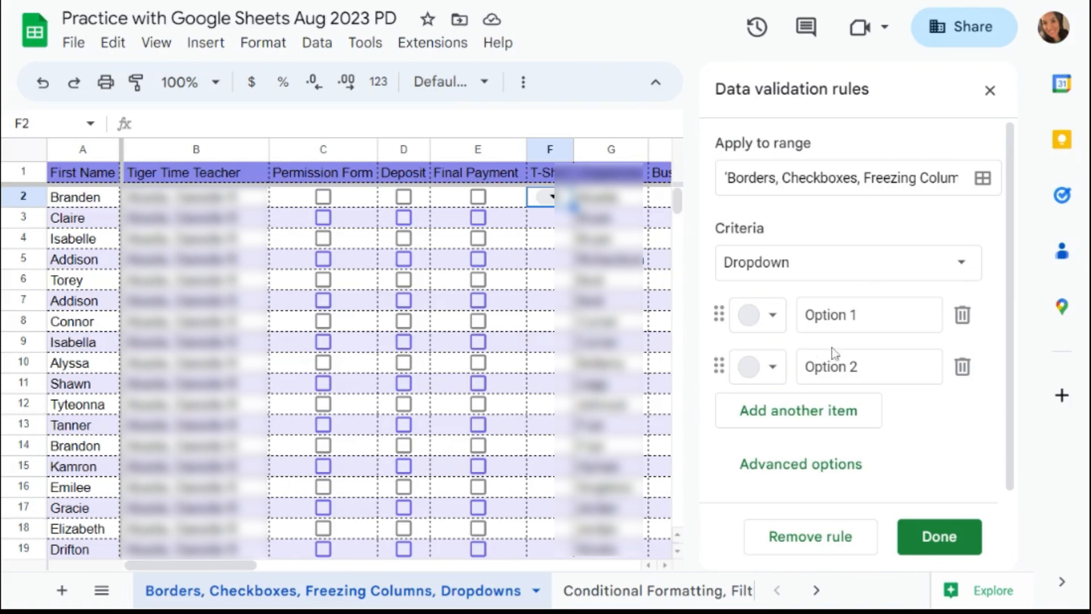
Set the first two dropdown options to XS in light red and S in light green.
drag(859, 315, 799, 315)
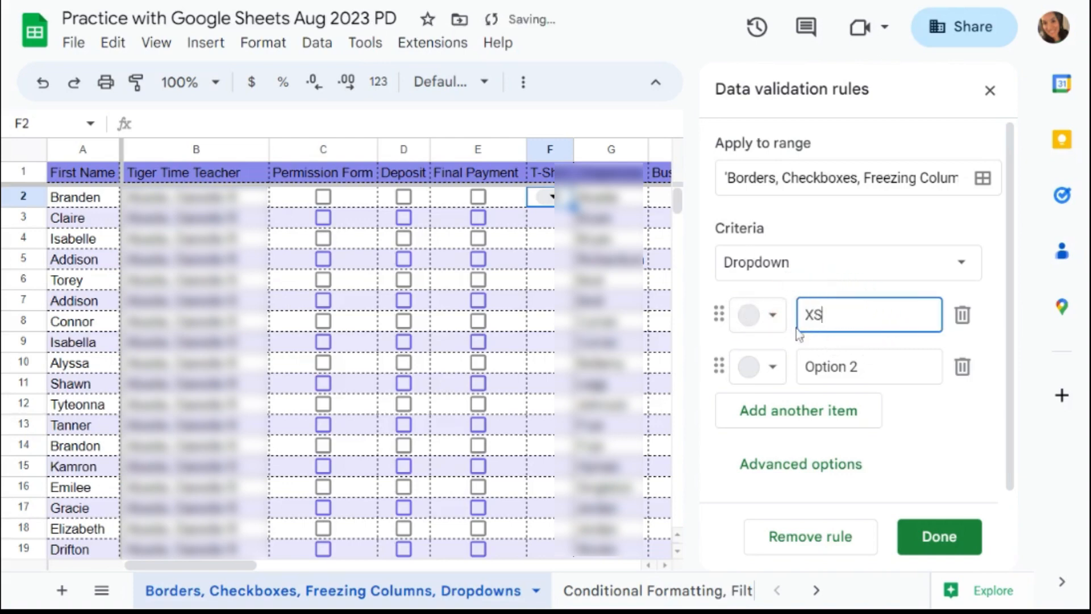
click(778, 316)
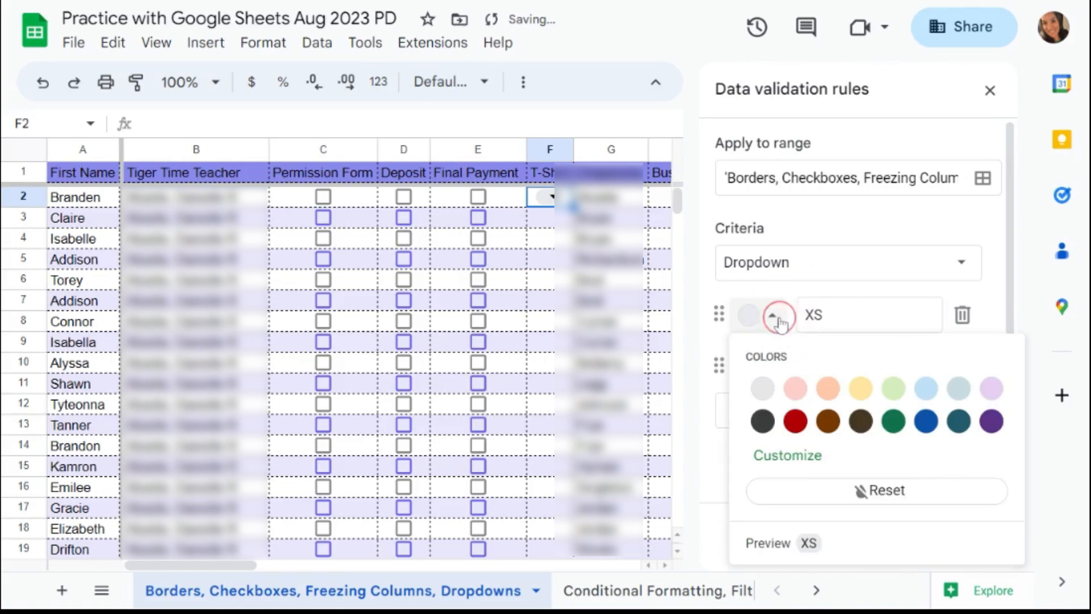
click(795, 388)
drag(861, 367, 806, 363)
text(S)
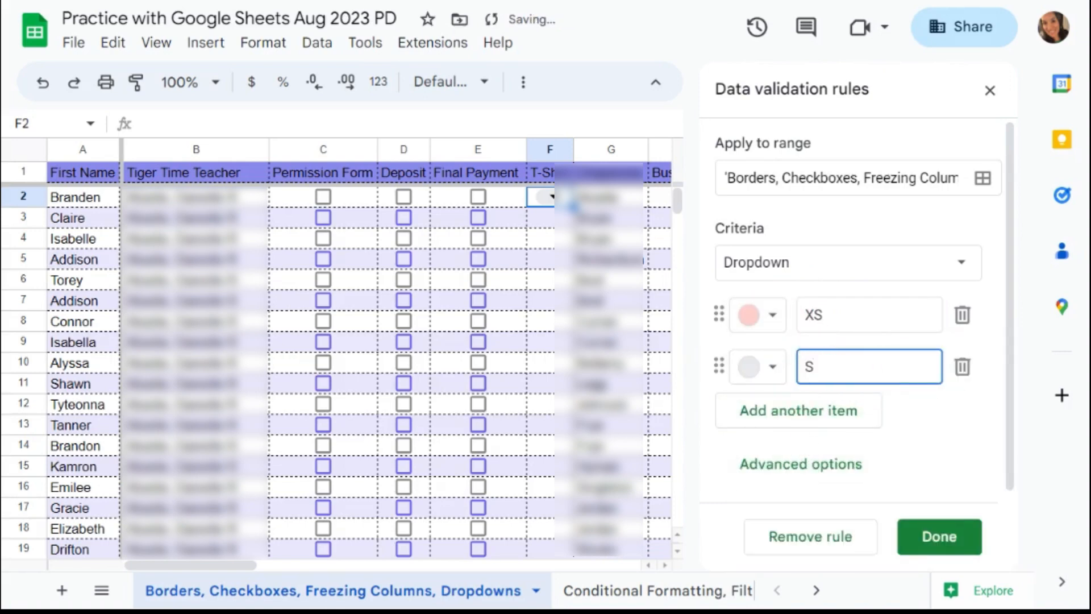
click(773, 367)
click(893, 173)
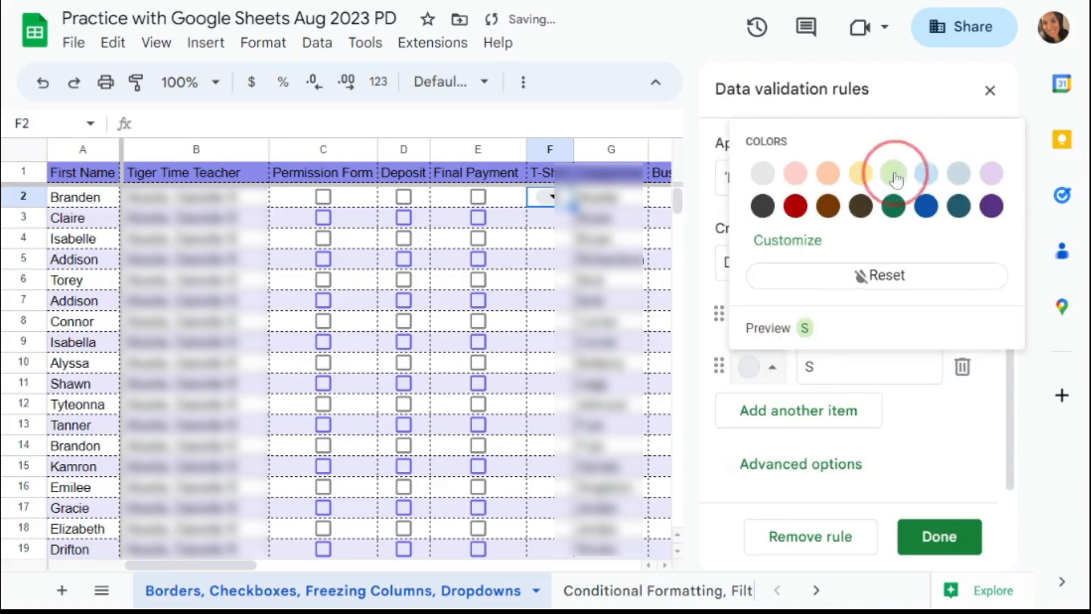
Add the dropdown options M in light blue and L in light purple.
click(850, 410)
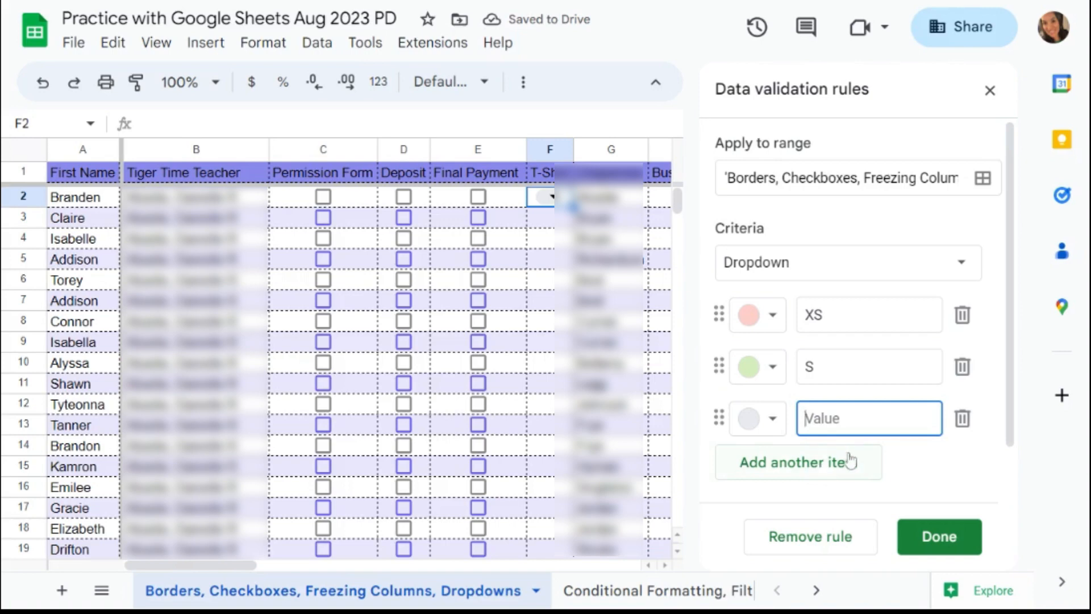
text(M)
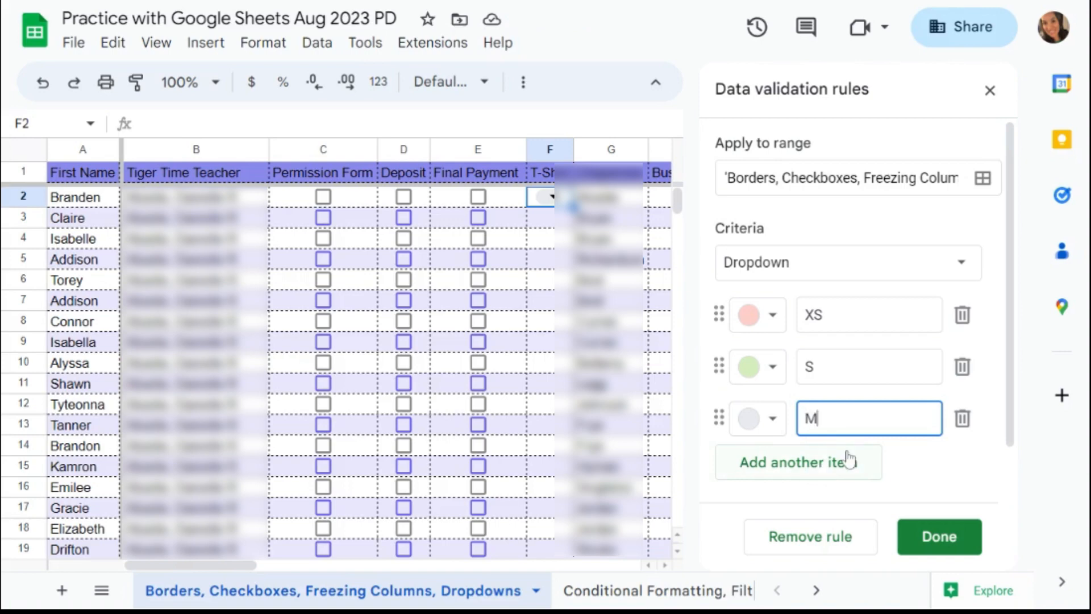
click(774, 419)
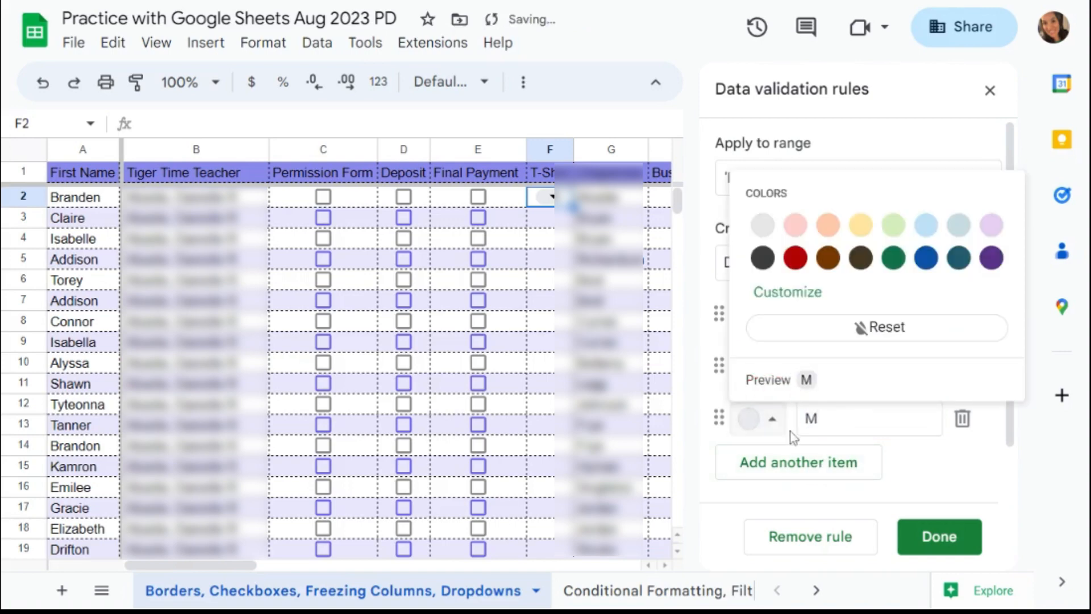
click(926, 225)
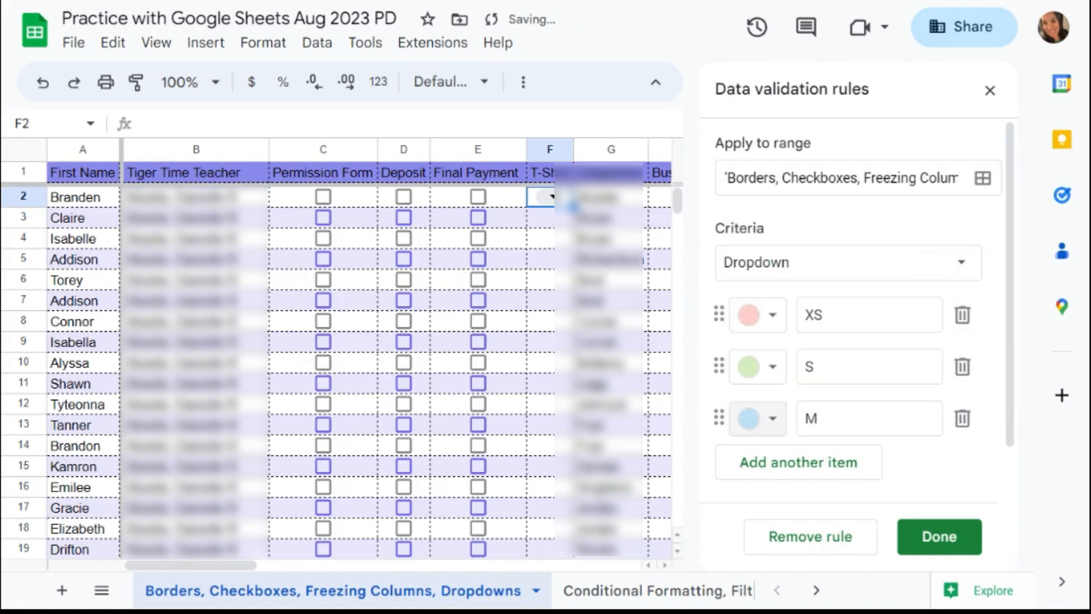
click(852, 463)
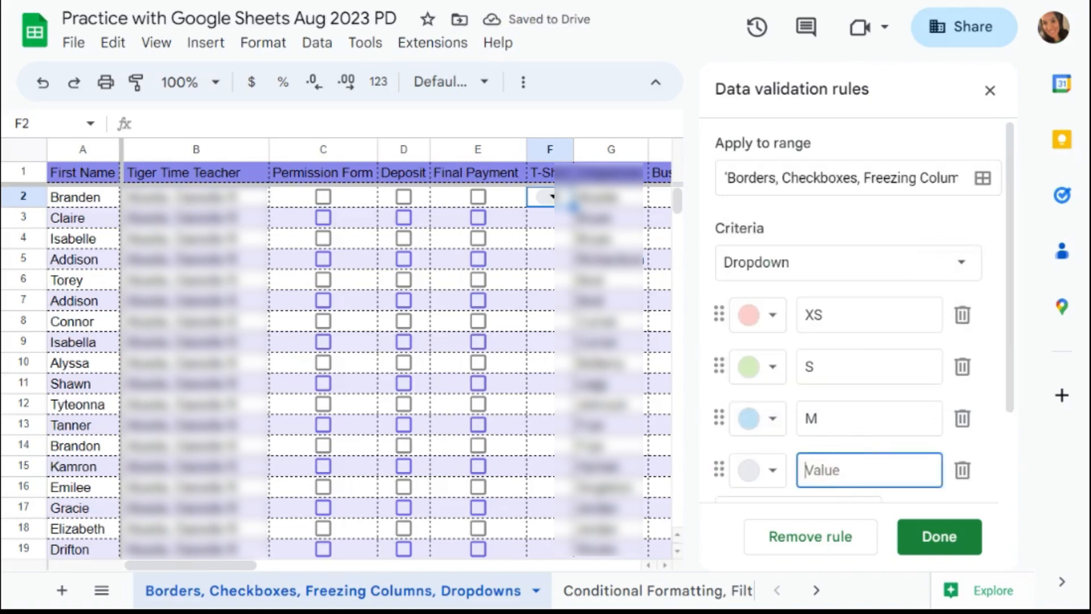
text(L)
click(769, 483)
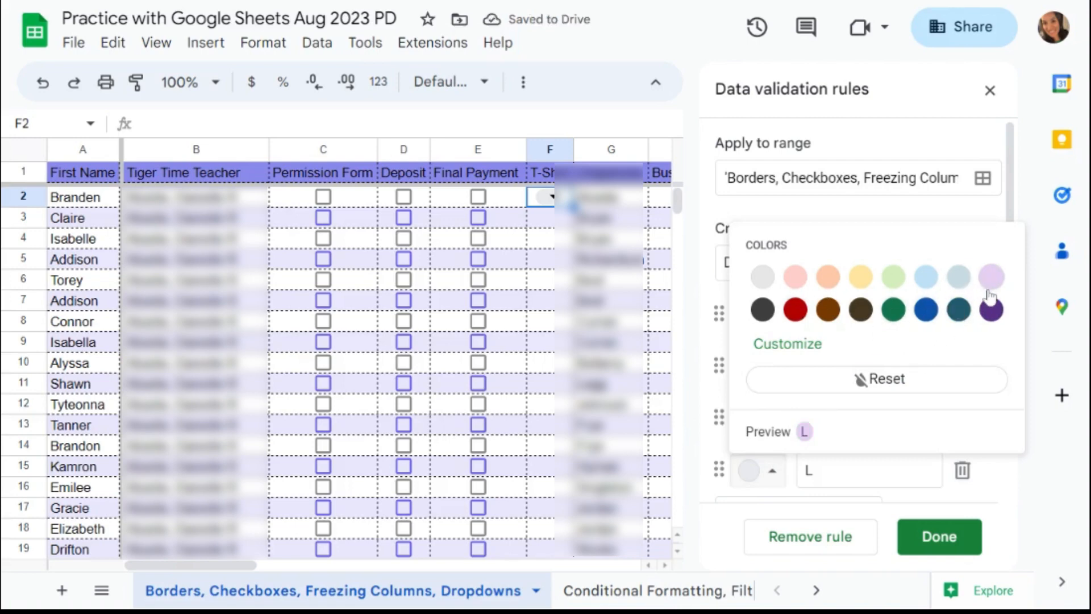
click(992, 277)
Add XL as the fifth dropdown option in its default gray and save the T-shirt validation rule.
scroll(796, 462, down, 2)
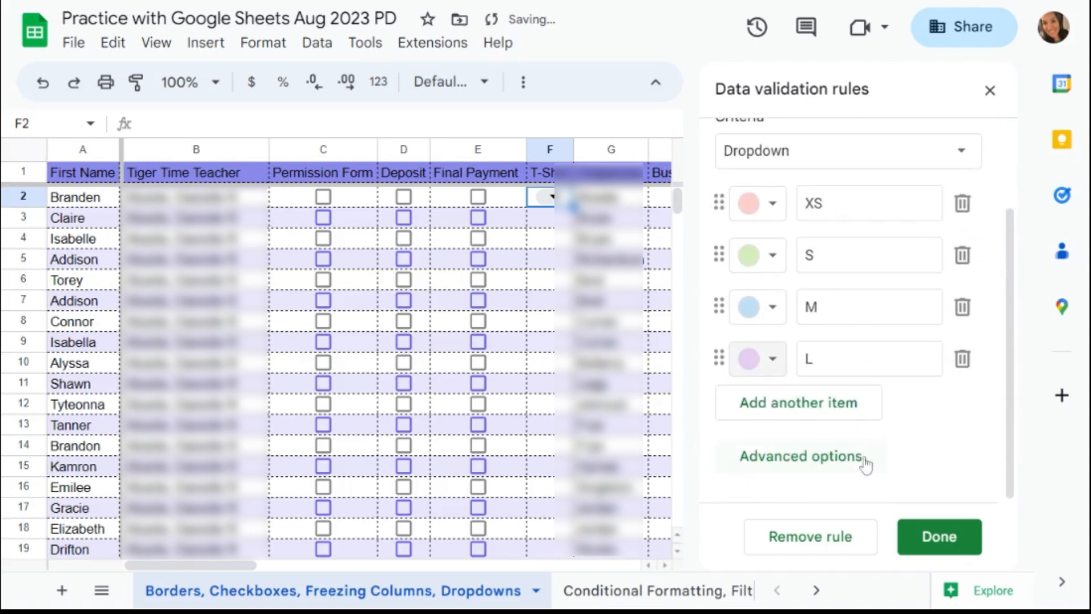
click(830, 402)
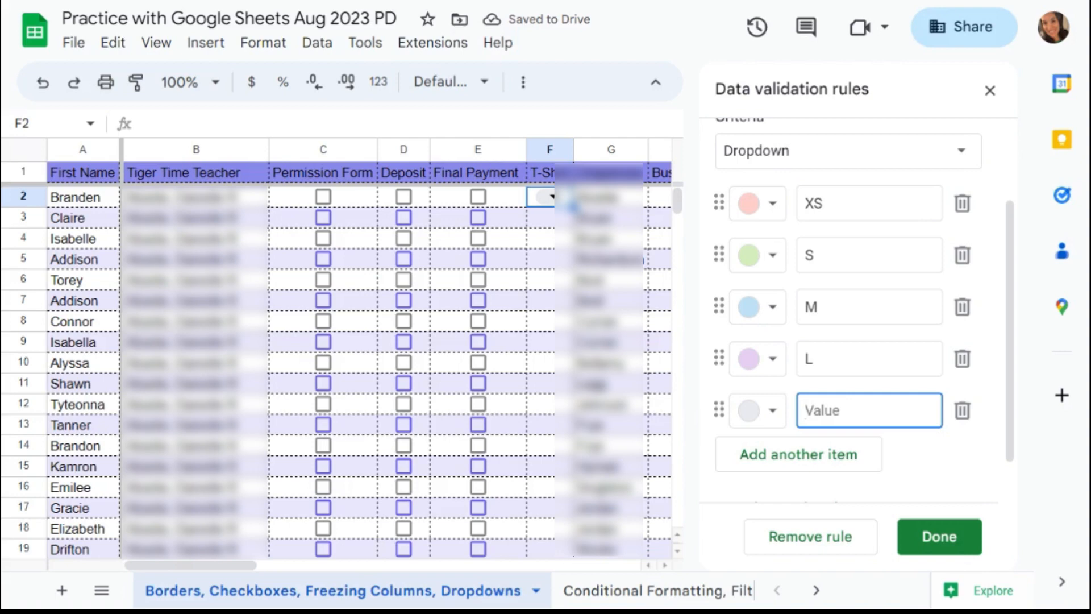
text(XL)
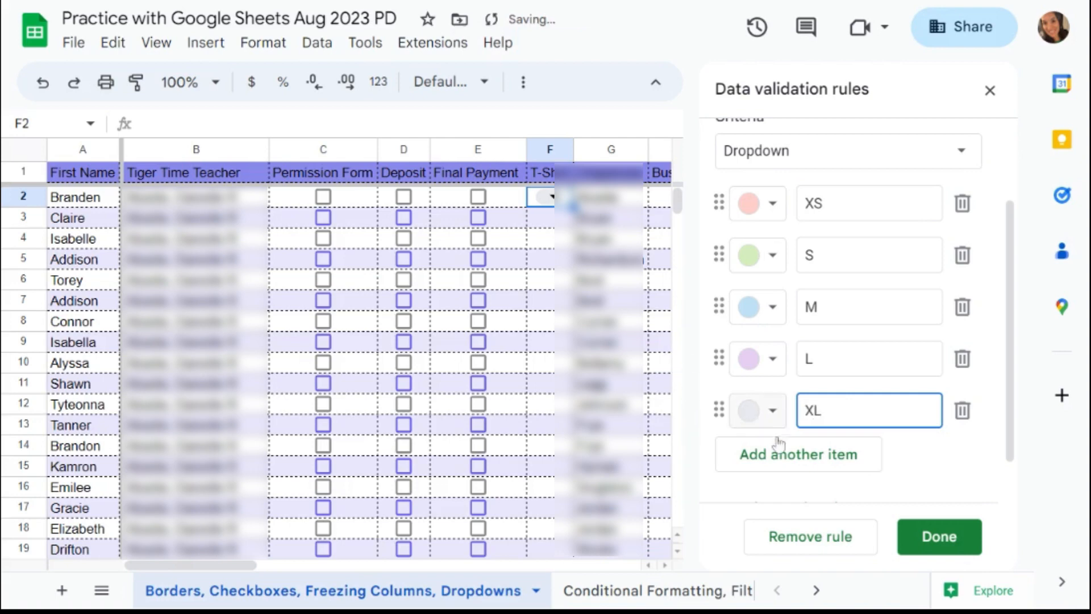
scroll(858, 392, up, 3)
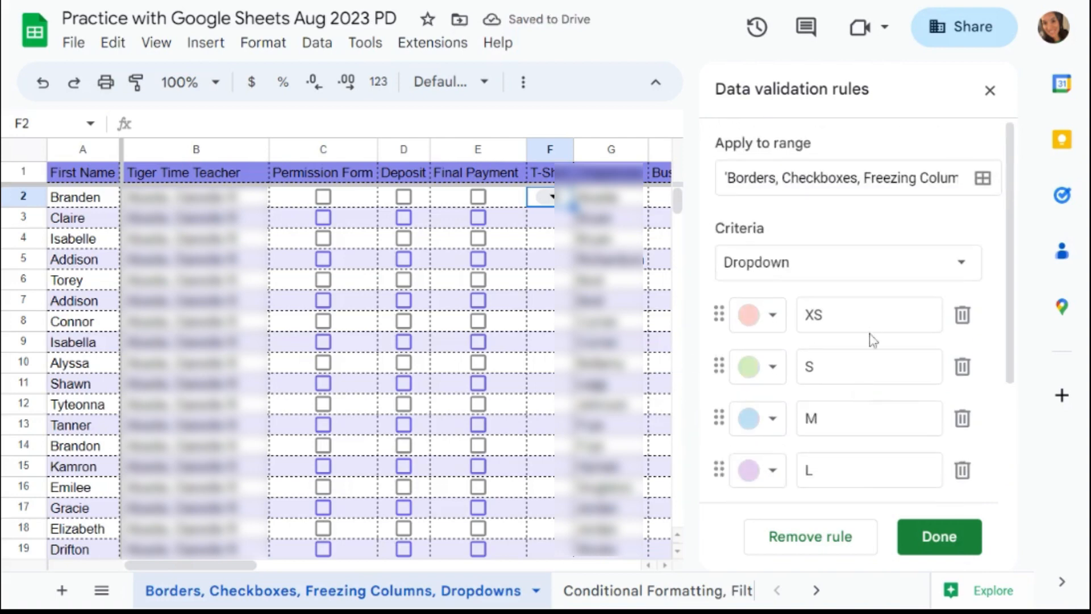
click(960, 535)
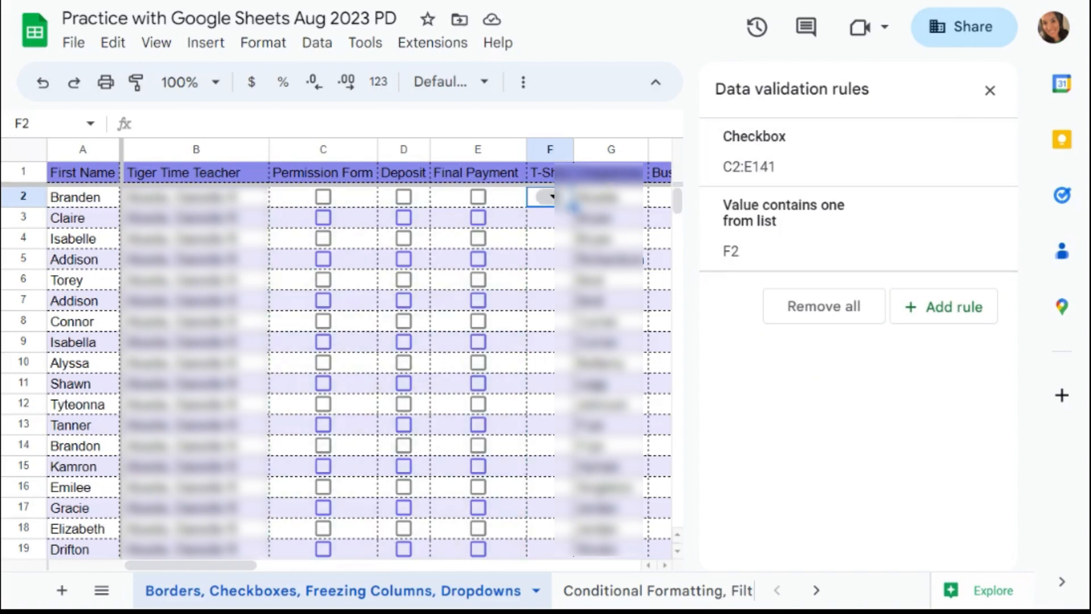
Extend the T-shirt size dropdown from F2 down the column to cover F2:F141.
click(550, 198)
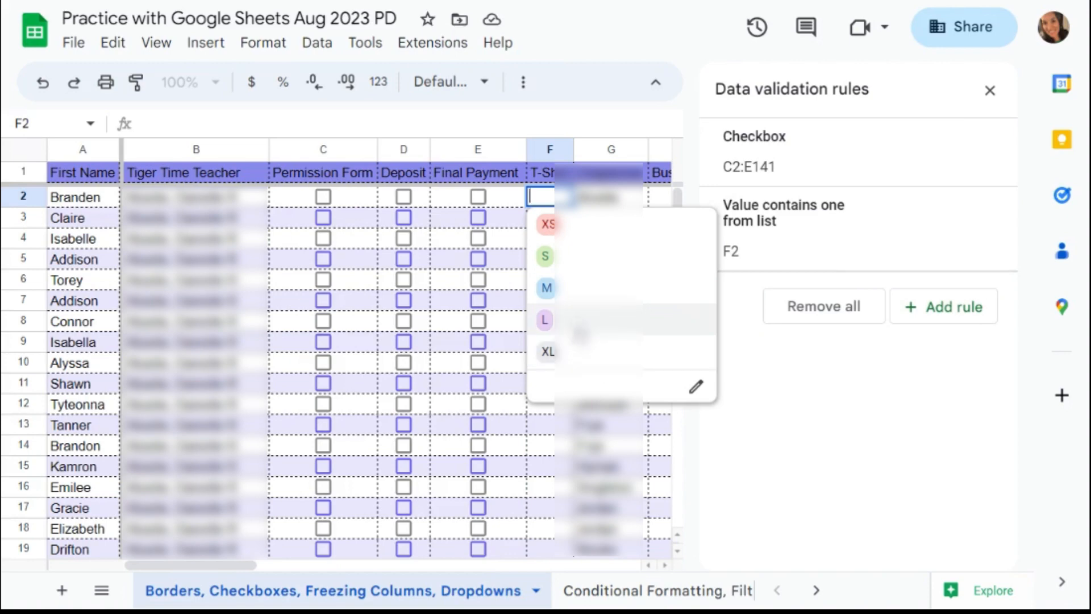
click(580, 330)
scroll(560, 390, down, 15)
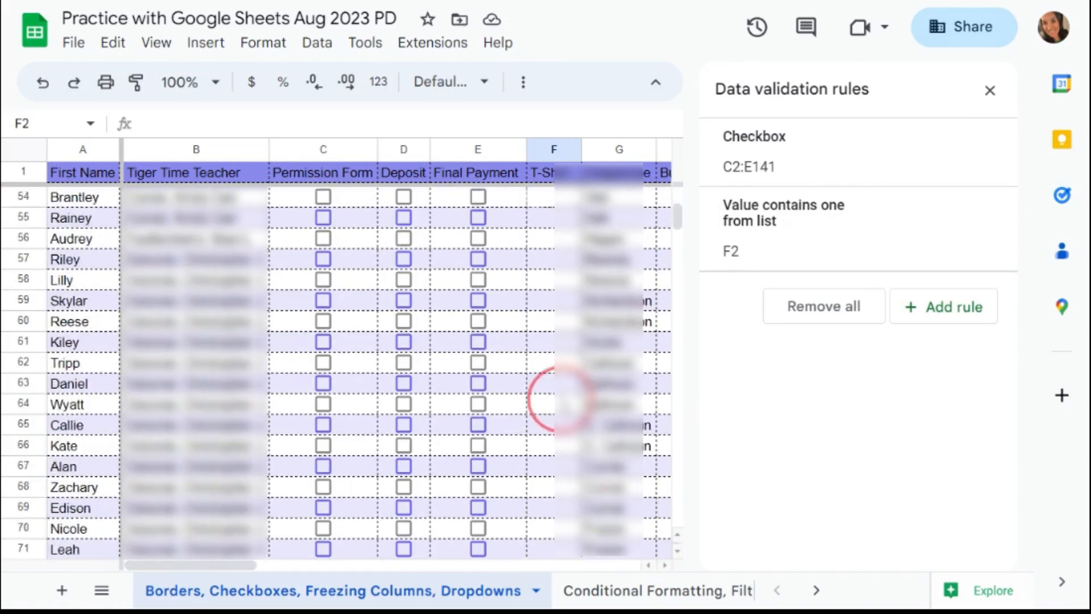
scroll(562, 400, down, 20)
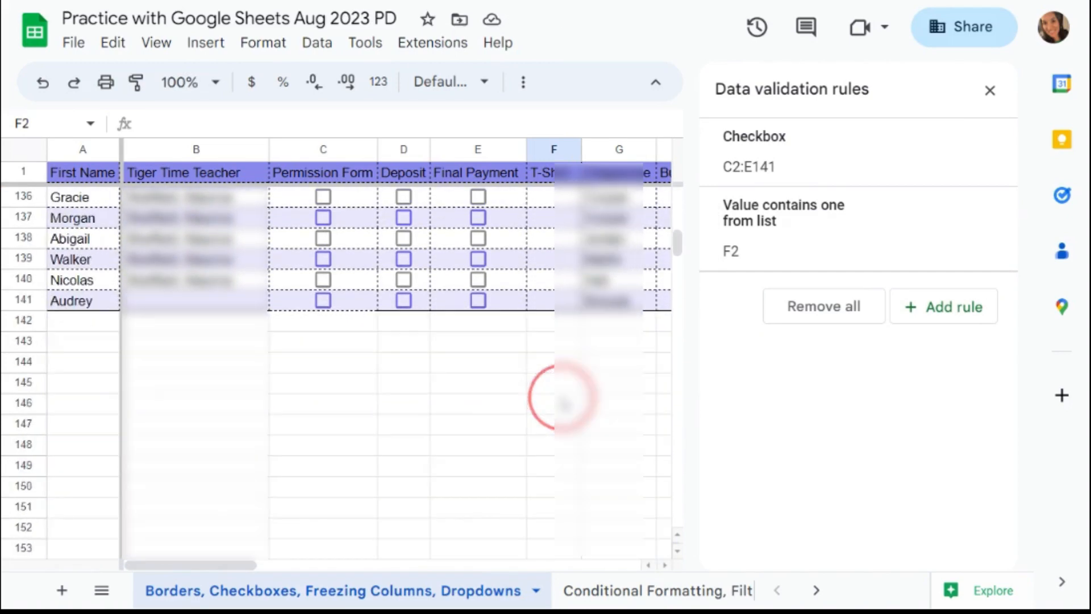
shift+click(550, 301)
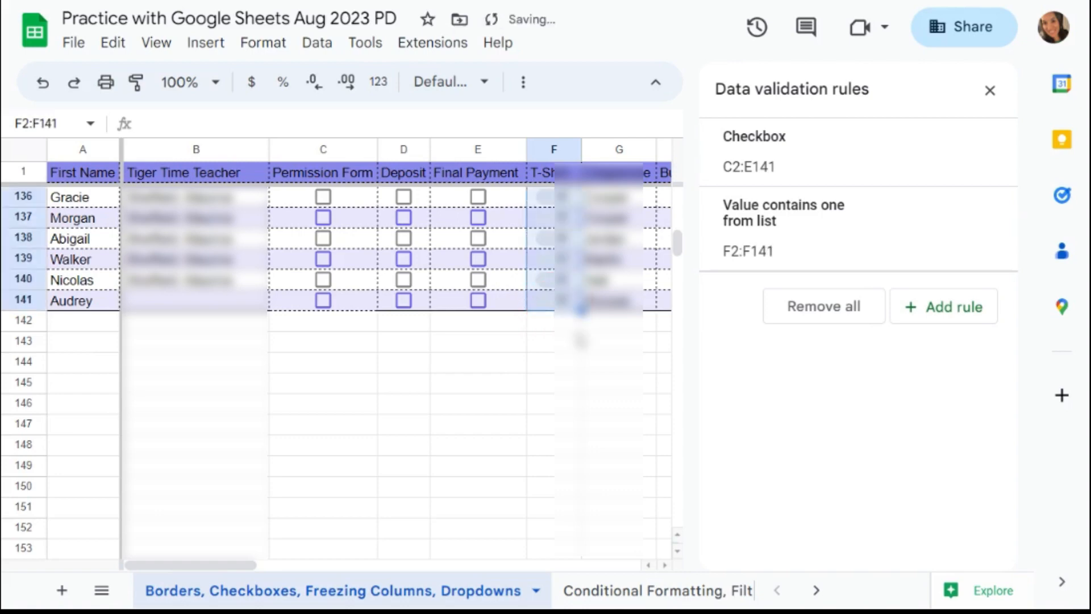
Choose XL in F2 and widen the T-Shirt column slightly.
scroll(554, 313, up, 20)
scroll(554, 312, up, 20)
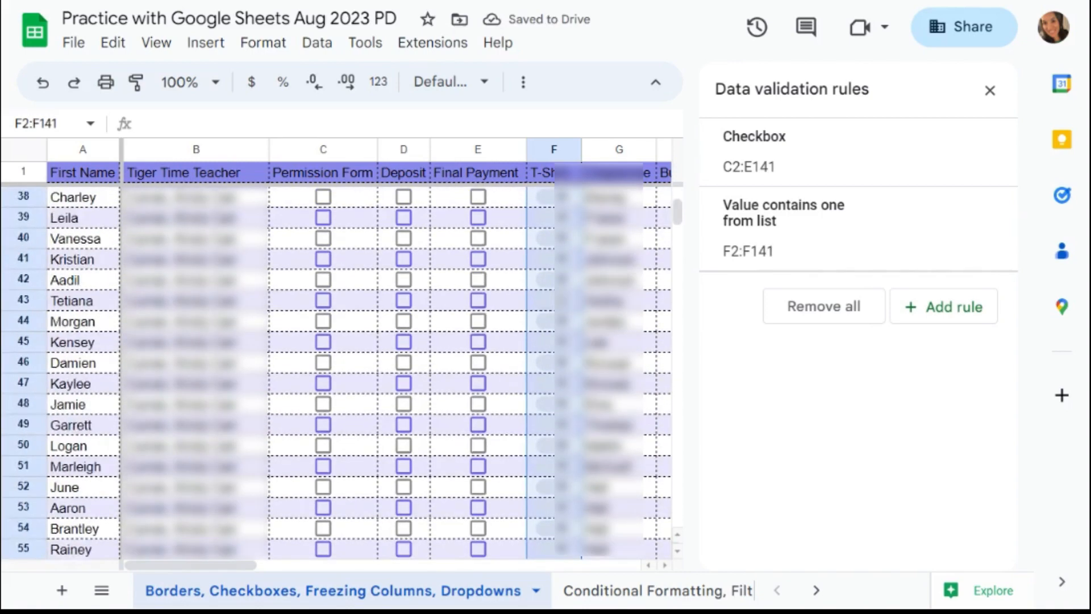
click(544, 196)
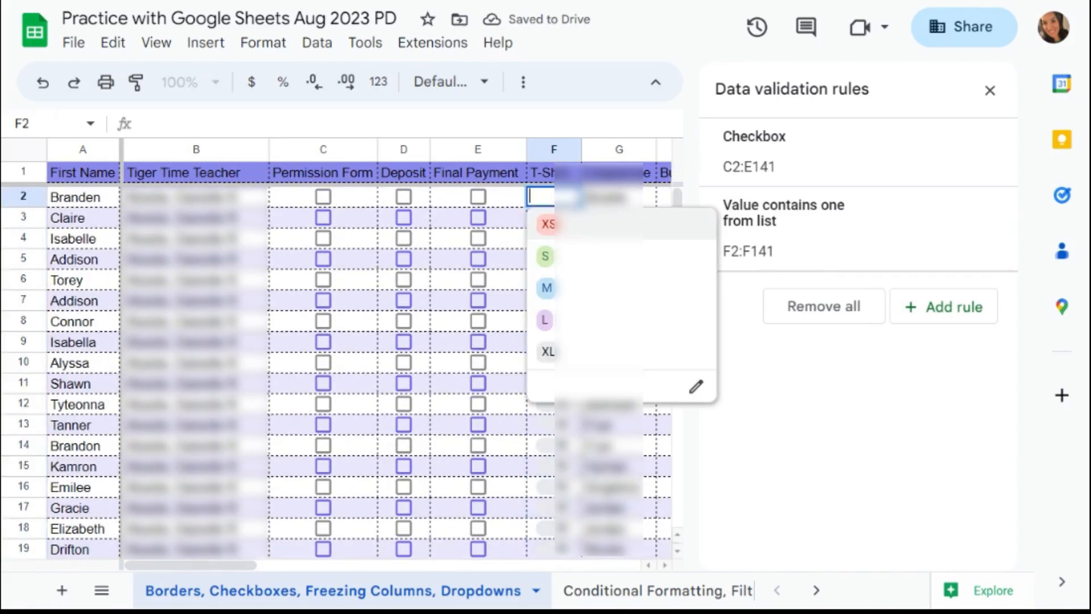
click(549, 349)
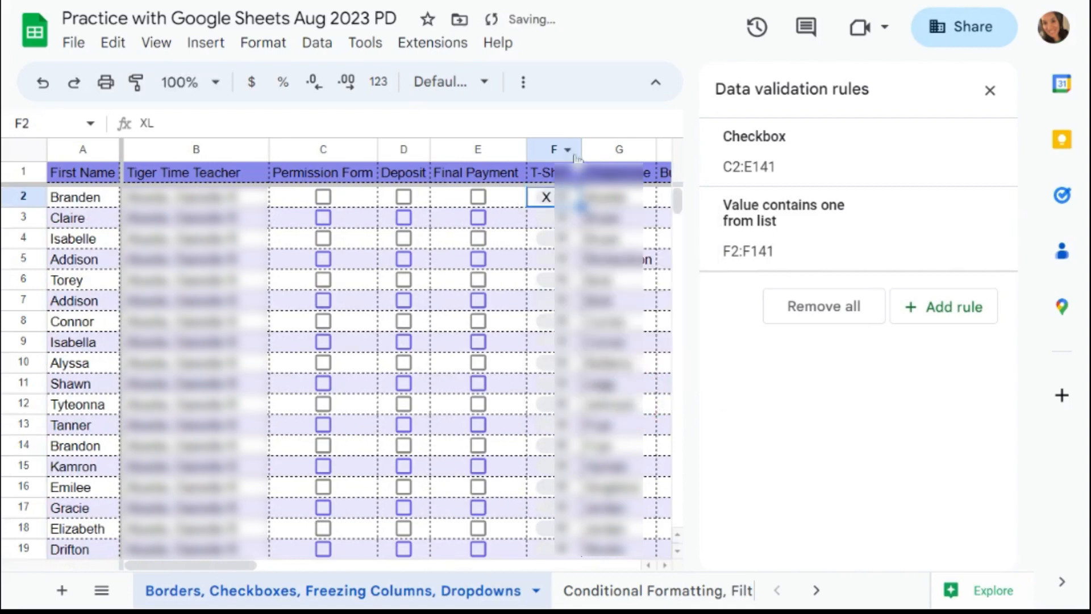
drag(581, 150, 582, 150)
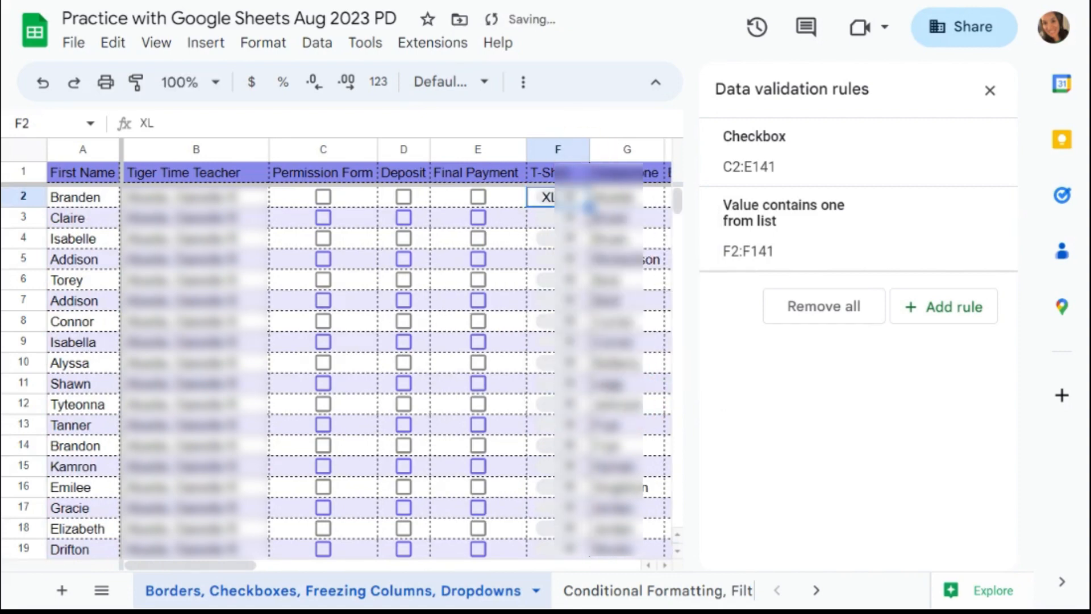
Choose the T-shirt sizes S in F3, M in F4 and XS in F5.
click(562, 218)
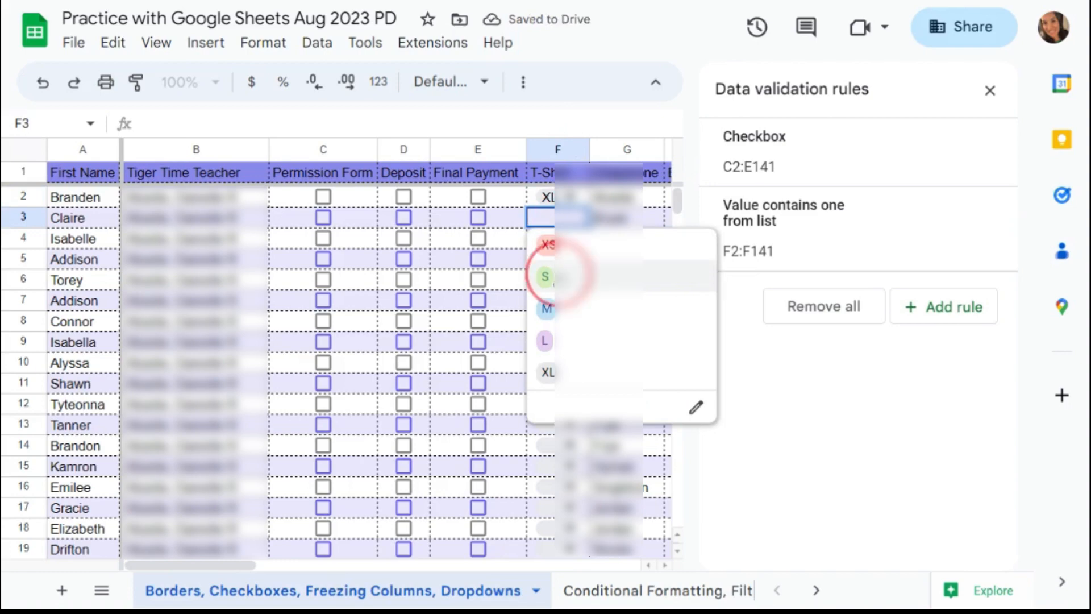
click(559, 277)
click(547, 239)
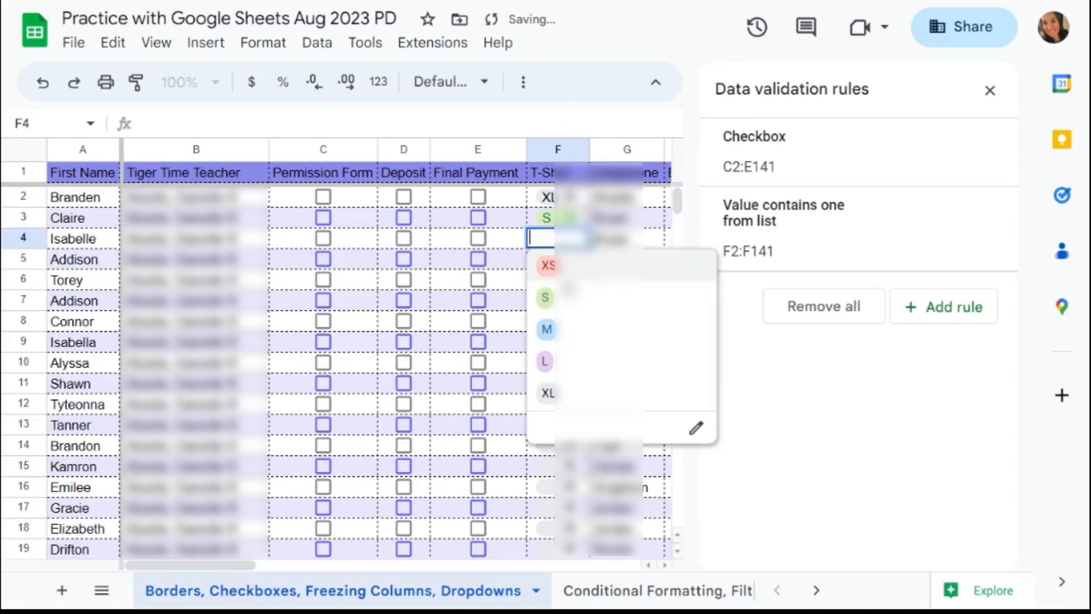
click(548, 329)
click(546, 260)
click(547, 286)
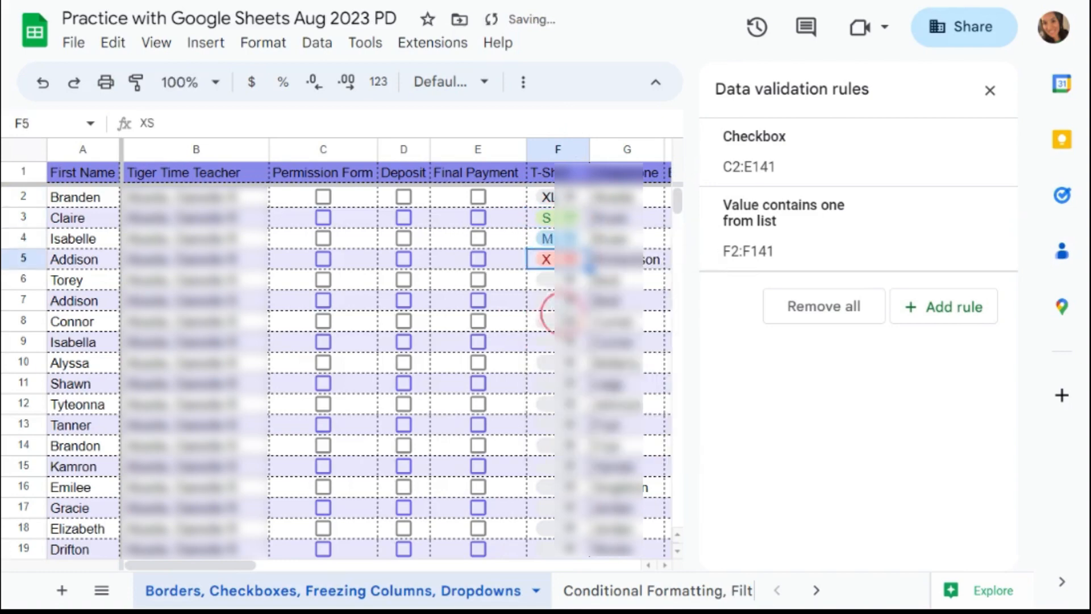
Widen the T-Shirt column a little more so the XS label fits, and close the data validation rules.
click(584, 149)
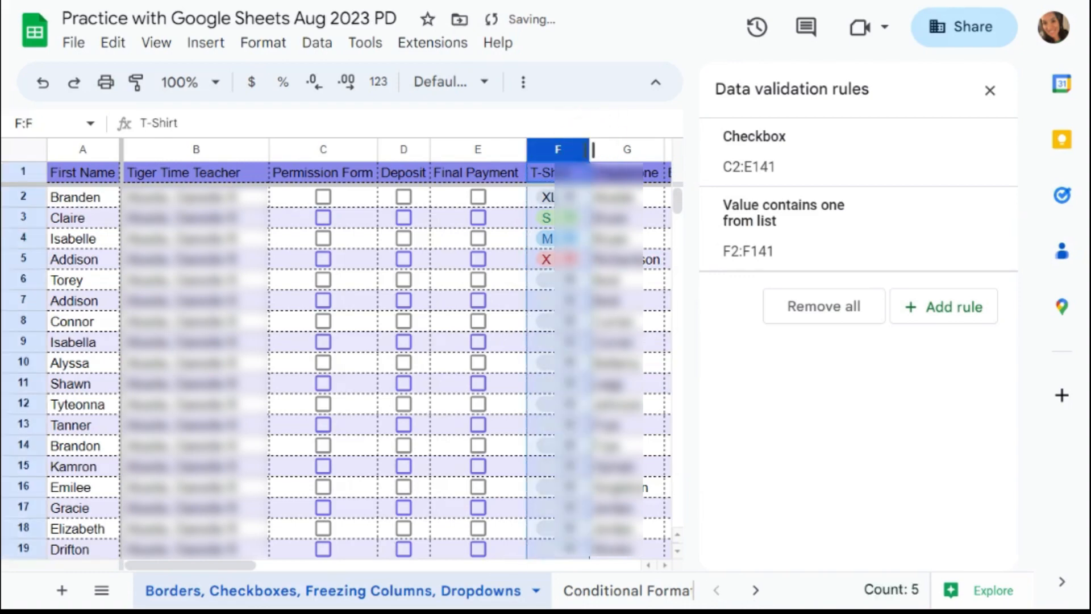
drag(590, 145, 592, 145)
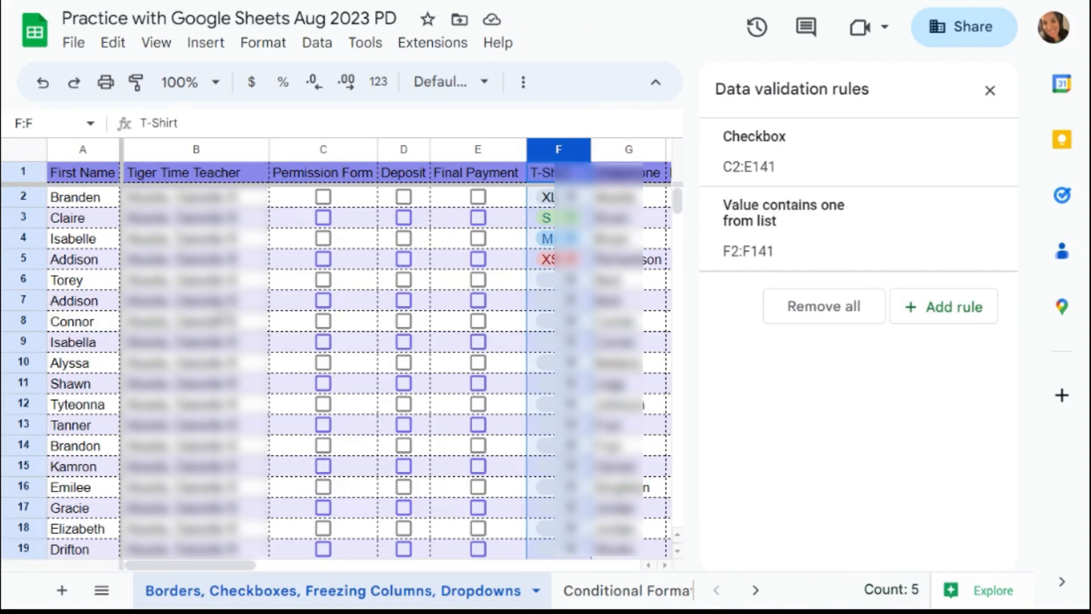
click(218, 307)
click(990, 91)
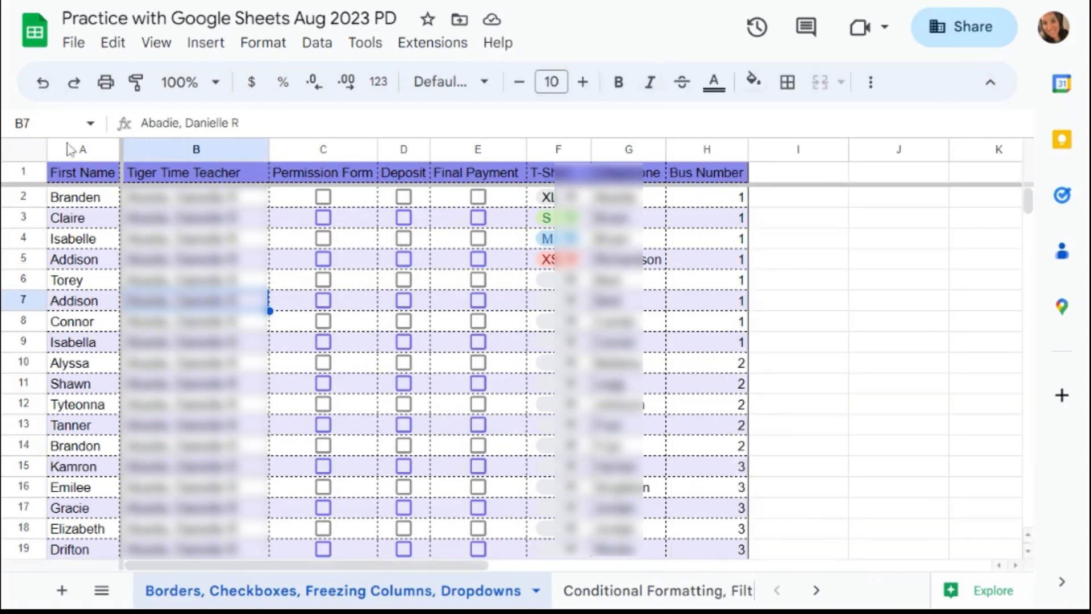
Turn on text wrapping for the whole header row 1.
click(27, 175)
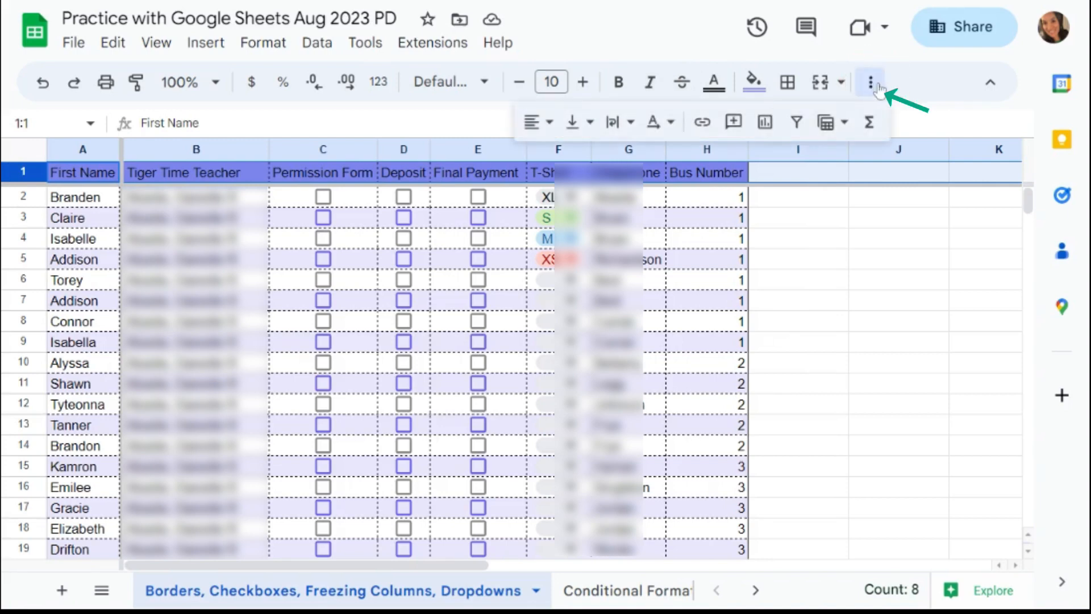
click(633, 125)
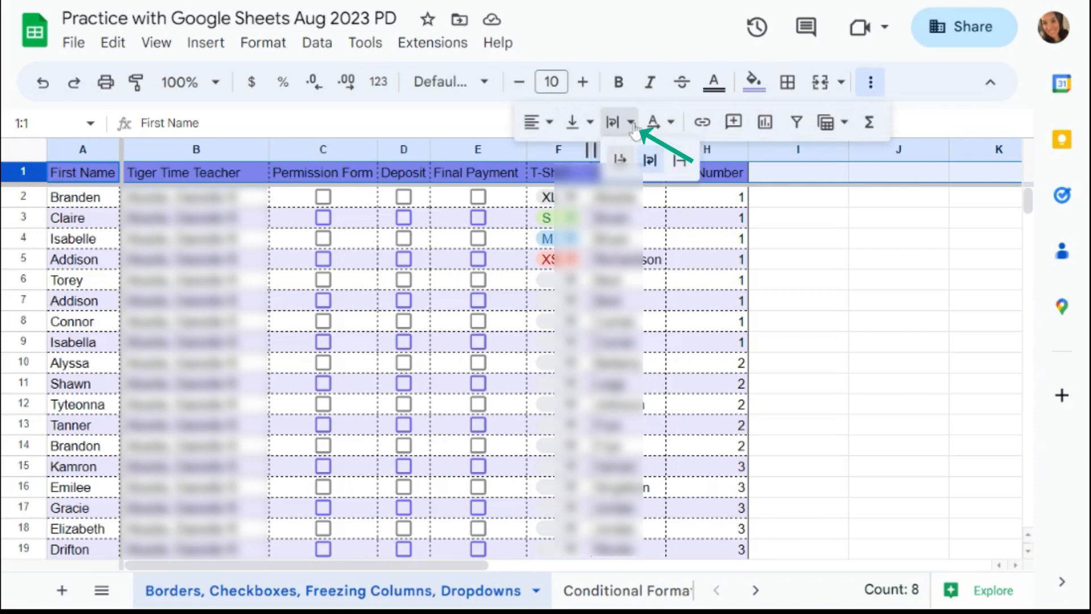
click(650, 160)
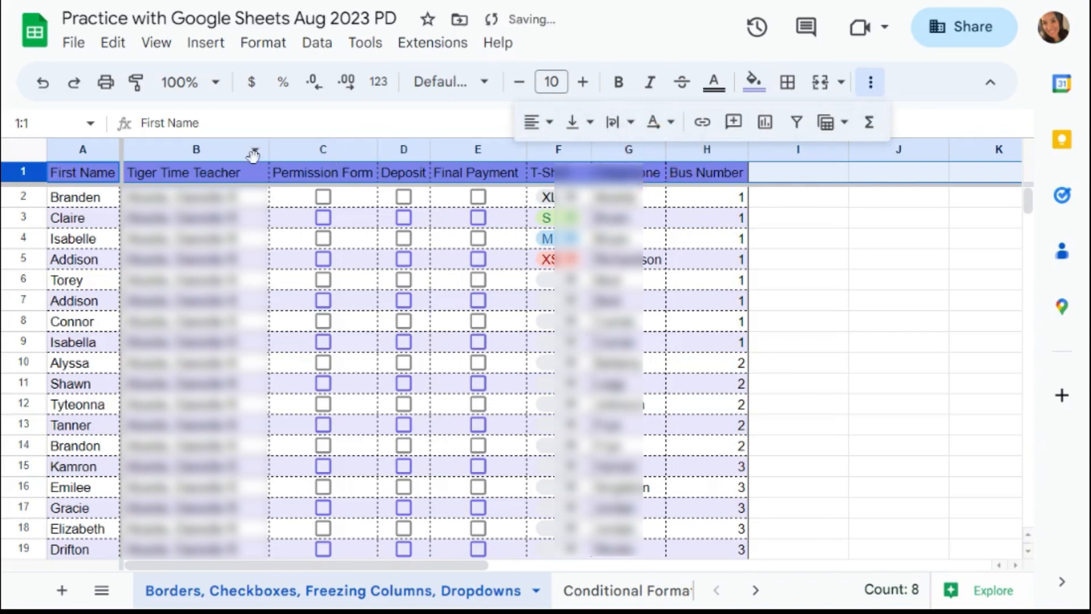
Widen the Tiger Time Teacher column slightly and narrow the Permission Form and Final Payment columns so their headers wrap onto two lines.
mouse_move(269, 149)
mouse_down()
mouse_move(246, 149)
mouse_move(278, 149)
mouse_up()
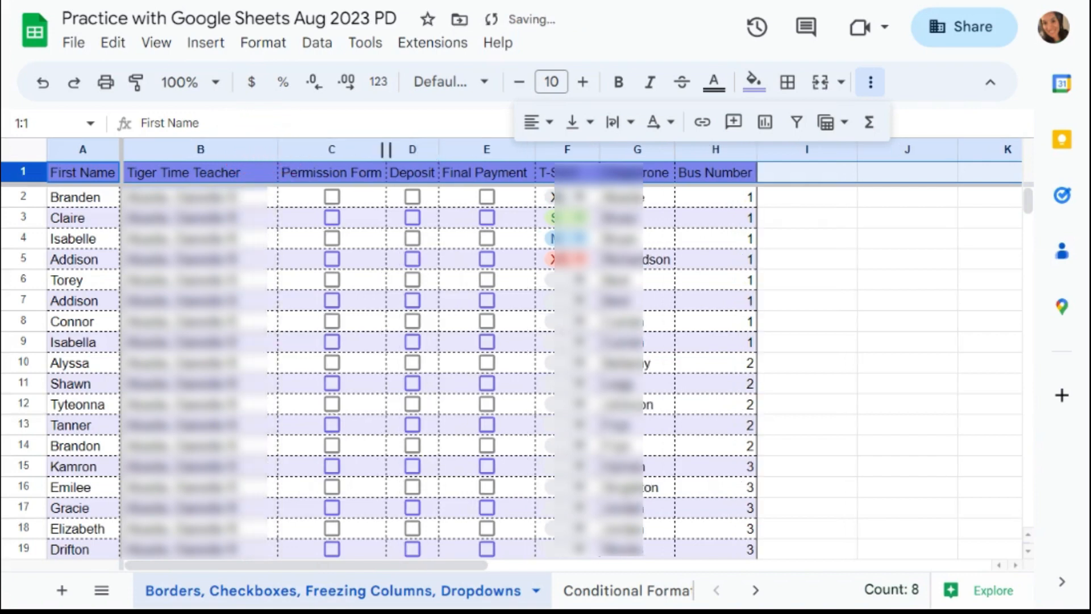
drag(386, 149, 354, 149)
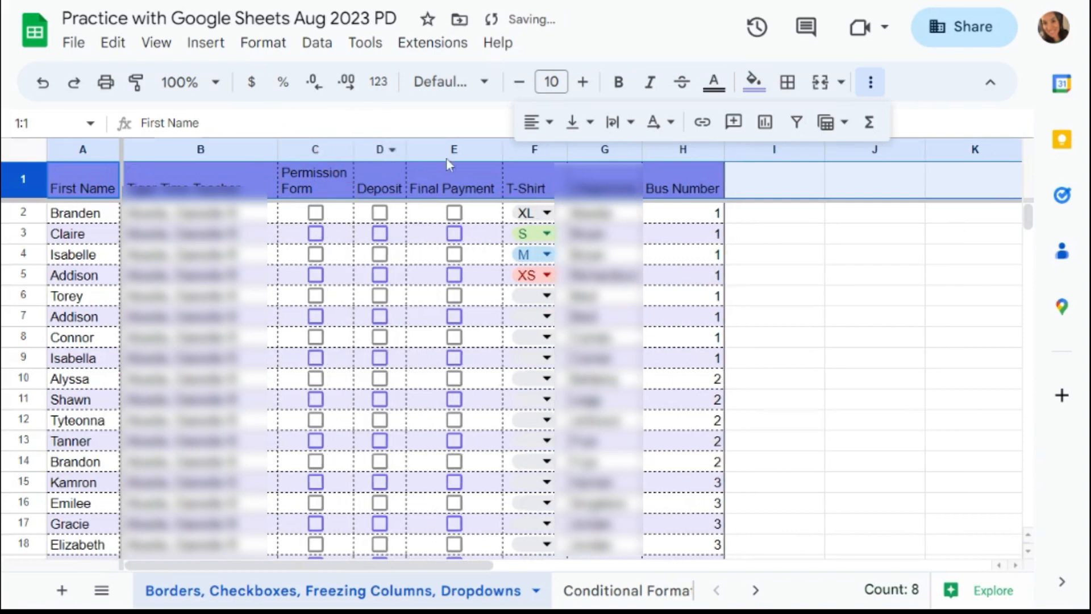
drag(502, 148, 481, 149)
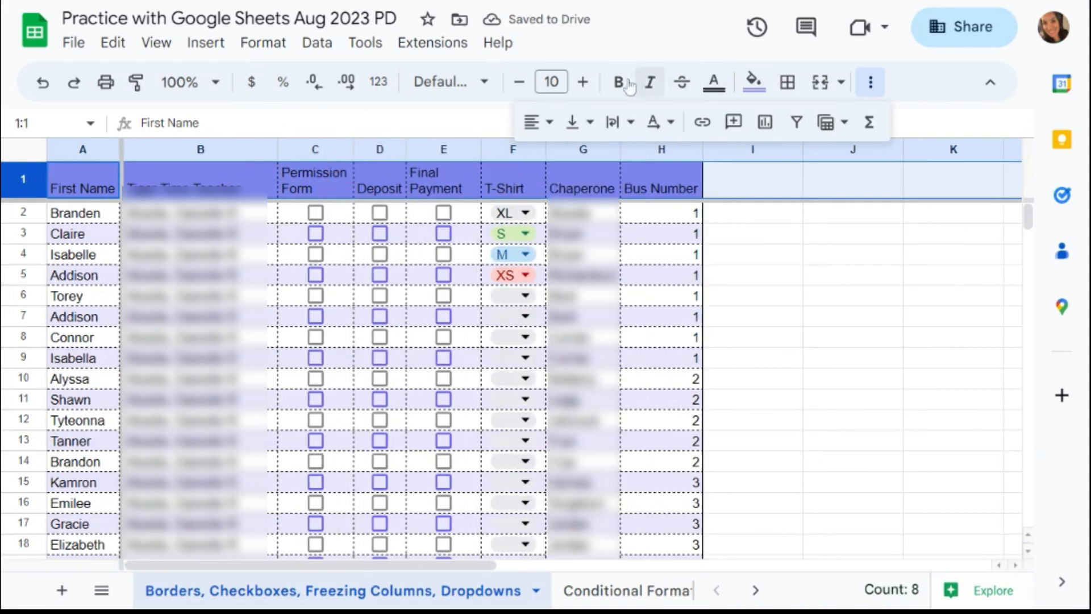
Make the header row bold and center its text horizontally.
click(617, 84)
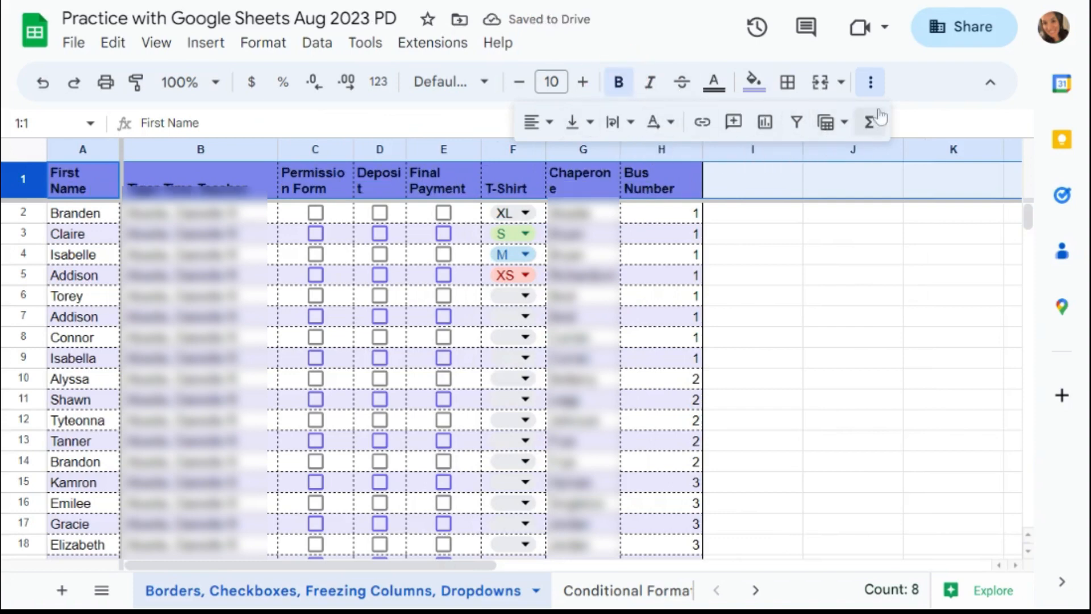
click(537, 121)
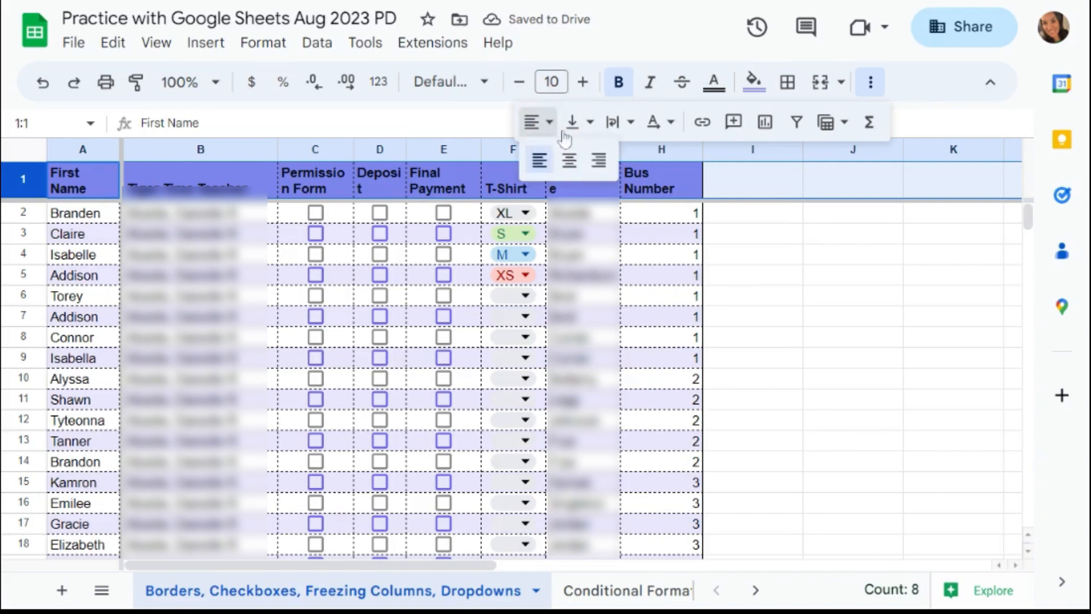
click(570, 161)
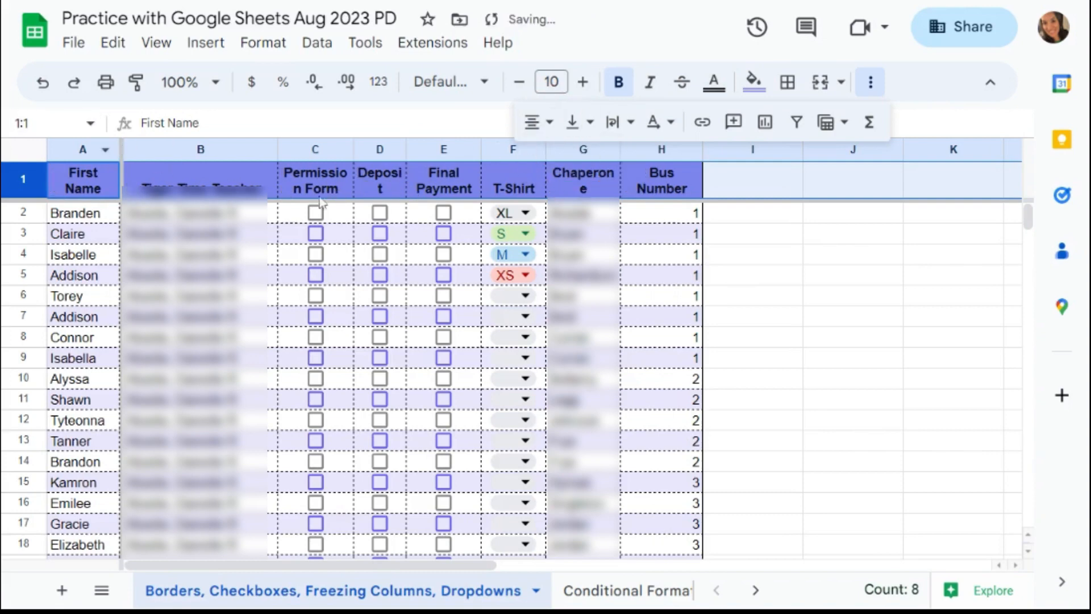
Widen the Permission Form, Deposit and Chaperone columns so their bold headers do not break mid-word.
double_click(354, 149)
drag(353, 149, 425, 150)
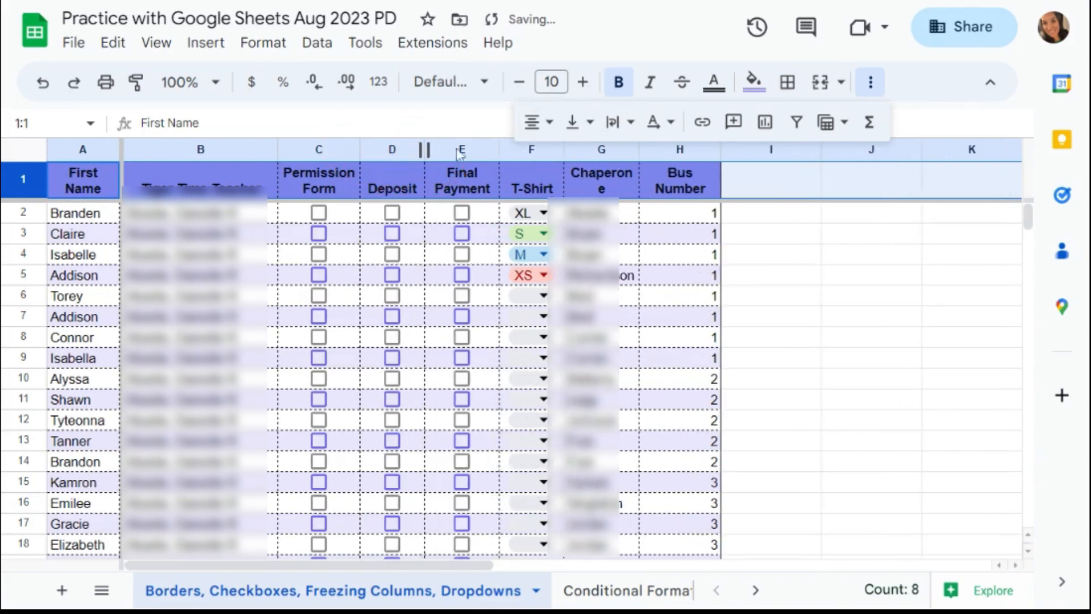
drag(639, 149, 650, 150)
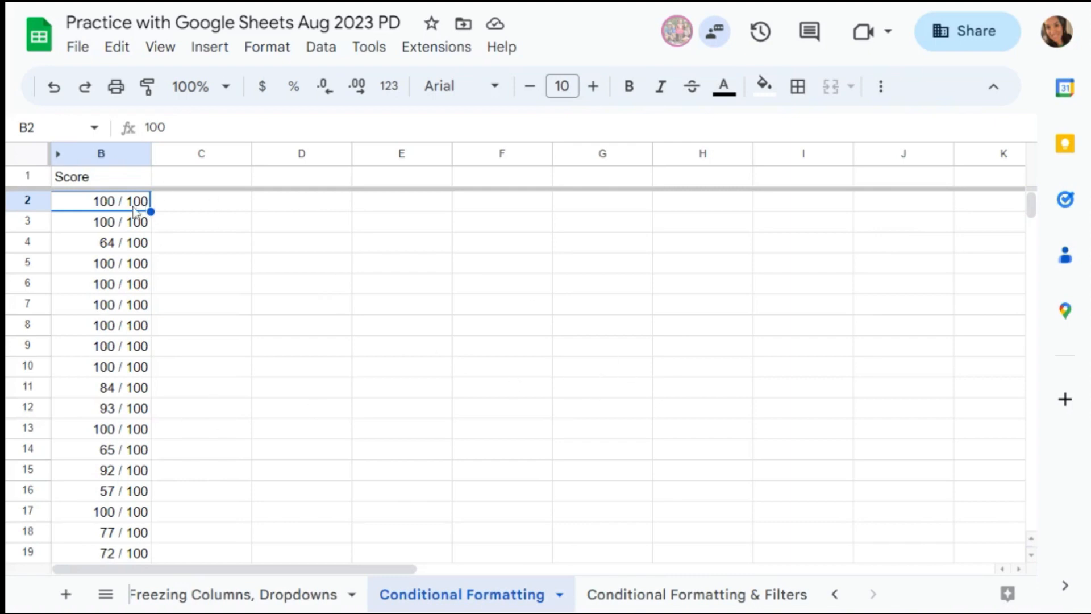
Start a conditional formatting rule for the scores in B2:B92 of the Conditional Formatting sheet.
drag(131, 206, 123, 231)
scroll(114, 293, down, 20)
scroll(417, 284, up, 3)
scroll(421, 305, up, 20)
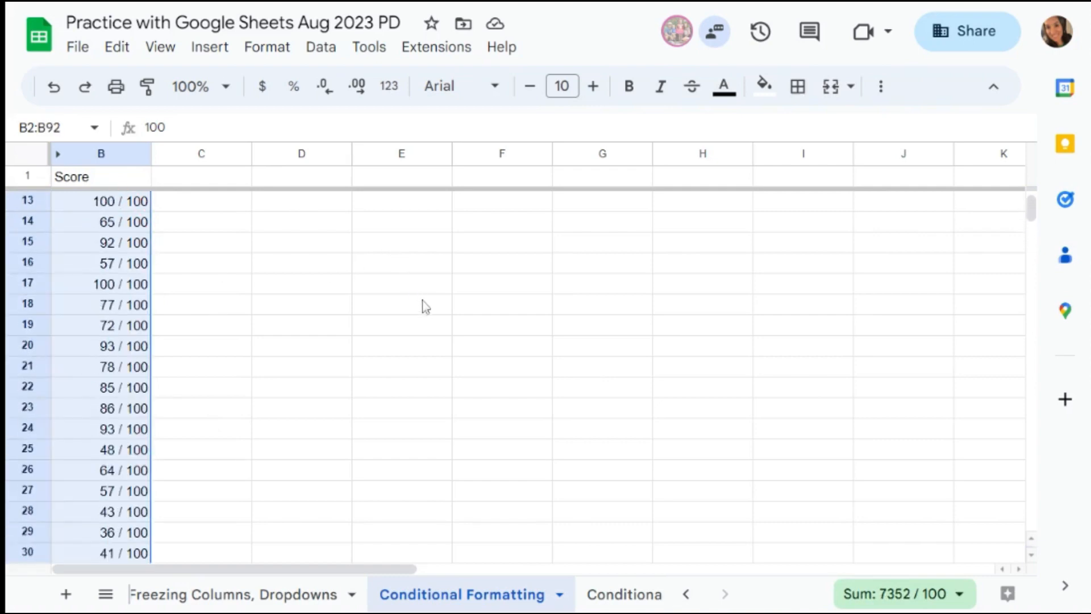
click(268, 48)
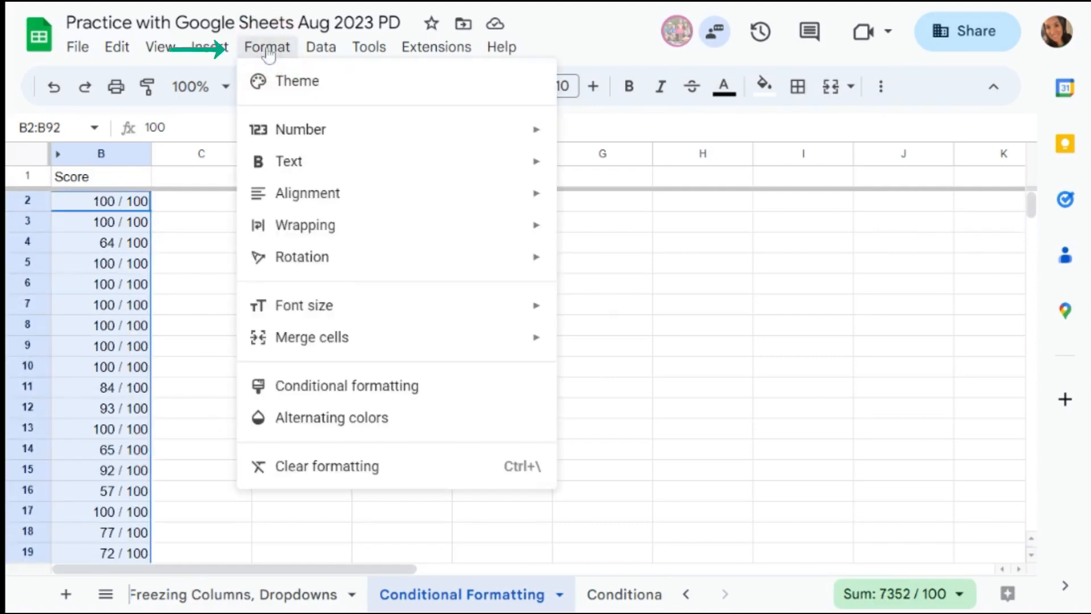
click(319, 387)
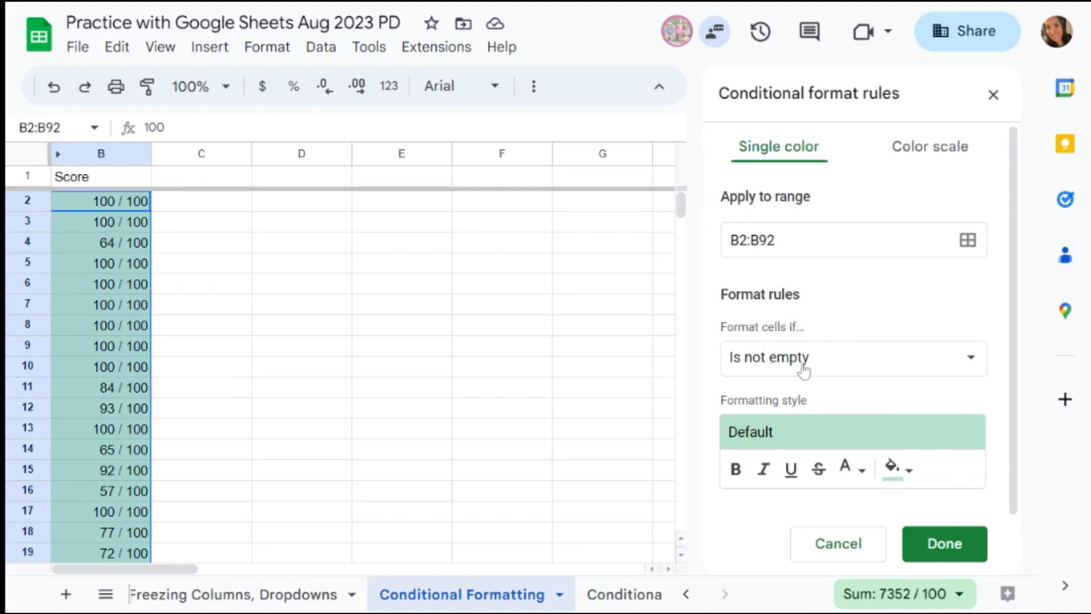
Set the score rule's condition to format cells with a value less than 60.
click(972, 359)
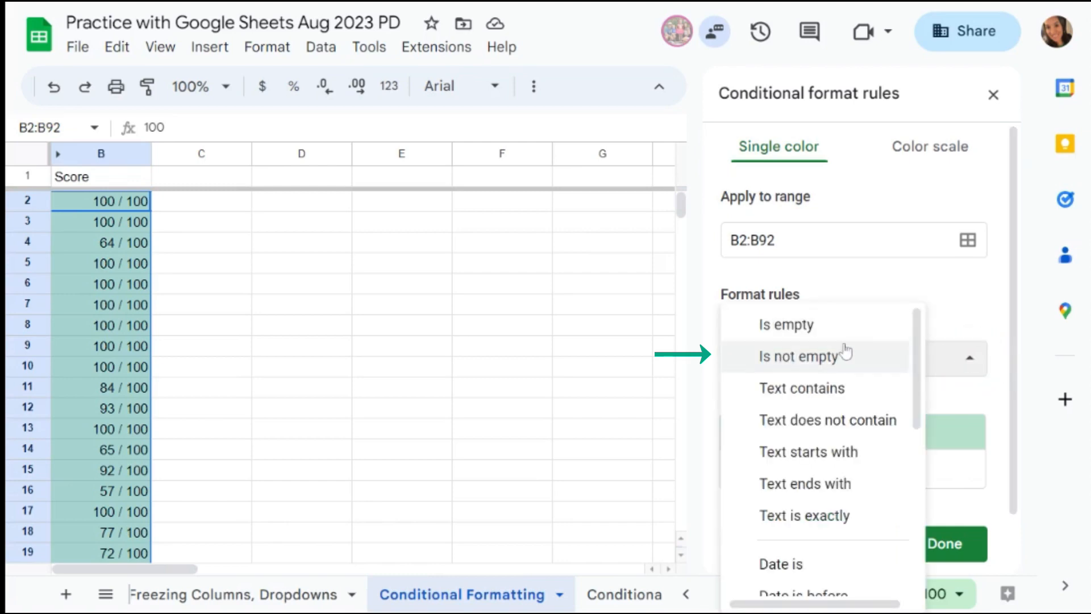
scroll(845, 350, down, 2)
scroll(844, 352, down, 2)
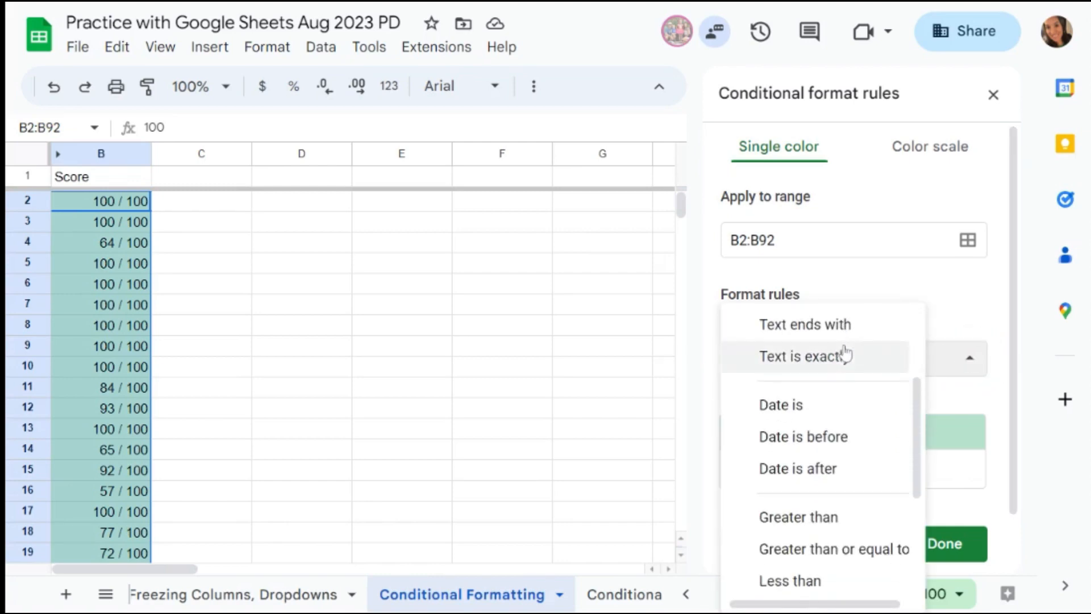
scroll(833, 406, down, 3)
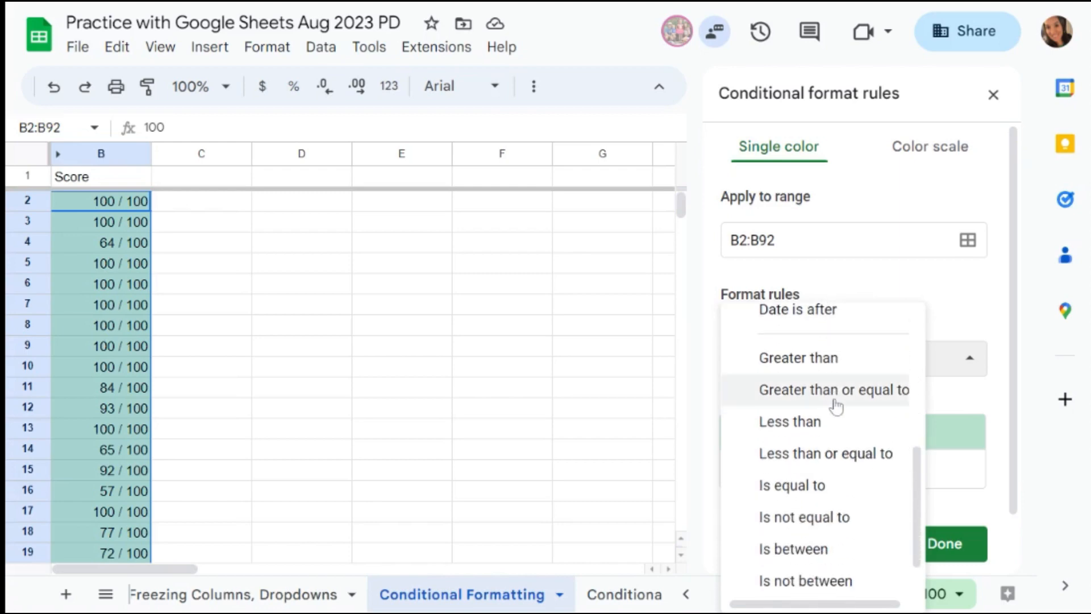
scroll(835, 406, up, 5)
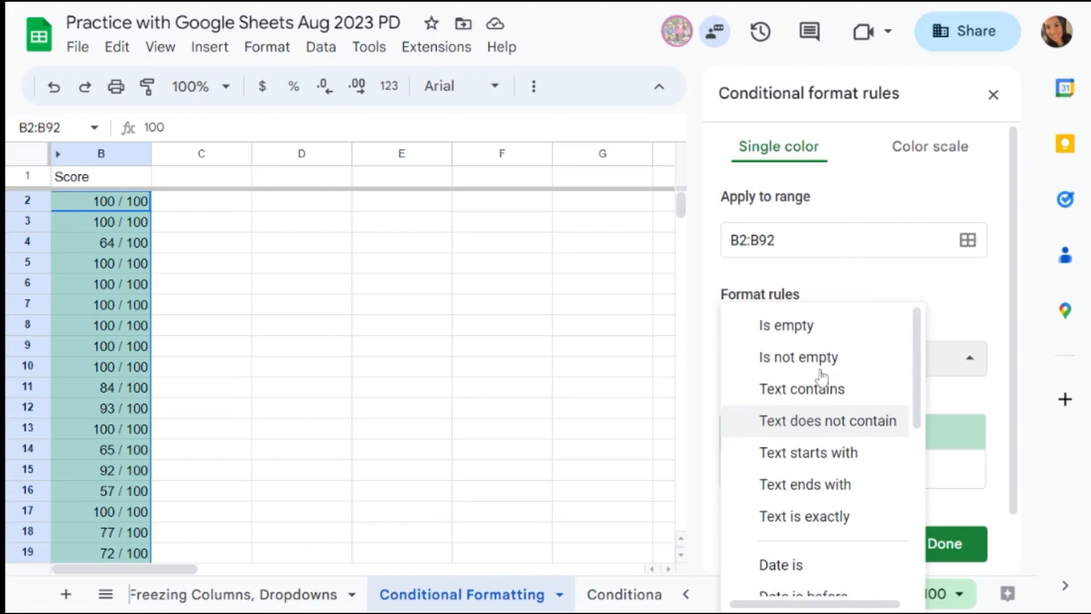
scroll(833, 408, down, 5)
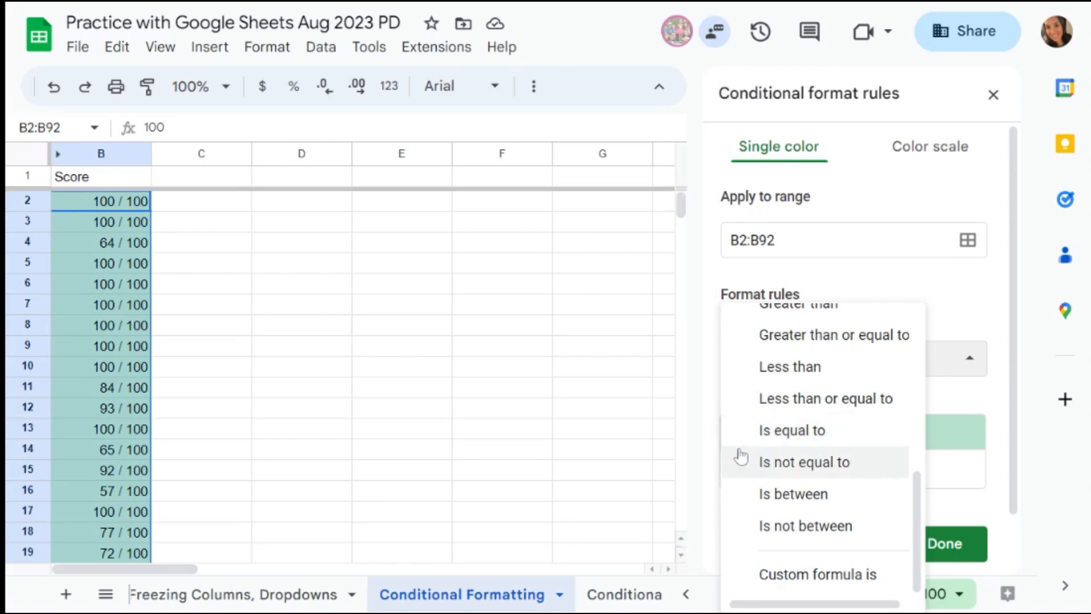
click(800, 371)
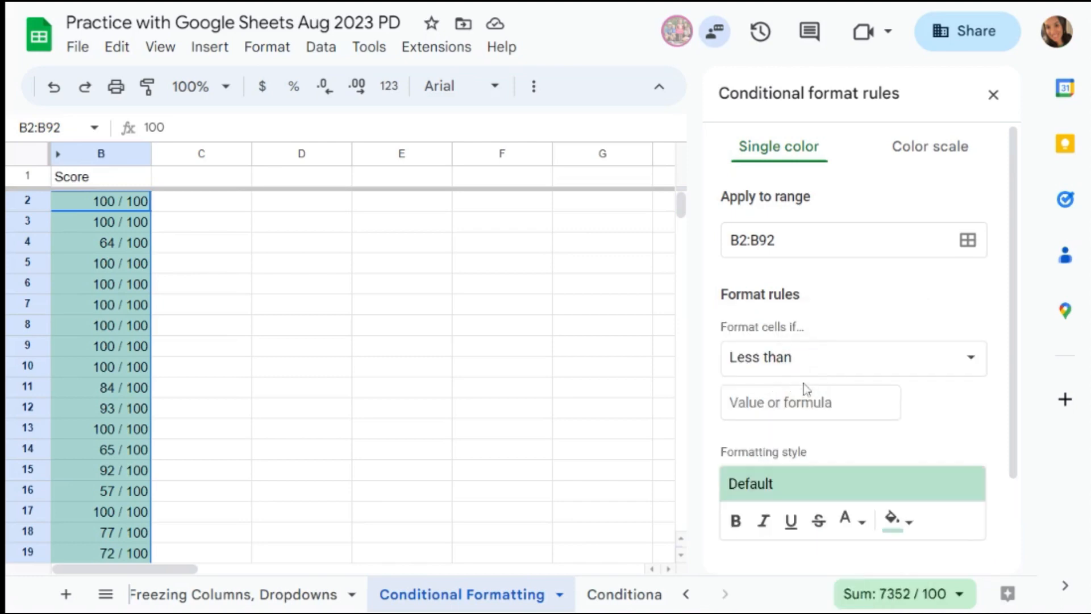
click(784, 401)
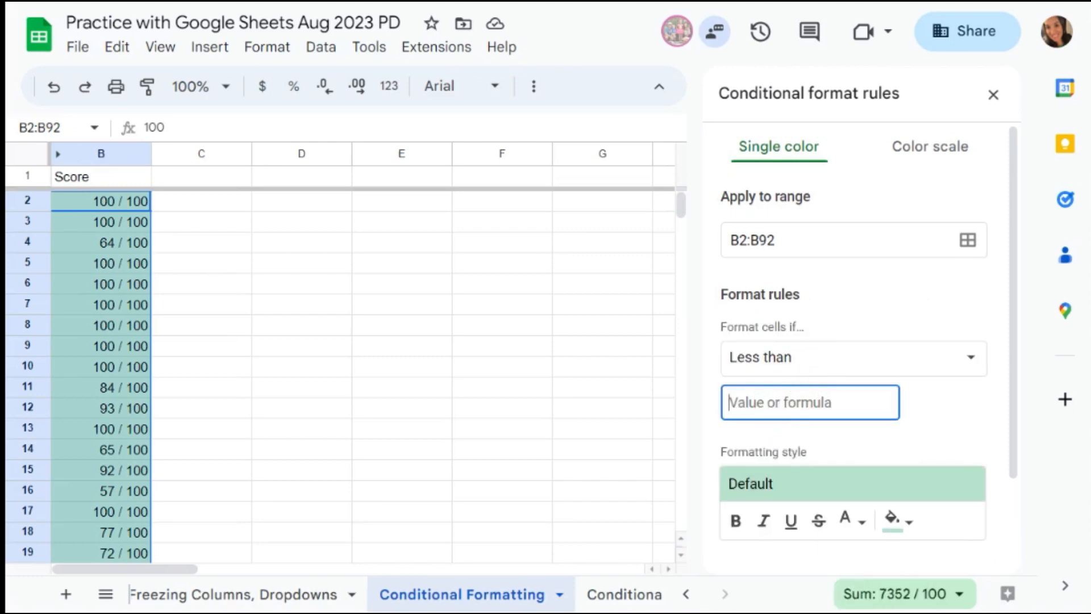
text(60)
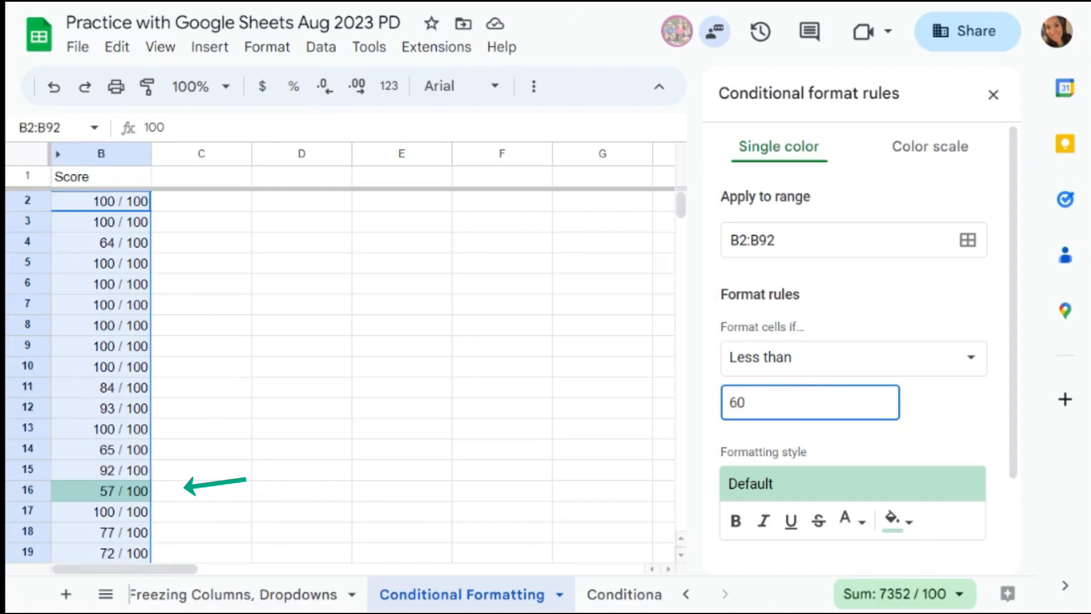
Give the less-than-60 rule a light red fill and save the rule.
scroll(920, 455, down, 2)
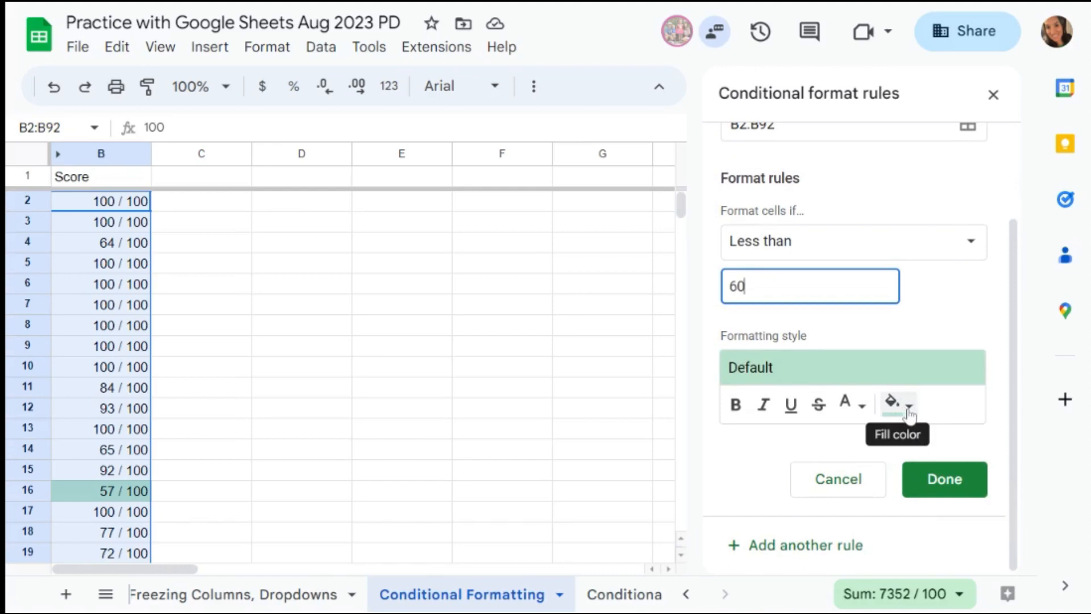
click(908, 404)
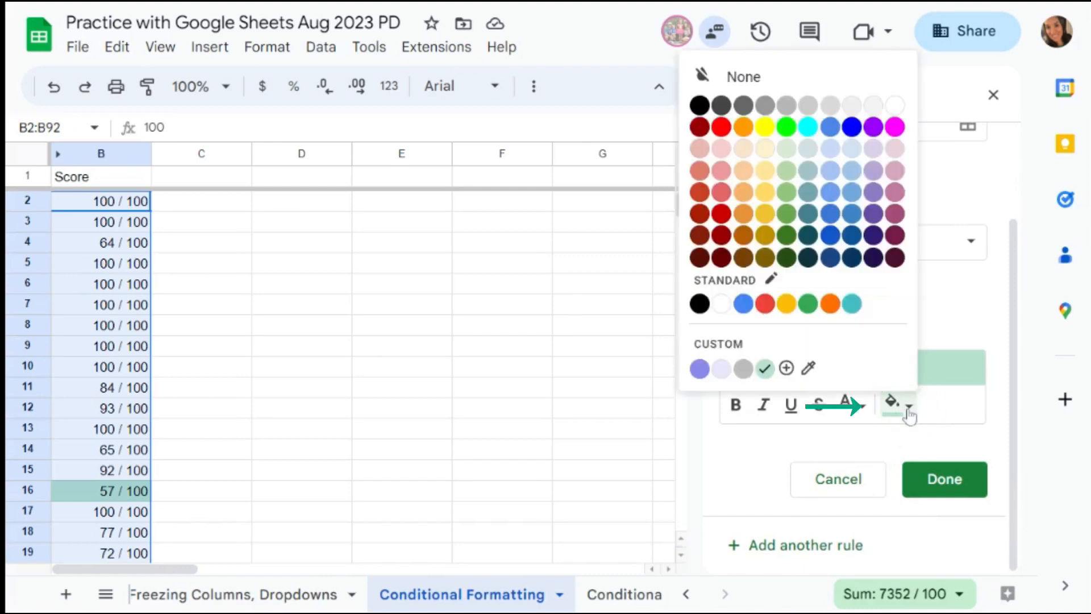
click(722, 170)
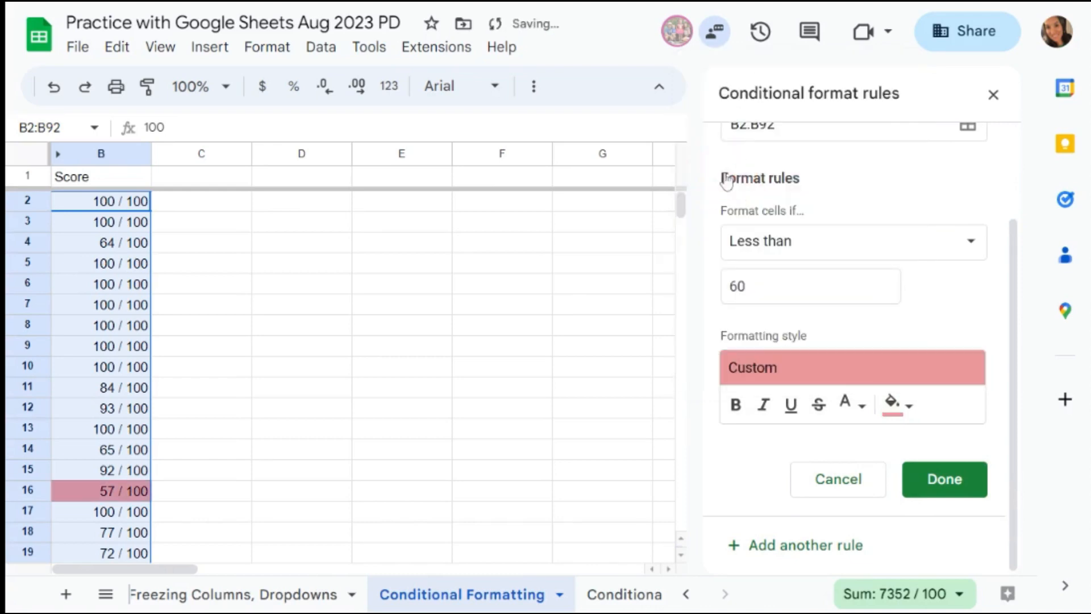
click(957, 484)
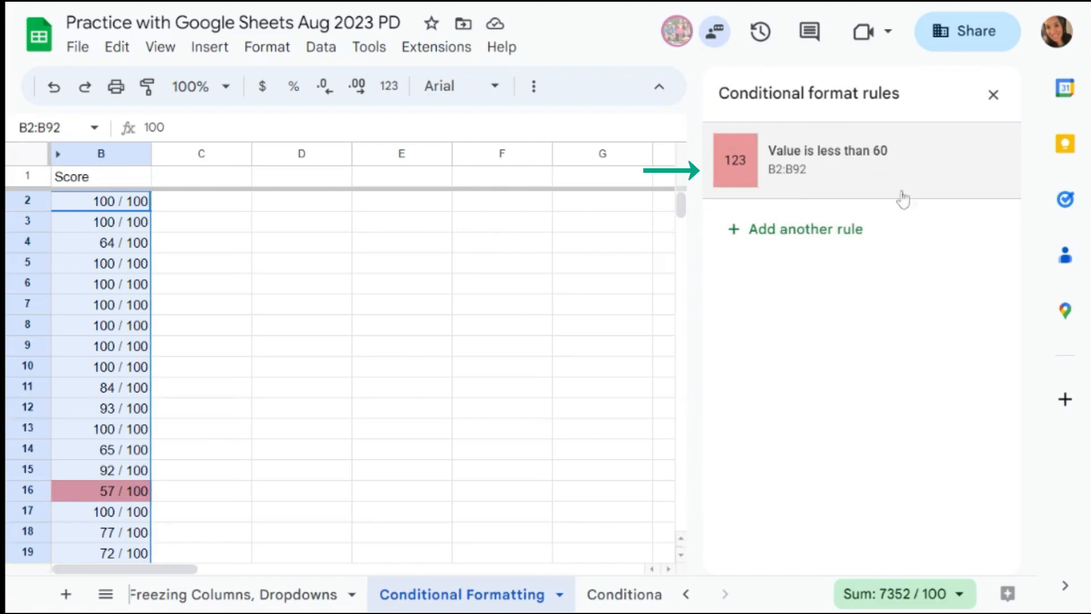
Examine the whole Score column to see which scores the saved rule highlights.
mouse_move(859, 163)
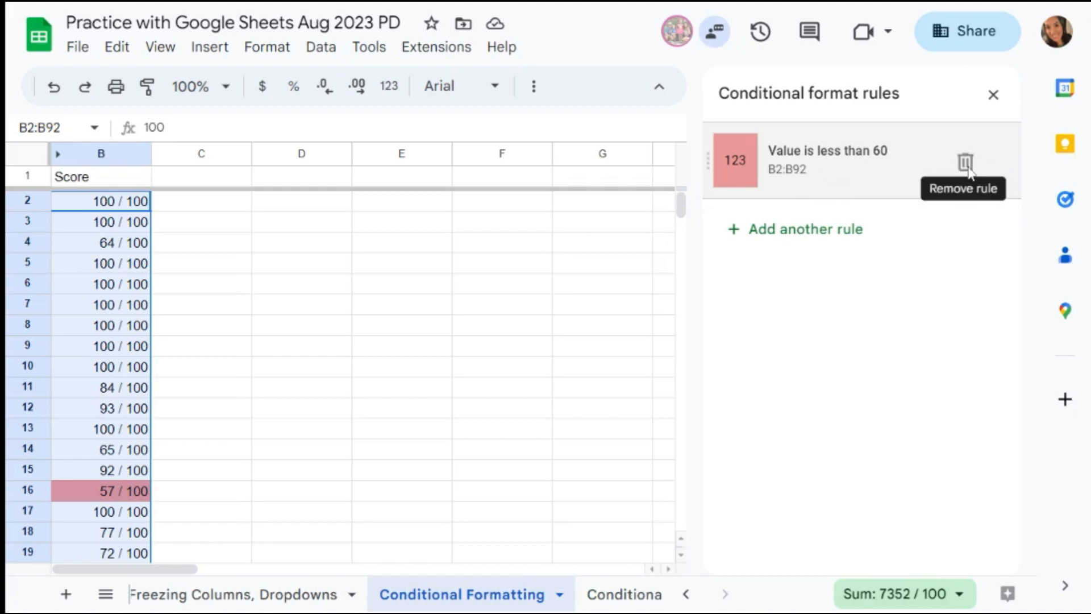
click(248, 282)
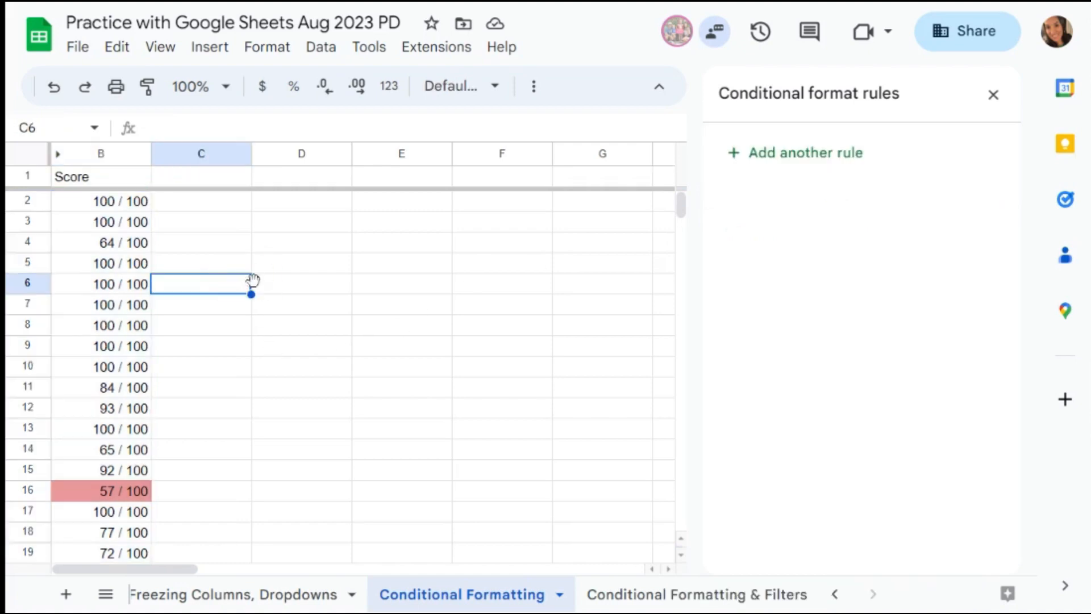
scroll(219, 358, down, 3)
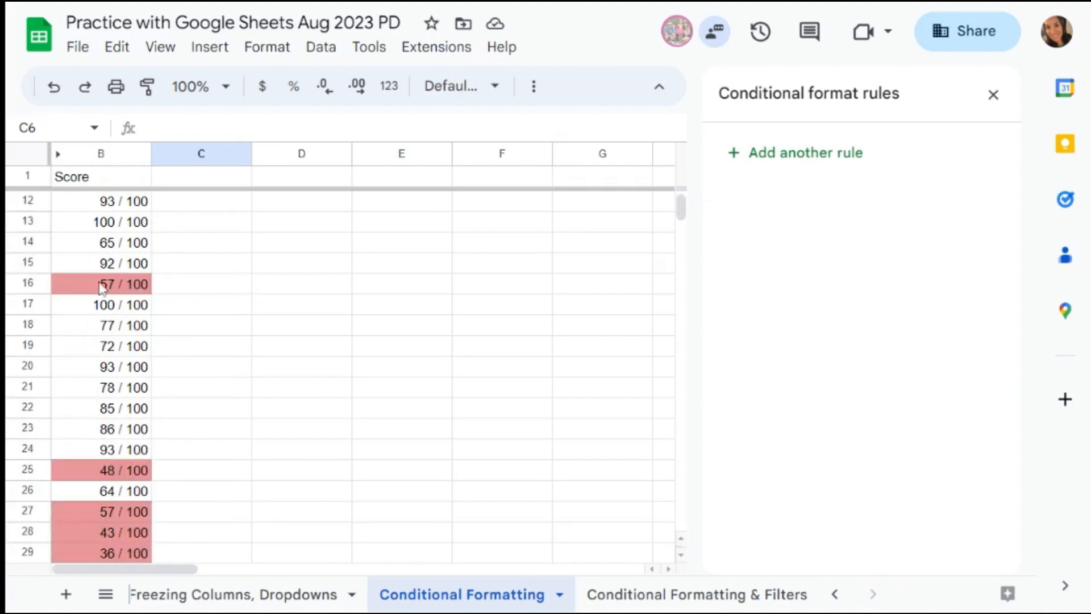
scroll(159, 308, down, 8)
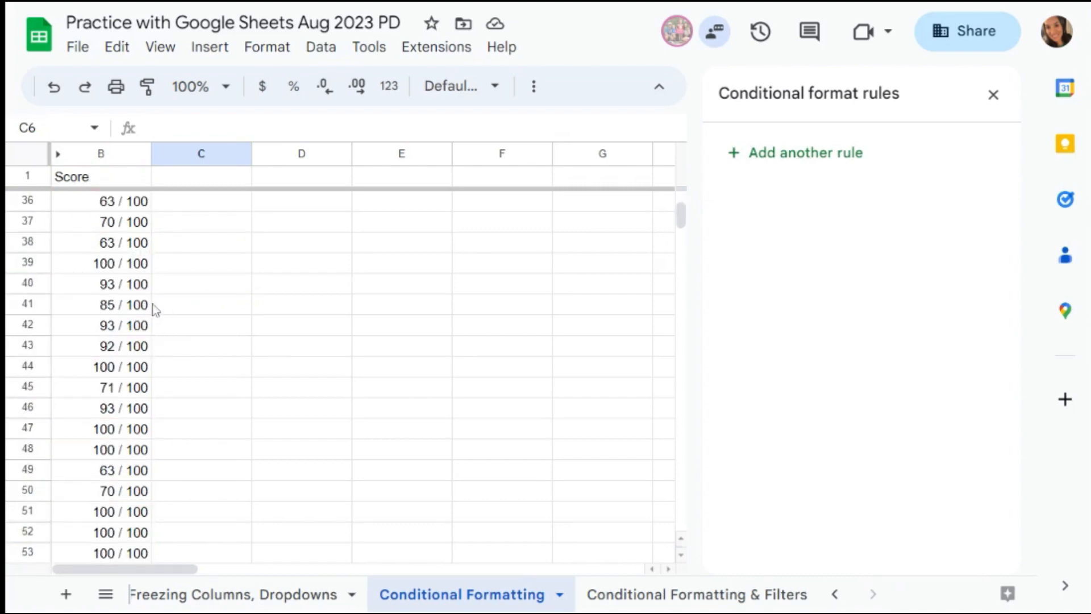
scroll(156, 309, down, 11)
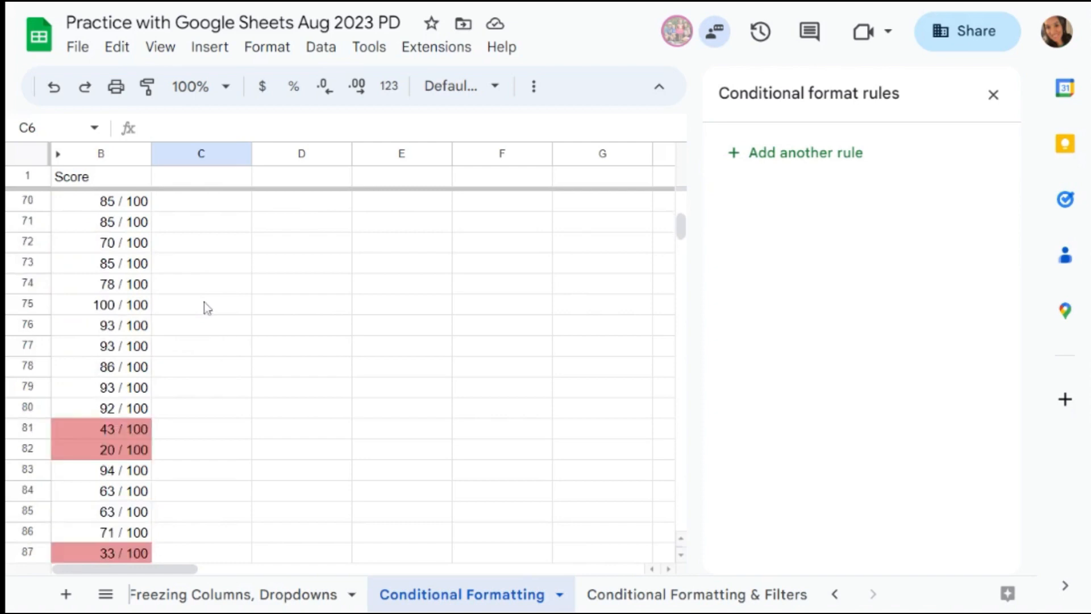
scroll(204, 301, up, 20)
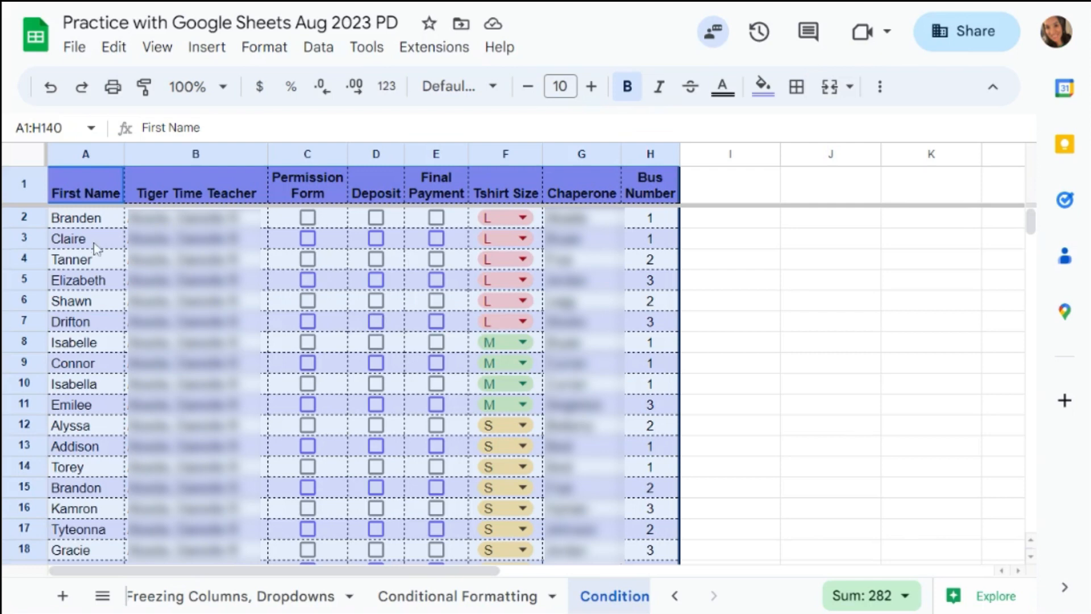
Start a conditional formatting rule for the roster rows A2:H140 on the Conditional Formatting & Filters sheet, leaving out the header row.
drag(95, 225, 647, 260)
scroll(628, 317, down, 16)
scroll(628, 319, down, 11)
scroll(716, 366, up, 11)
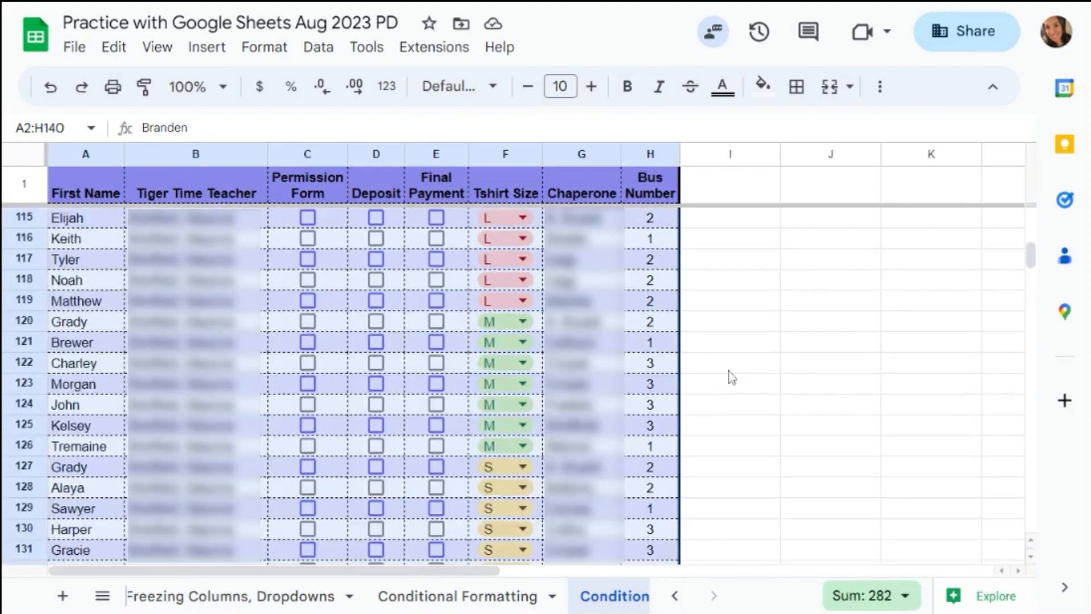
scroll(730, 372, up, 16)
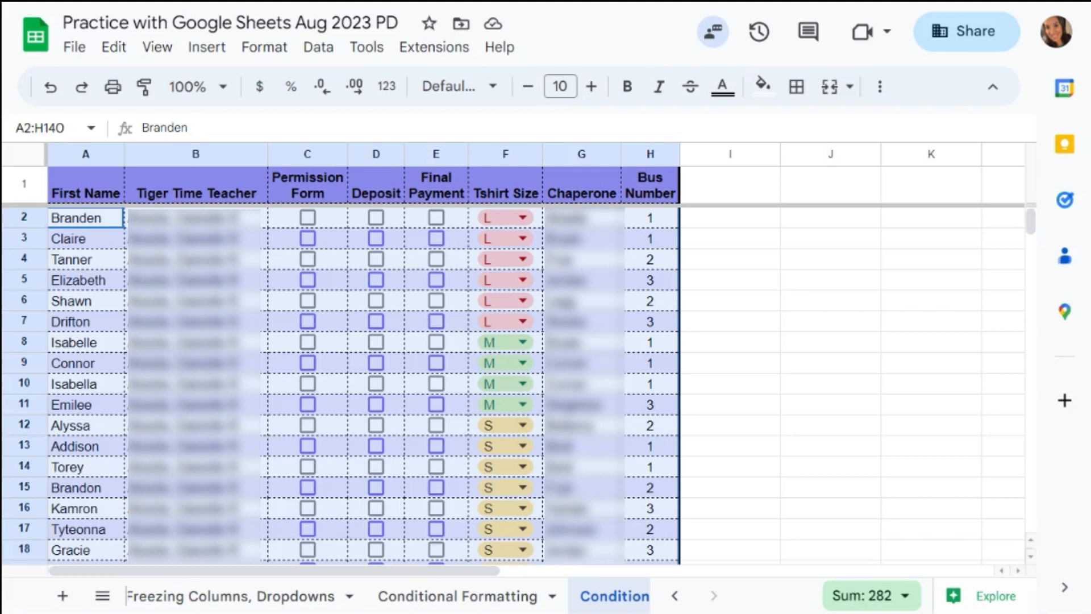
click(279, 51)
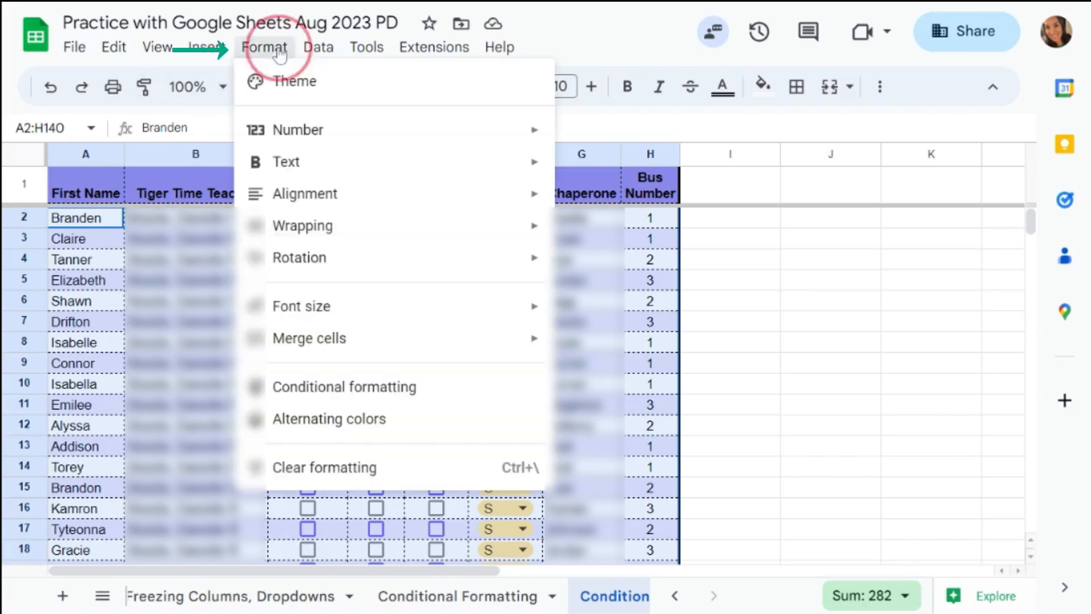
click(397, 387)
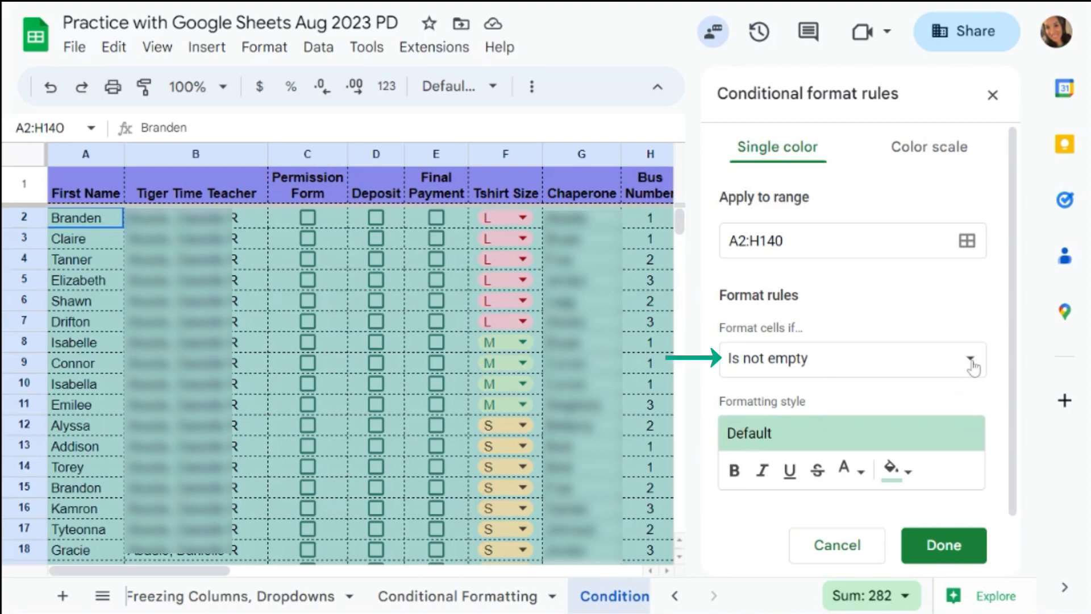
Make the roster rule depend on the custom formula =$E2=TRUE.
click(973, 366)
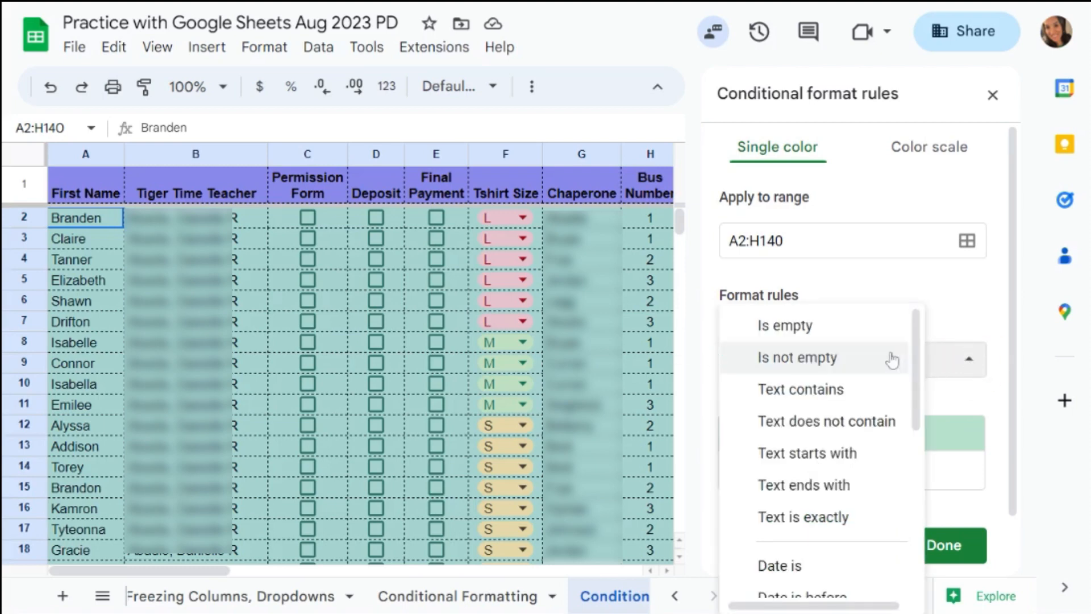
scroll(818, 360, down, 4)
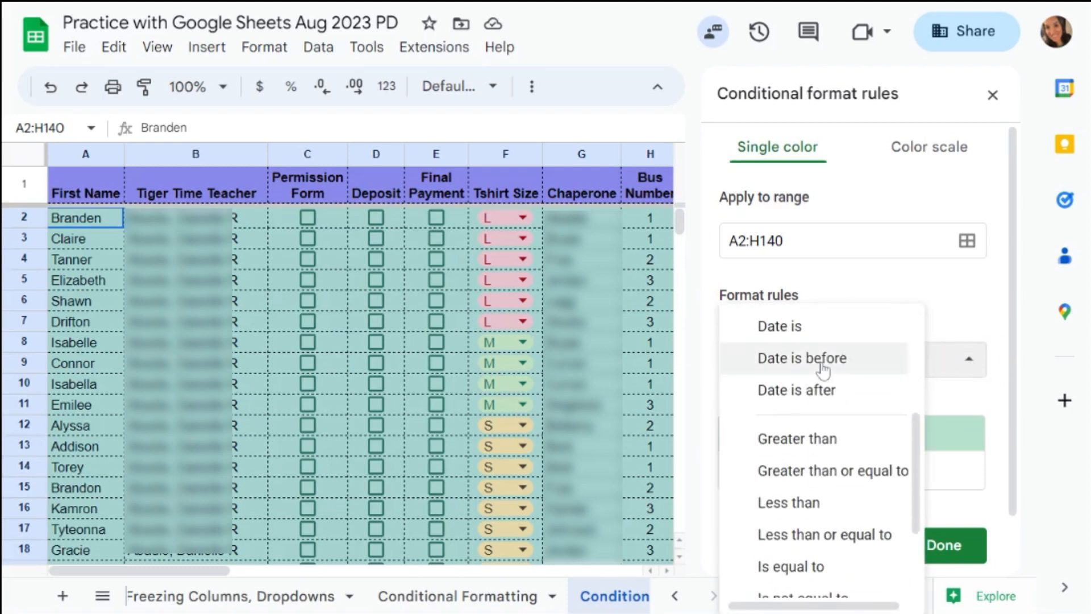
scroll(823, 370, down, 3)
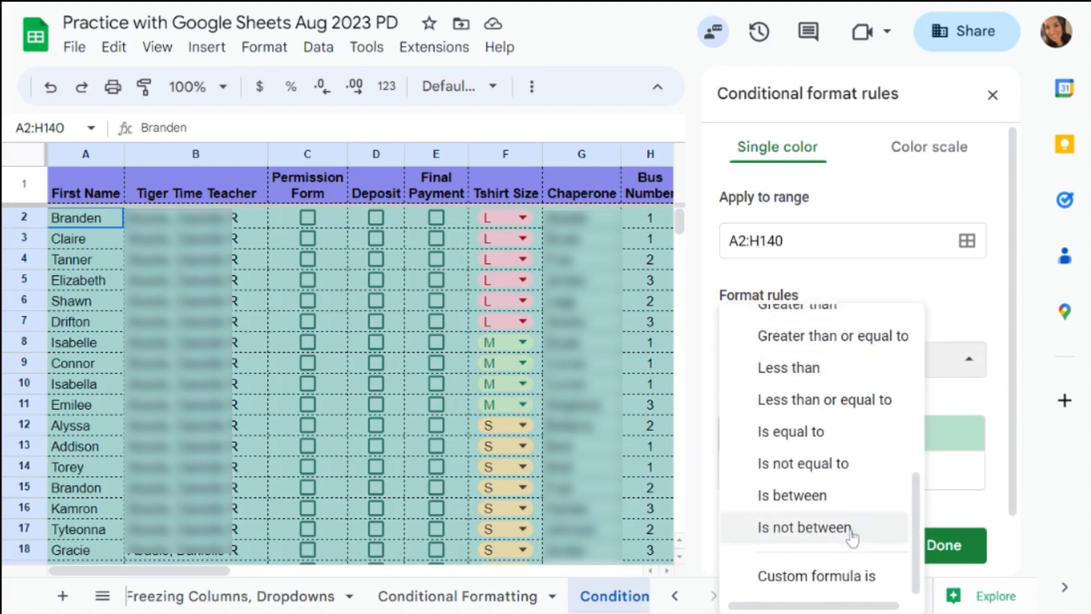
click(855, 582)
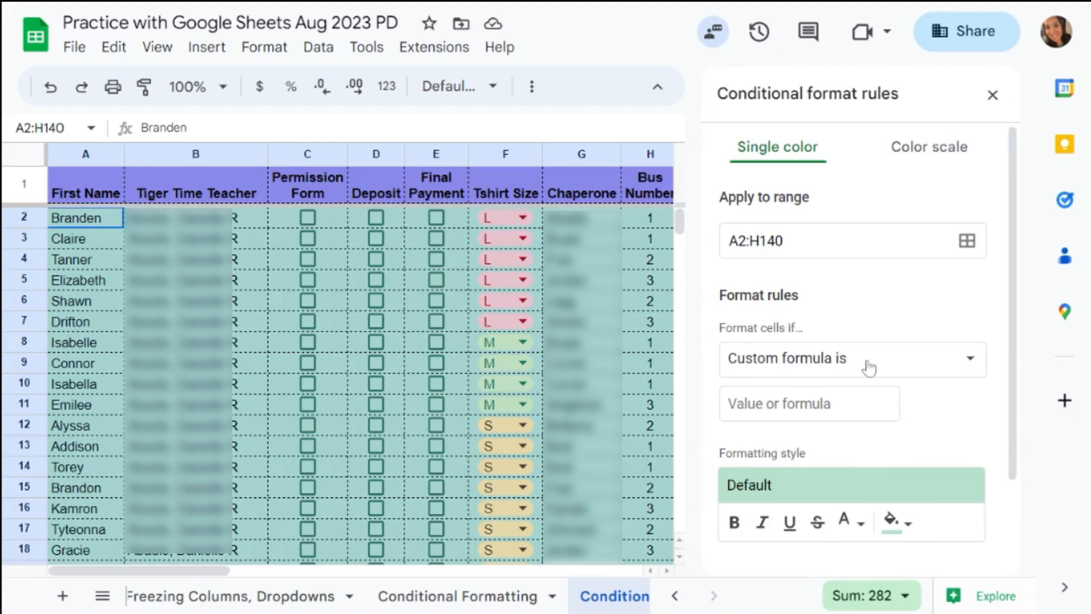
click(835, 404)
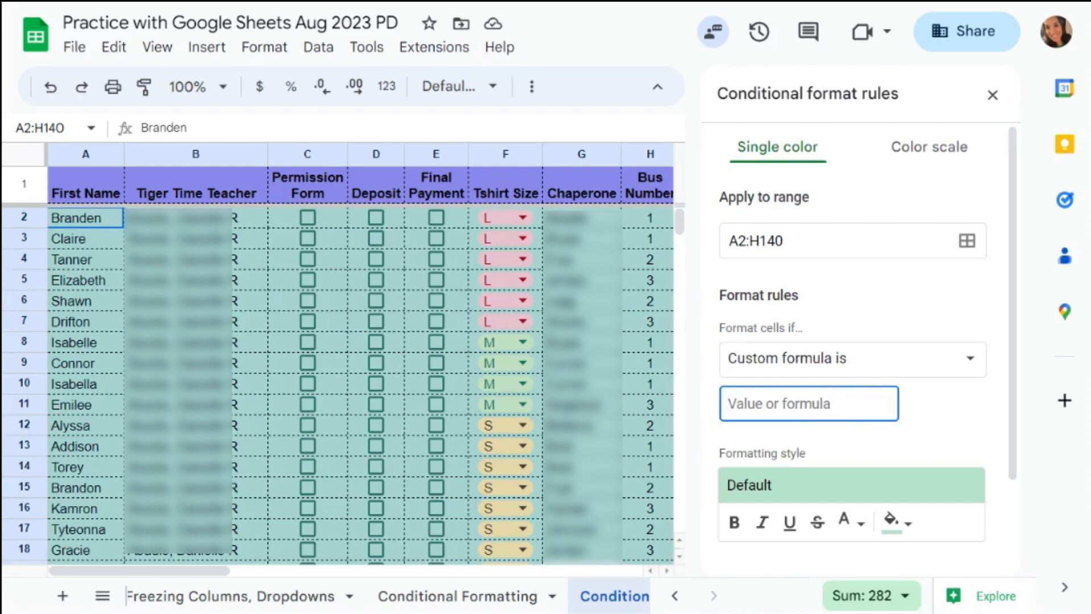
text(=)
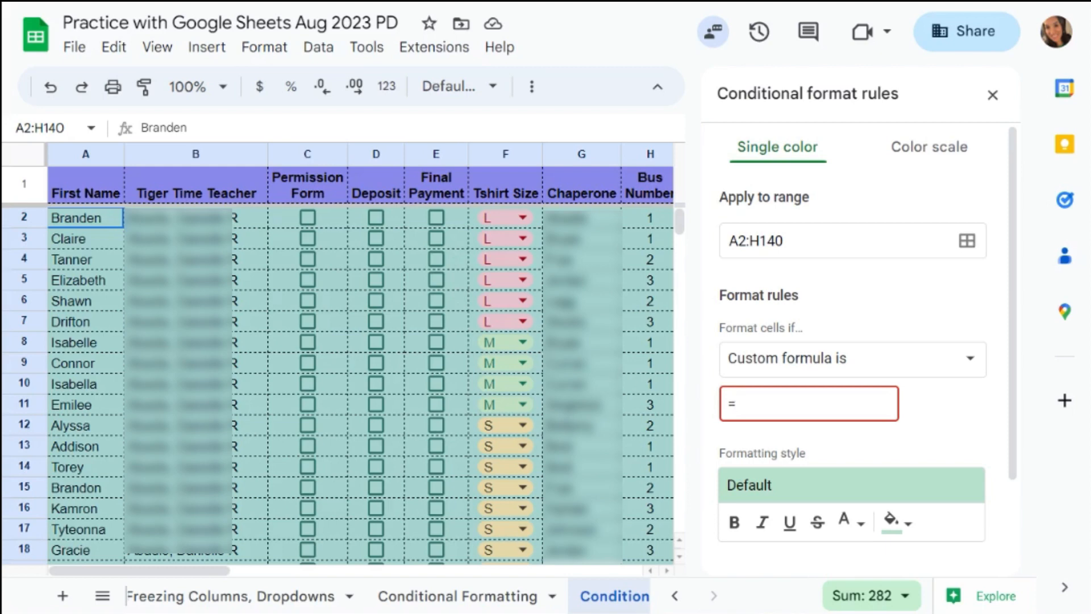
text($E2)
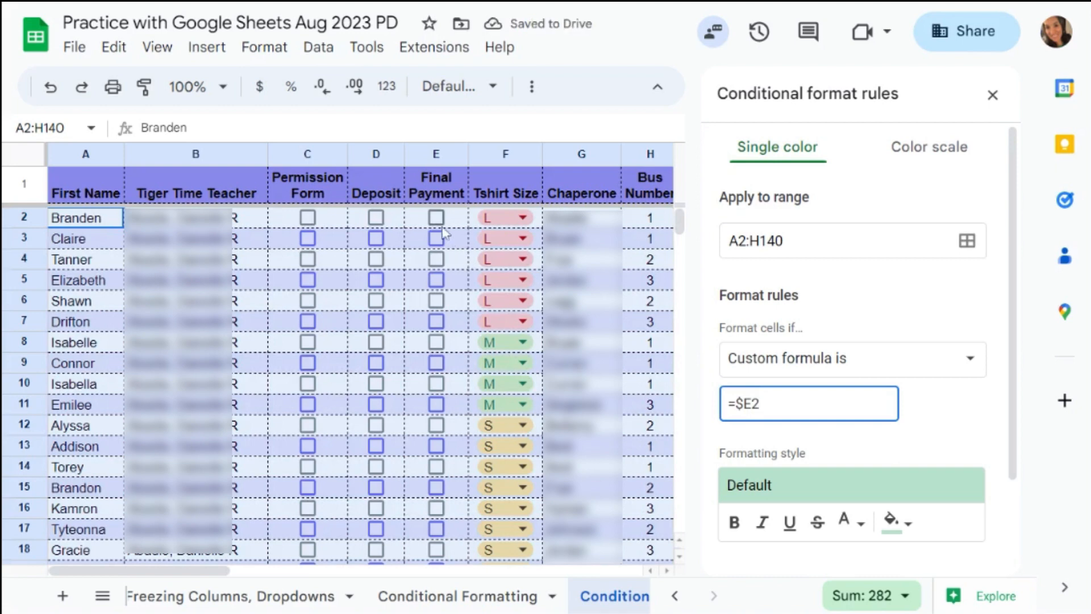
text(=)
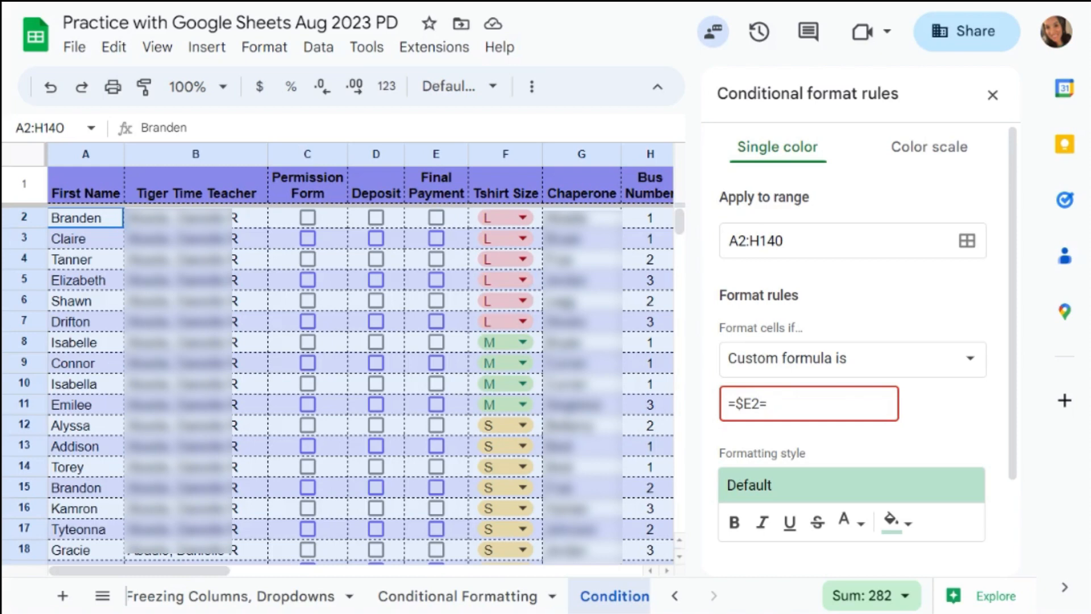
text(TRUE)
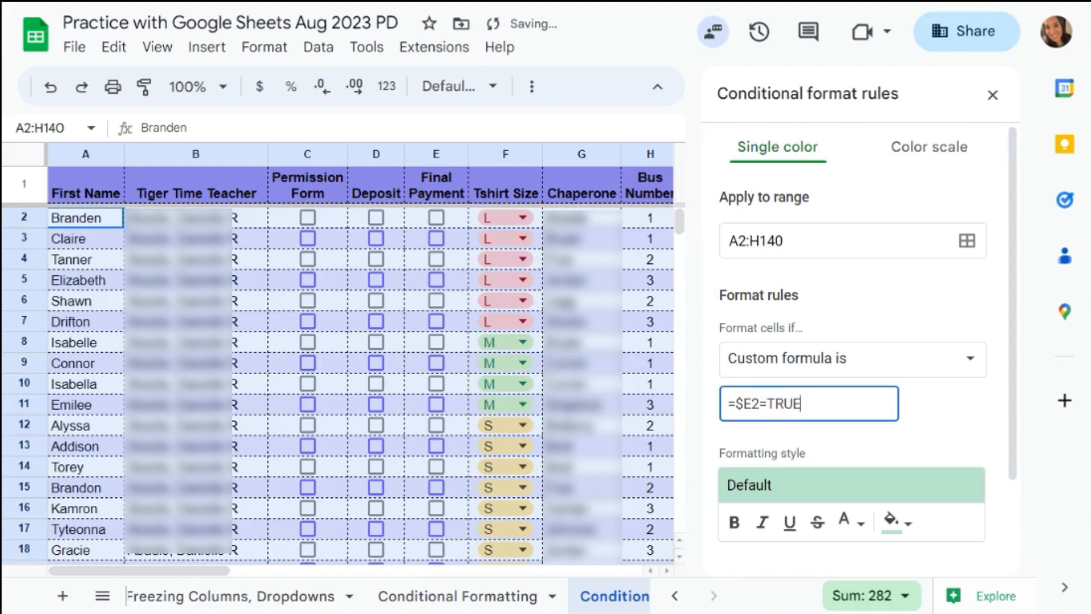
Give the roster rule a light yellow fill and test it by ticking the Final Payment checkbox in row 2.
scroll(767, 407, down, 2)
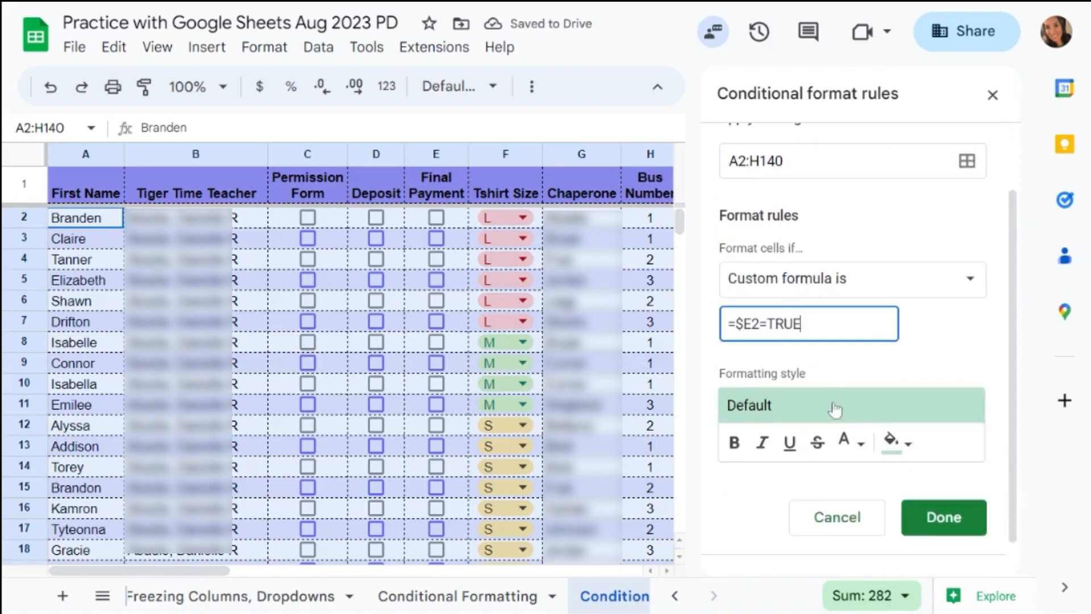
click(910, 446)
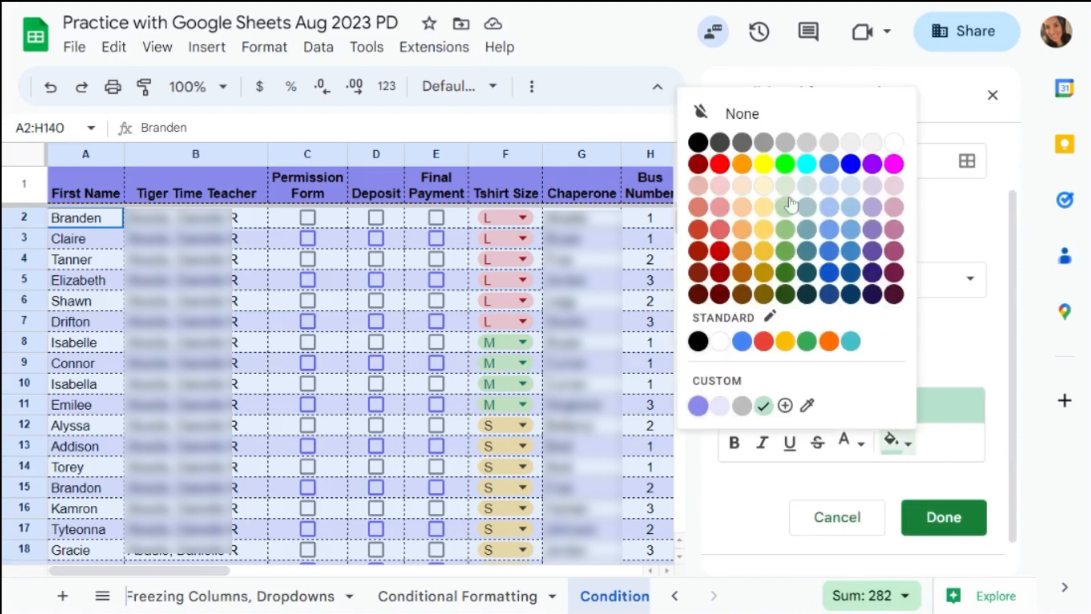
click(764, 186)
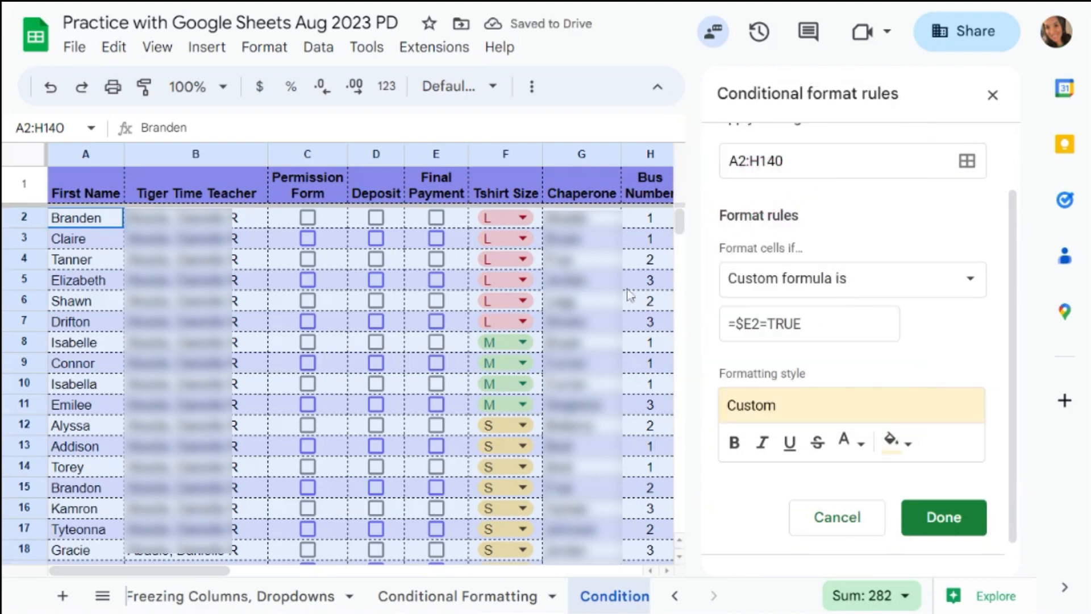
click(436, 218)
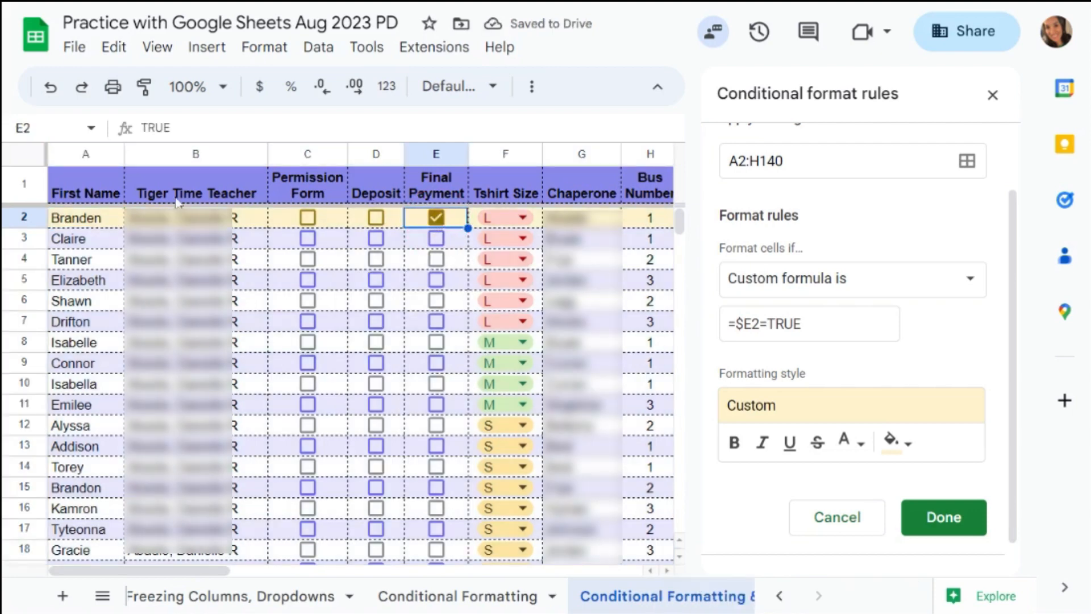
Reset row 2's Final Payment, tick its Permission Form, Deposit and Final Payment checkboxes in turn, and save the roster rule.
click(436, 218)
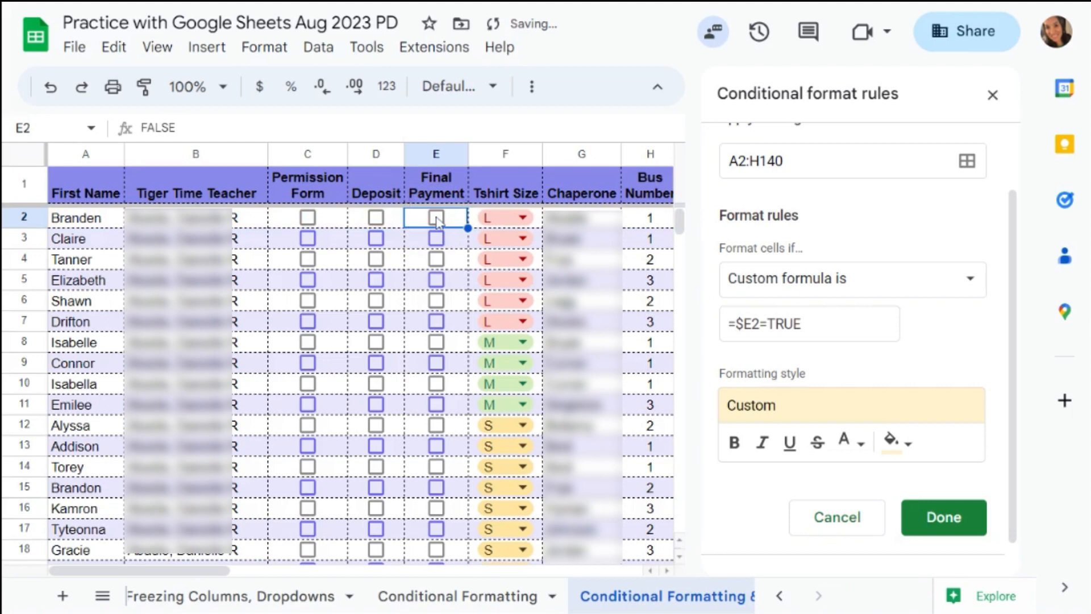
click(307, 218)
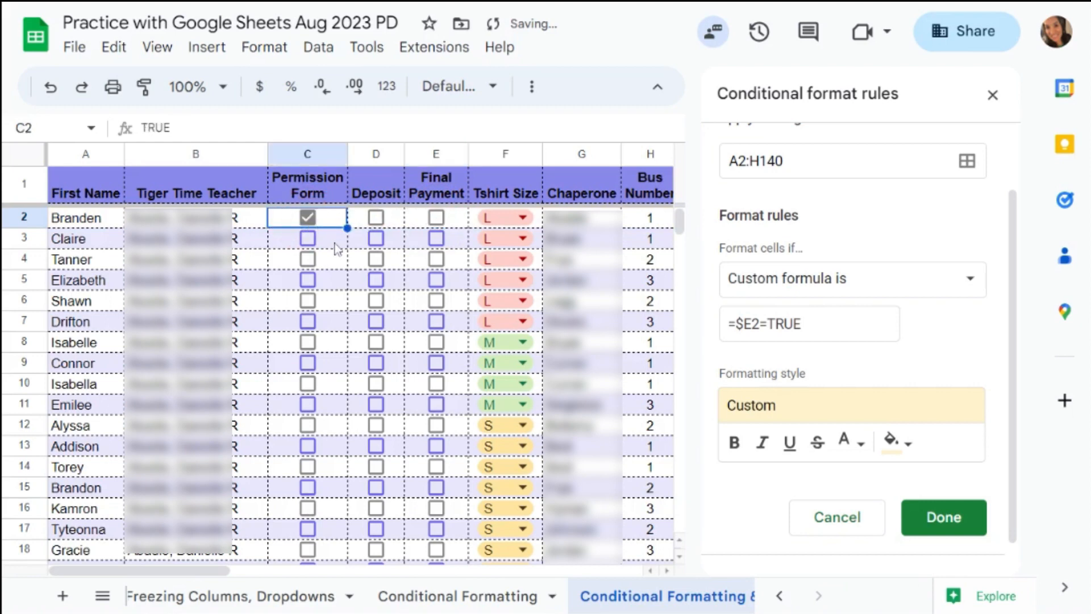
click(376, 218)
click(436, 218)
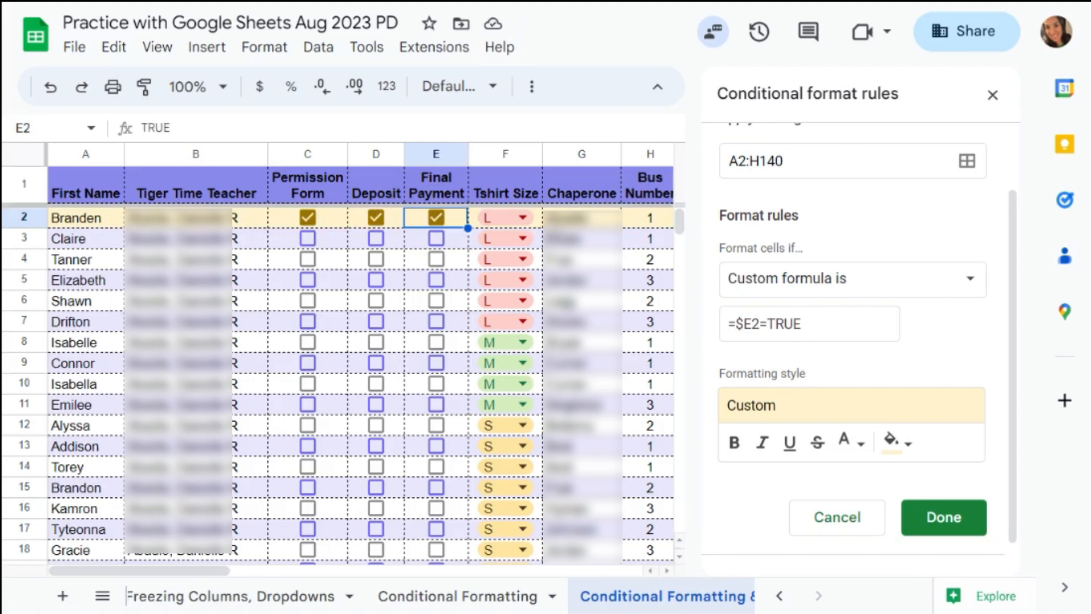
click(940, 520)
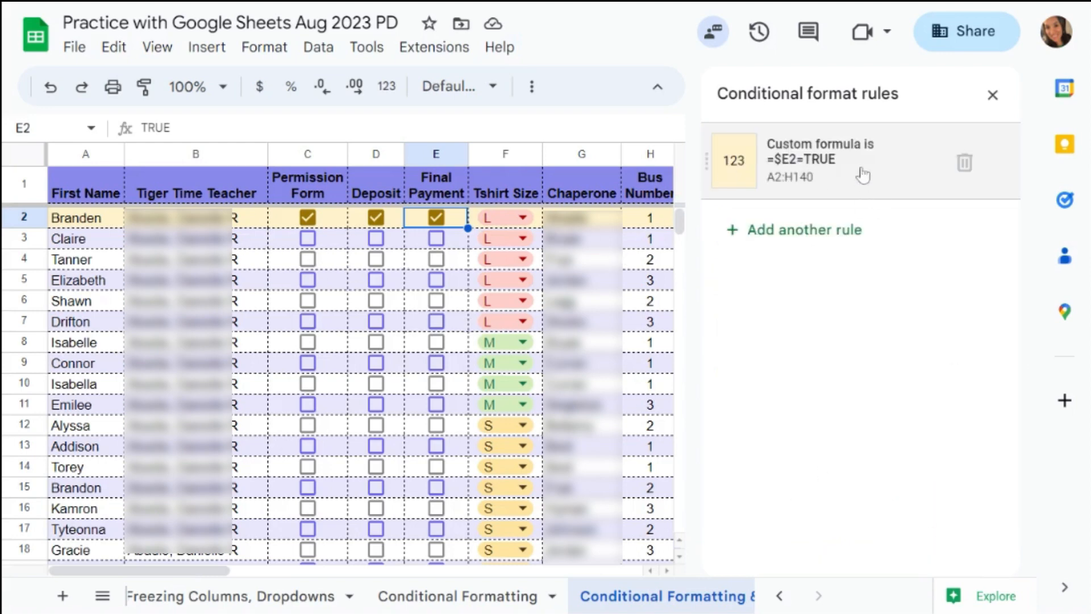
Test the saved rule by ticking and unticking the Final Payment checkboxes in rows 3 and 5.
click(436, 239)
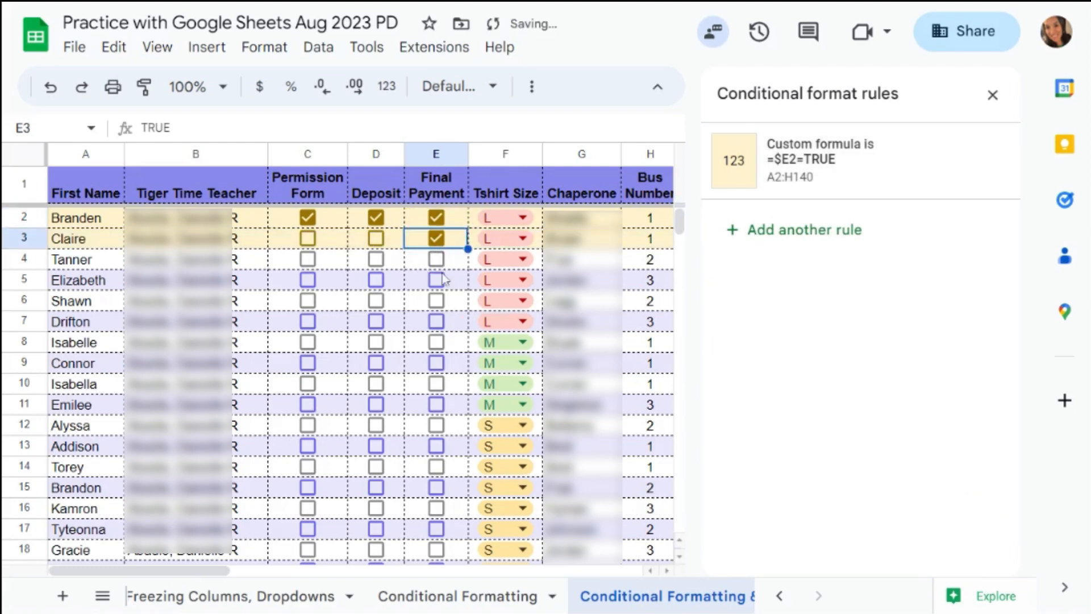
click(434, 280)
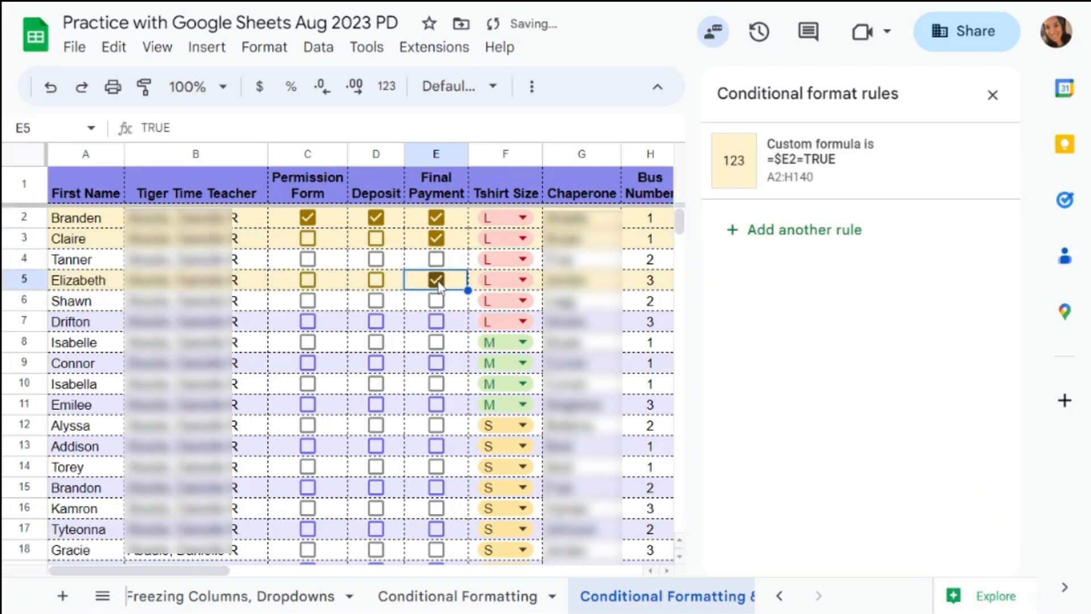
click(435, 279)
click(440, 239)
Untick the Final Payment, Deposit and Permission Form checkboxes in row 2.
click(436, 217)
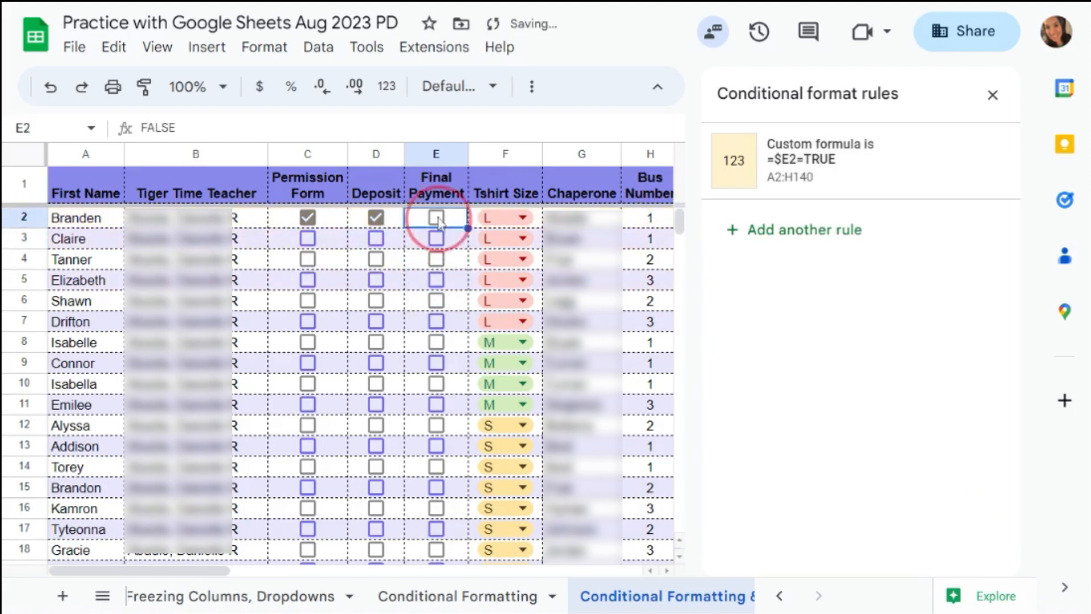
click(376, 217)
click(321, 220)
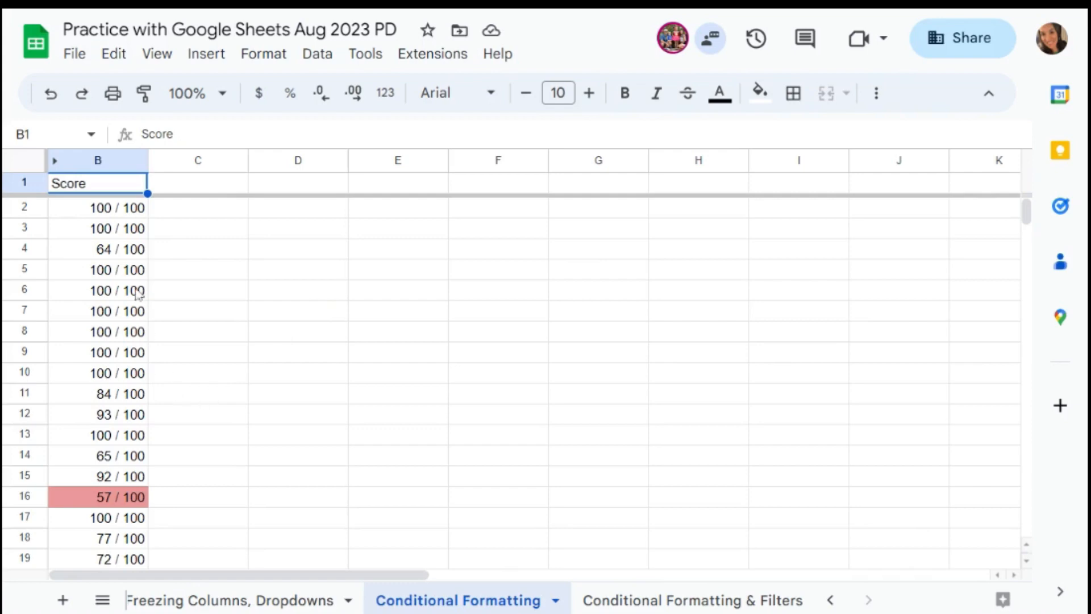
Create a filter on the Score column of the Conditional Formatting sheet and open its filter options.
click(318, 56)
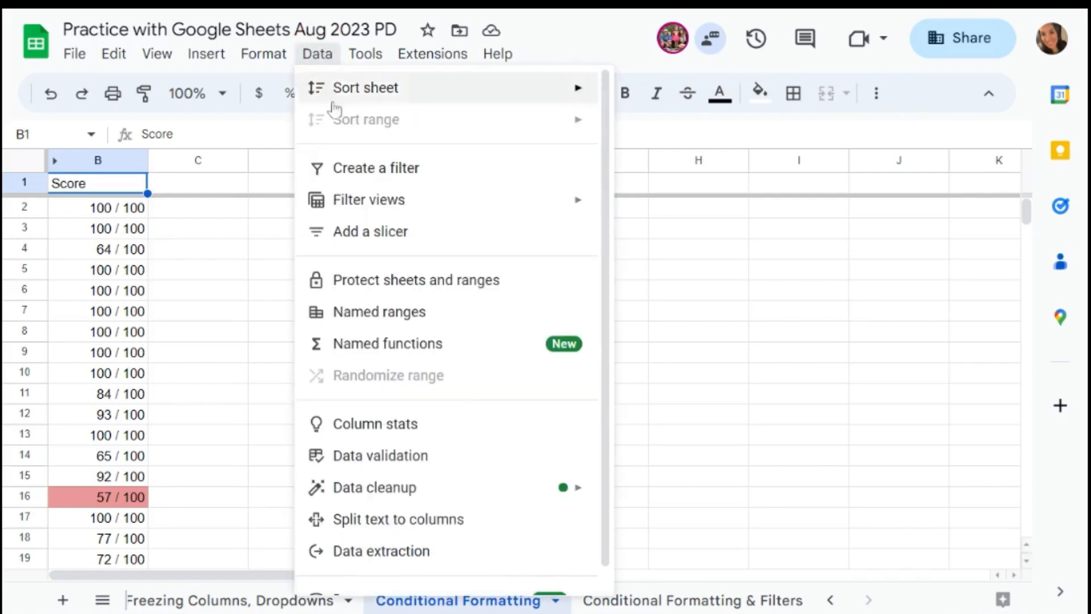
click(362, 181)
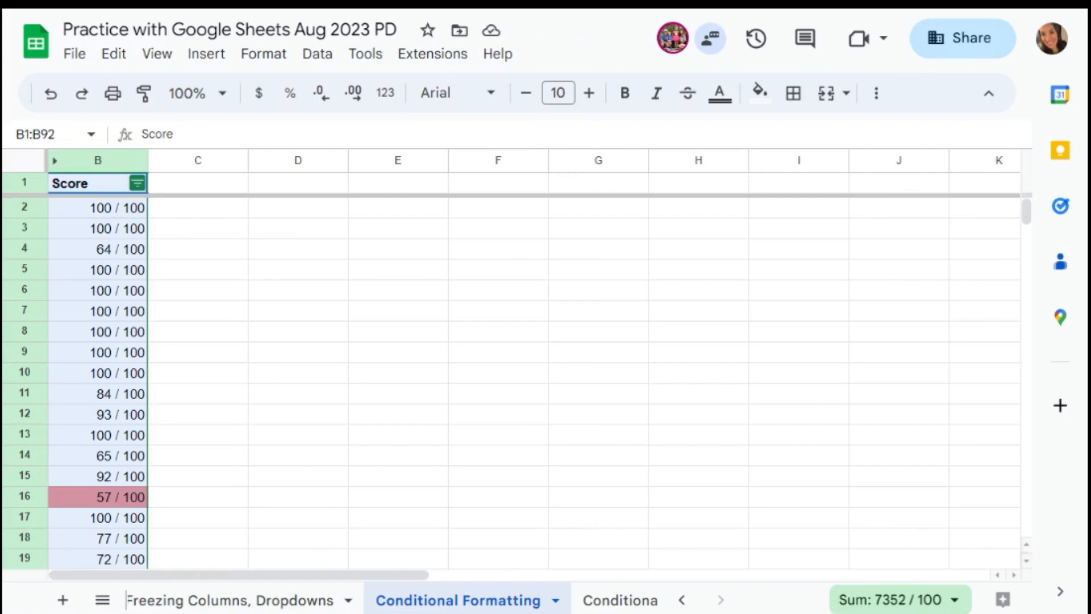
click(138, 184)
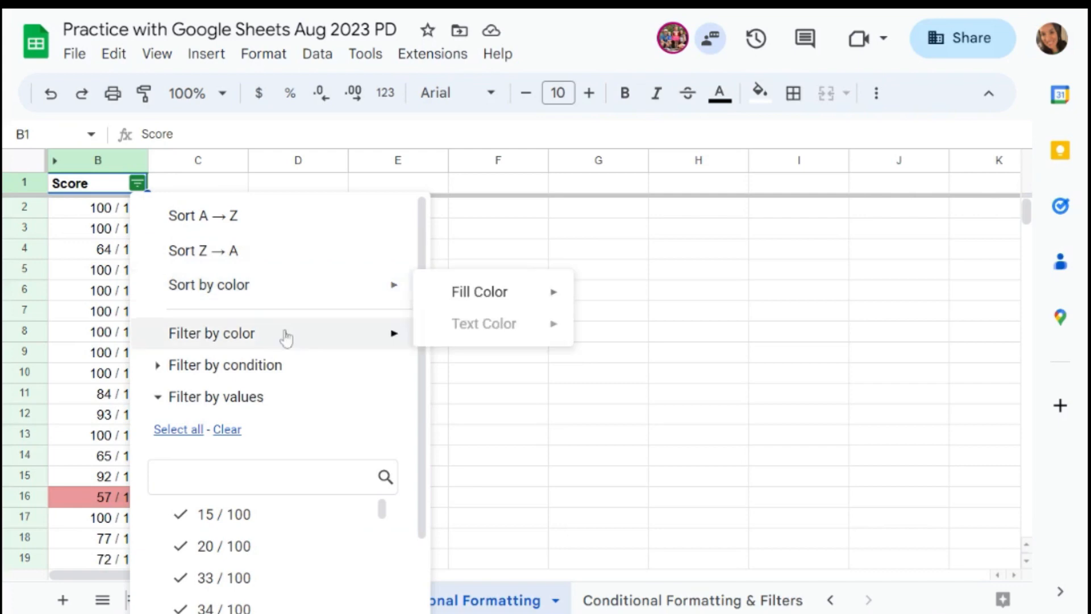
mouse_move(248, 335)
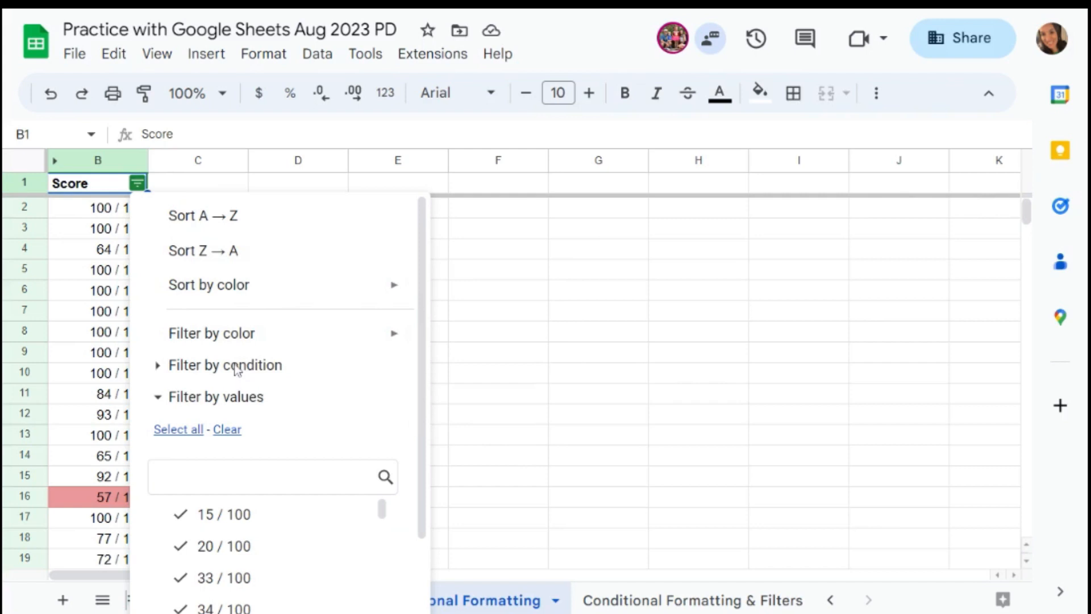
Filter the Score column by condition to show only scores greater than or equal to 90.
click(237, 370)
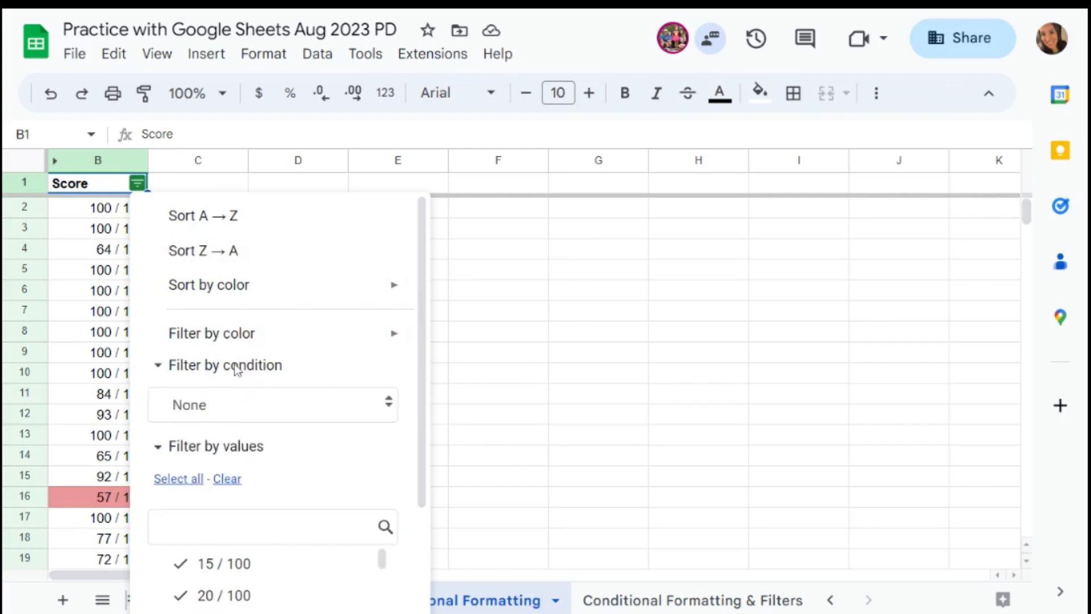
click(238, 413)
scroll(282, 448, down, 5)
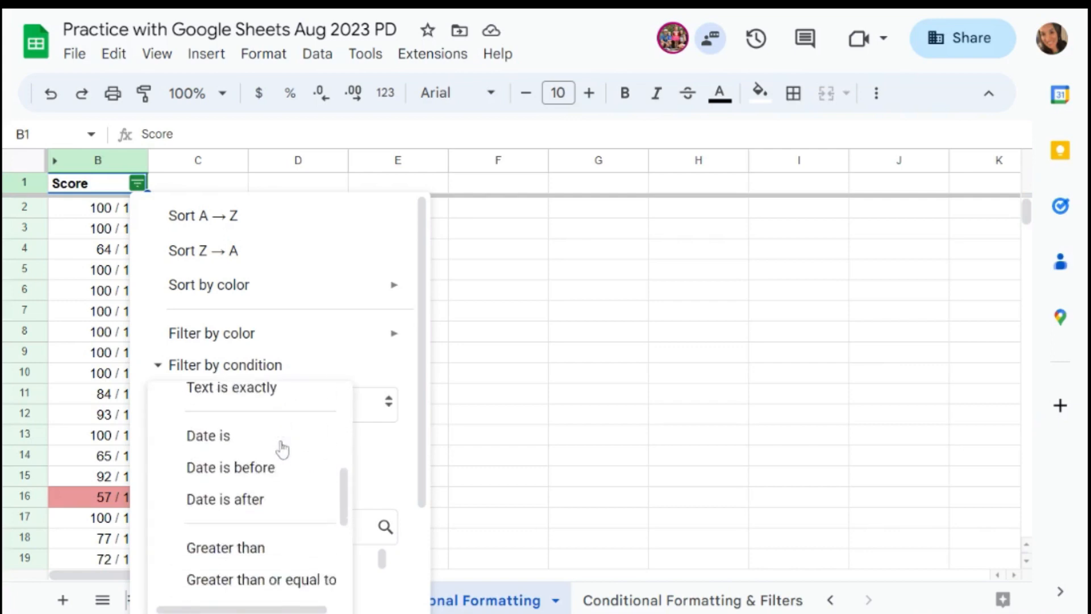
scroll(283, 448, down, 4)
scroll(309, 492, up, 3)
click(294, 542)
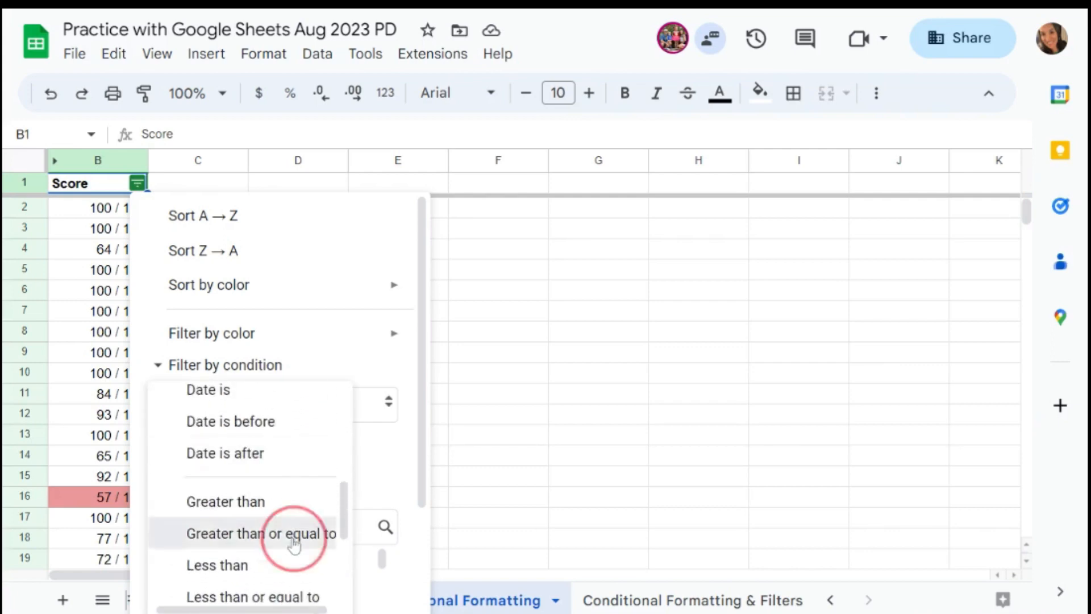
click(258, 446)
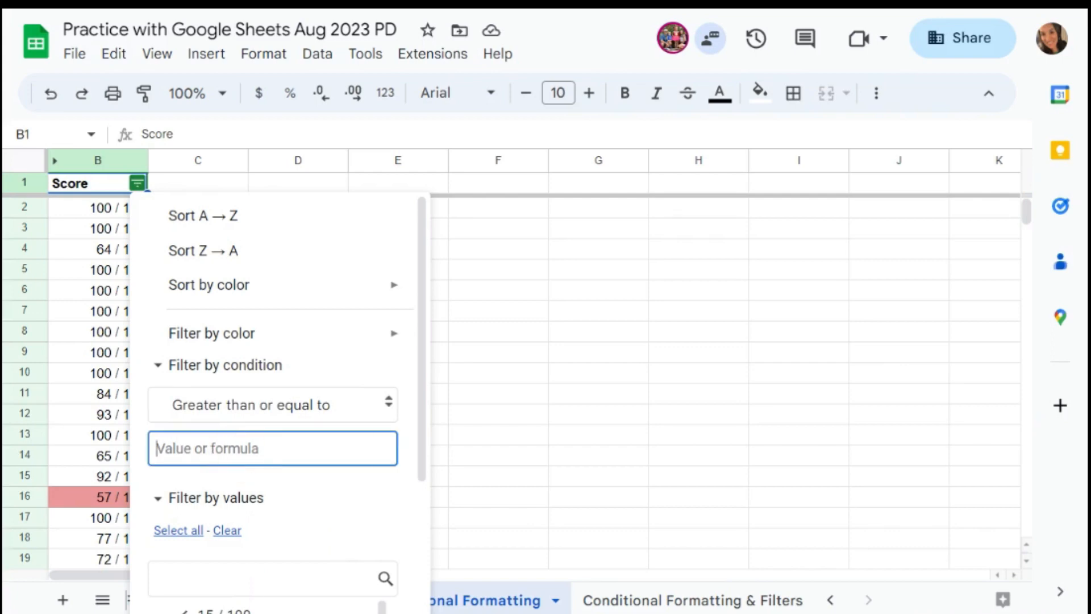
text(90)
scroll(278, 398, down, 3)
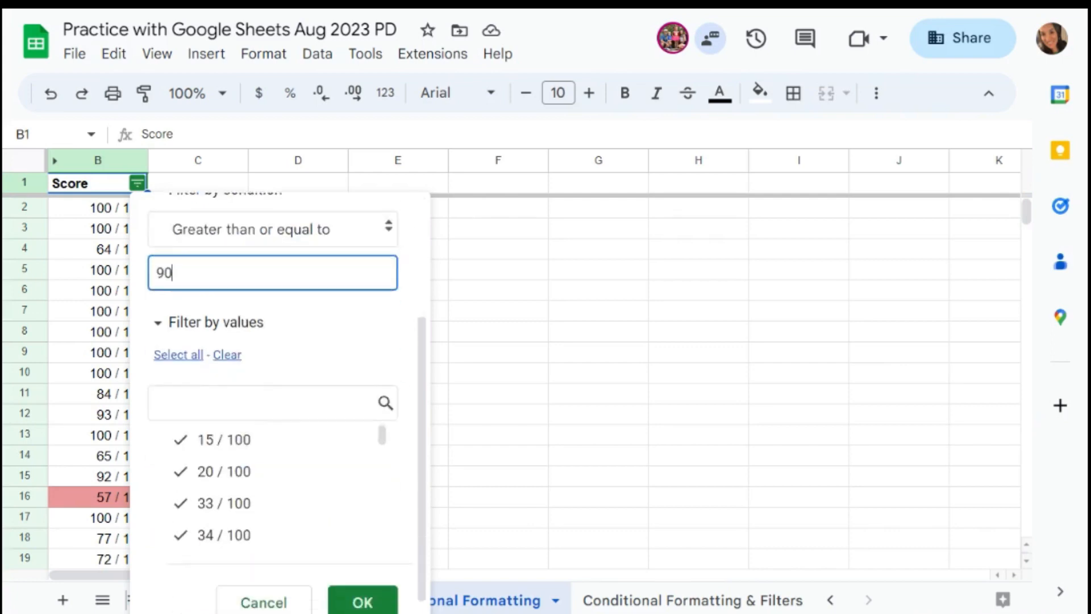
click(363, 585)
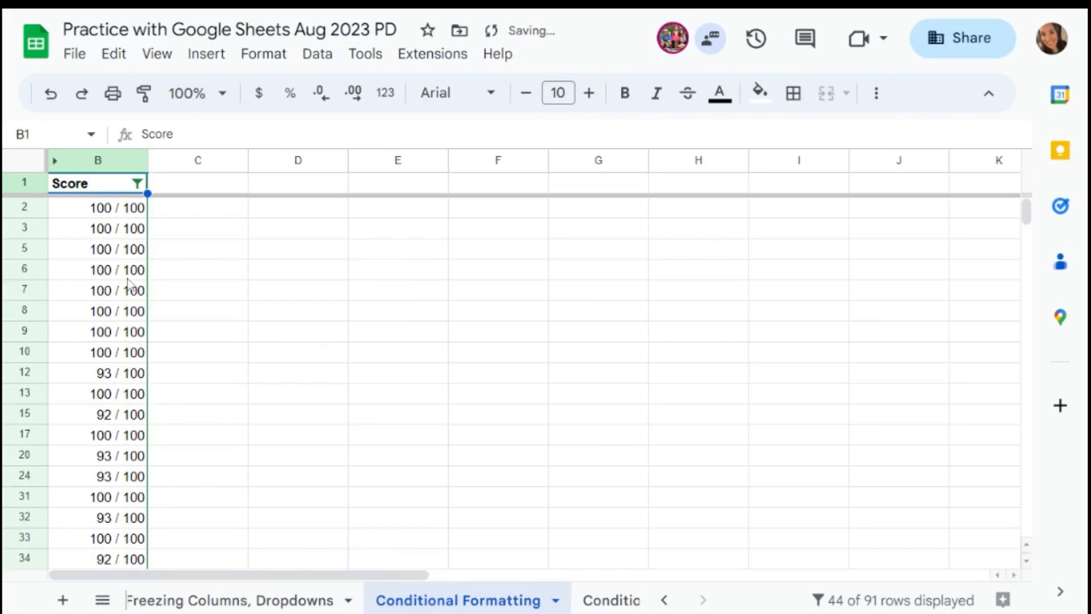
Look through the filtered scores and remove the filter from the Score column.
scroll(128, 281, down, 4)
scroll(128, 283, down, 6)
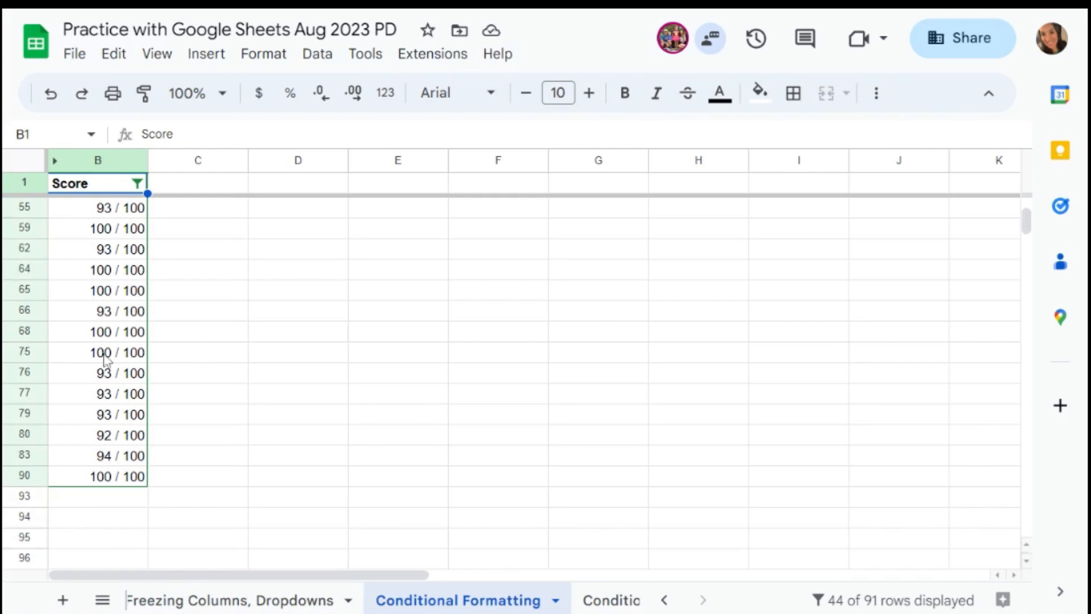
scroll(151, 426, up, 7)
scroll(163, 398, up, 2)
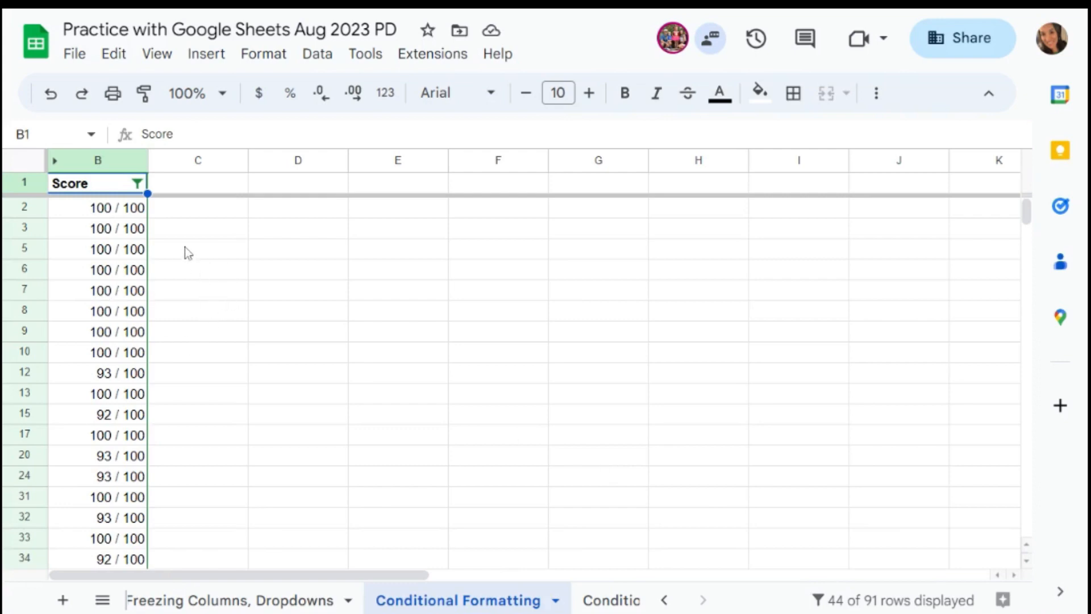
click(309, 63)
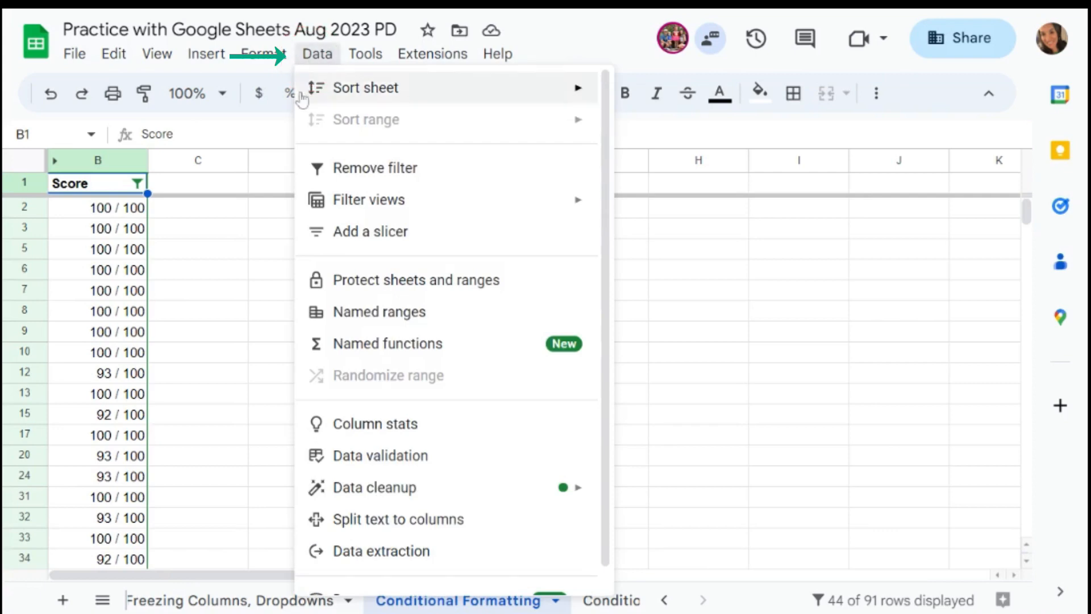
click(328, 171)
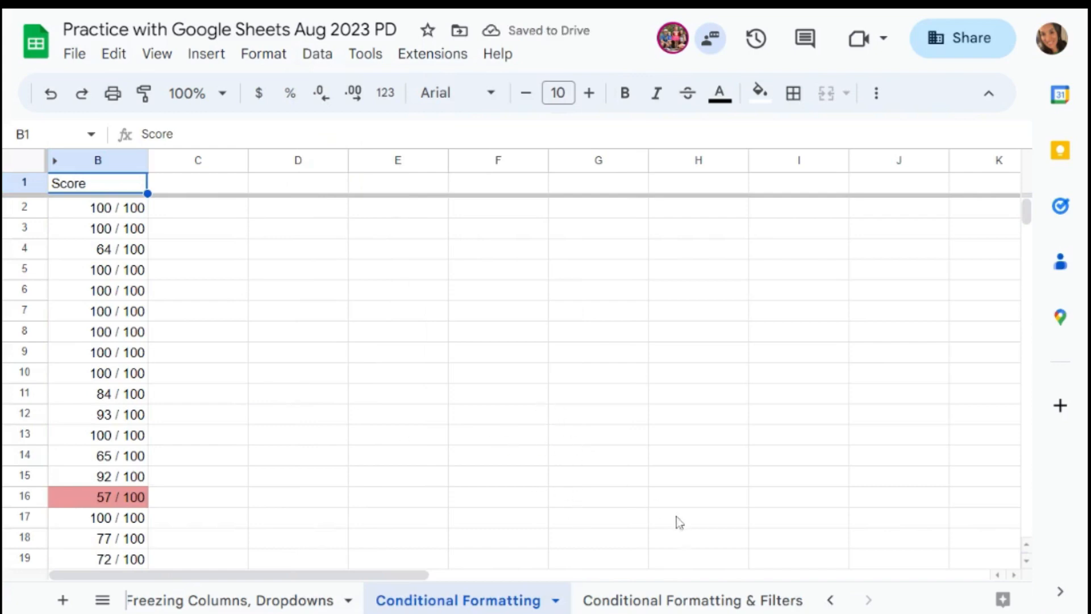
Create a filter for the roster table on the Conditional Formatting & Filters sheet, starting from the Tshirt Size header.
click(679, 602)
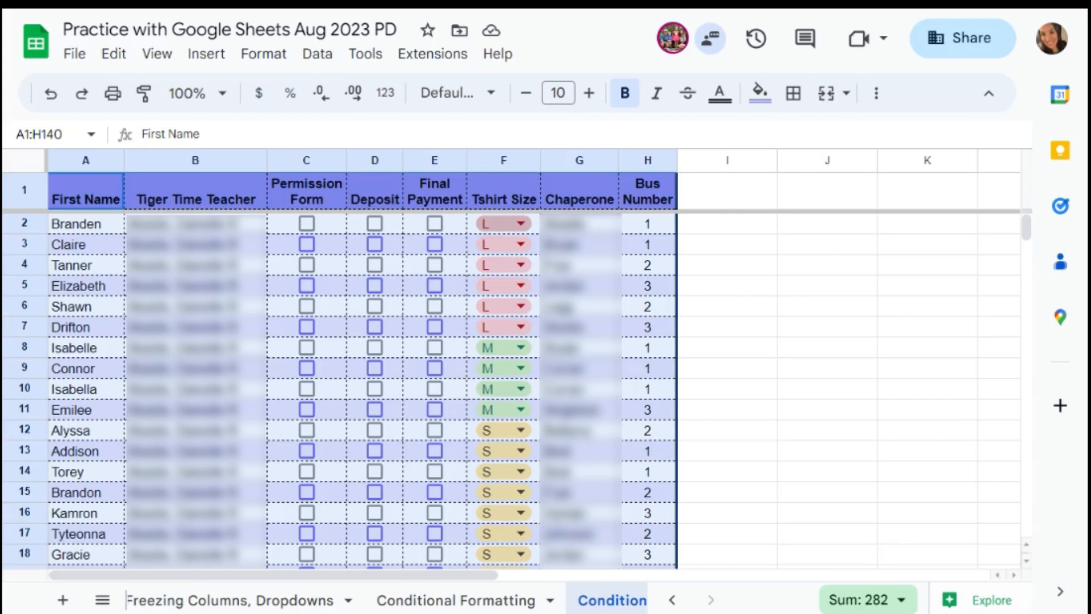
click(509, 196)
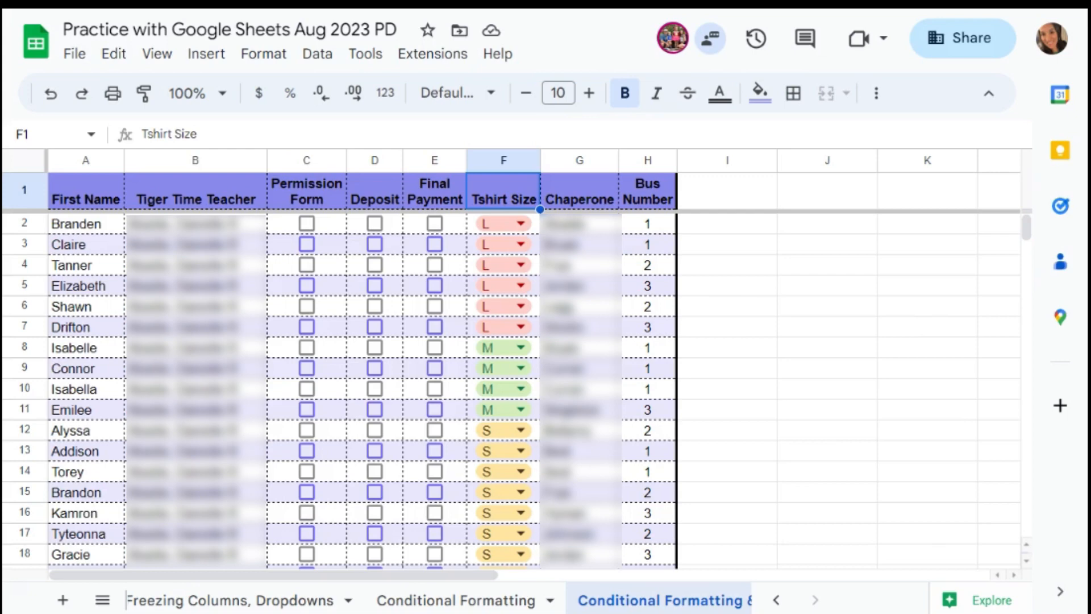
click(317, 54)
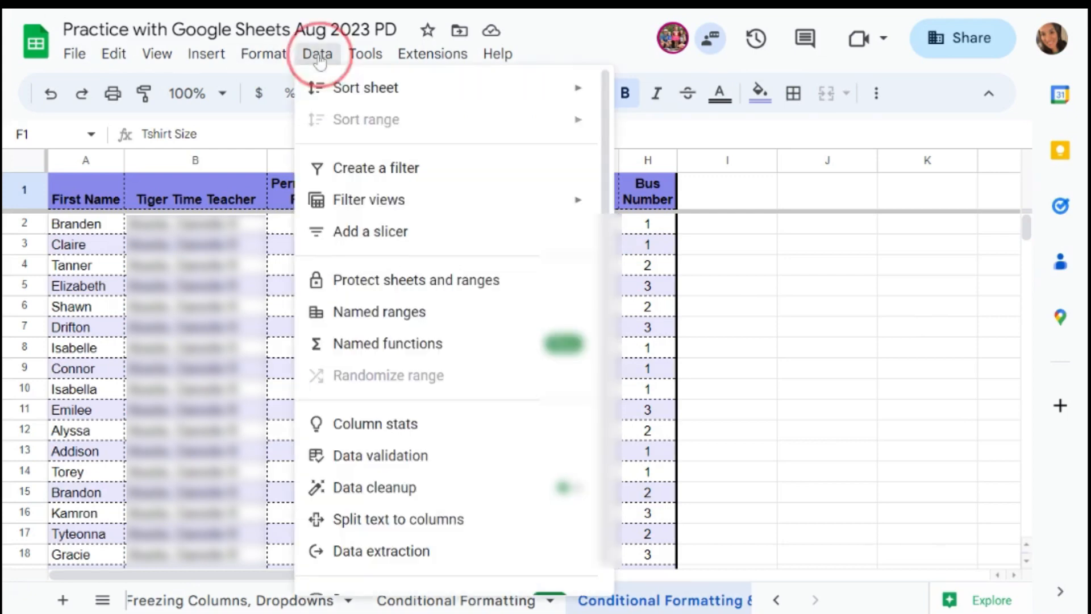
click(357, 168)
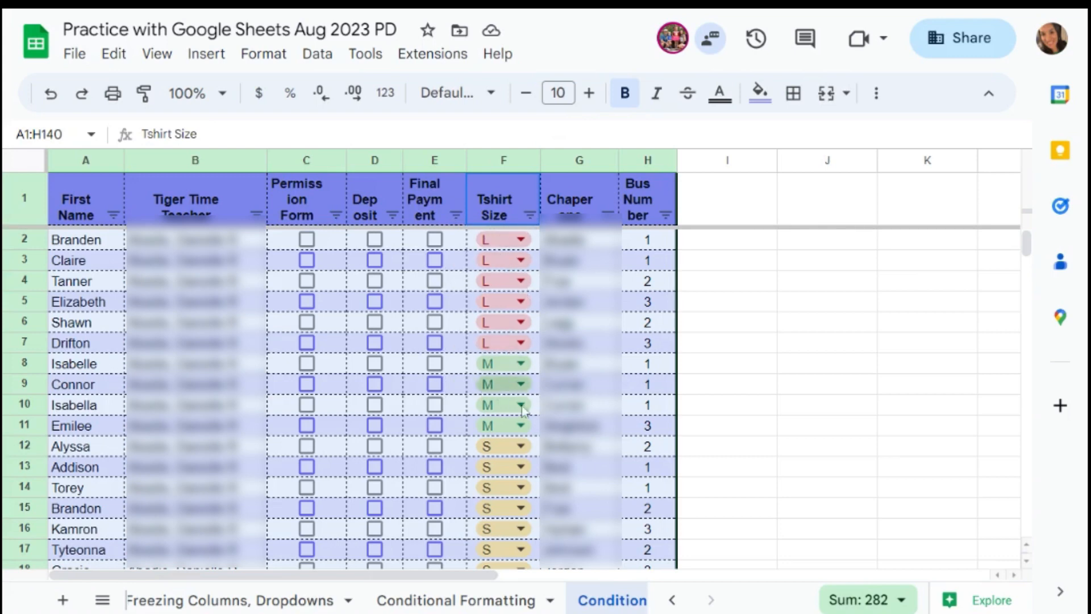
Filter the Tshirt Size column by values to show only size L and look through the filtered roster rows.
click(529, 216)
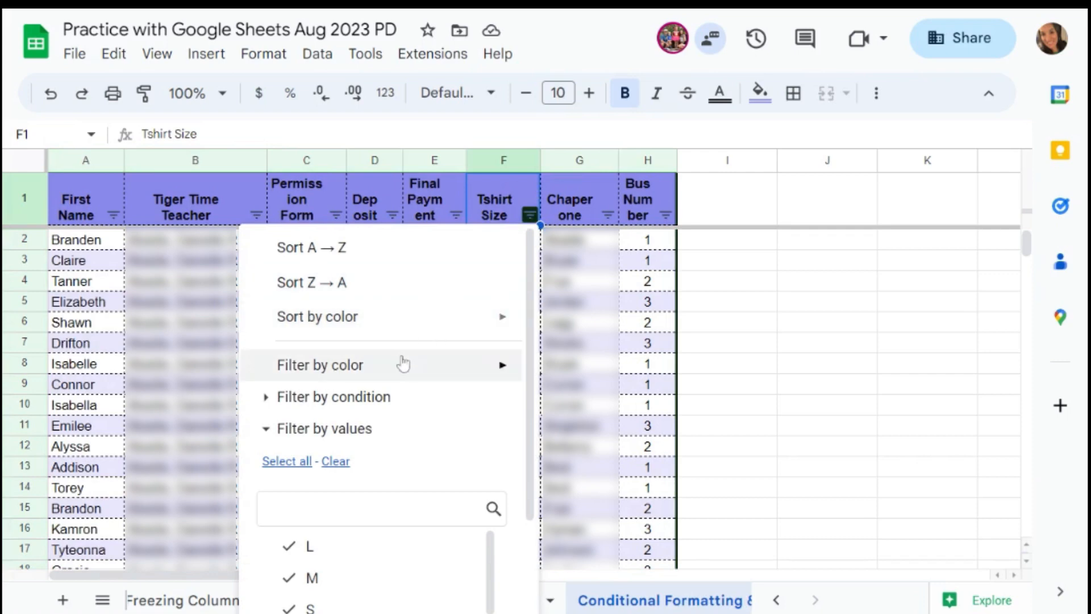
scroll(364, 364, down, 2)
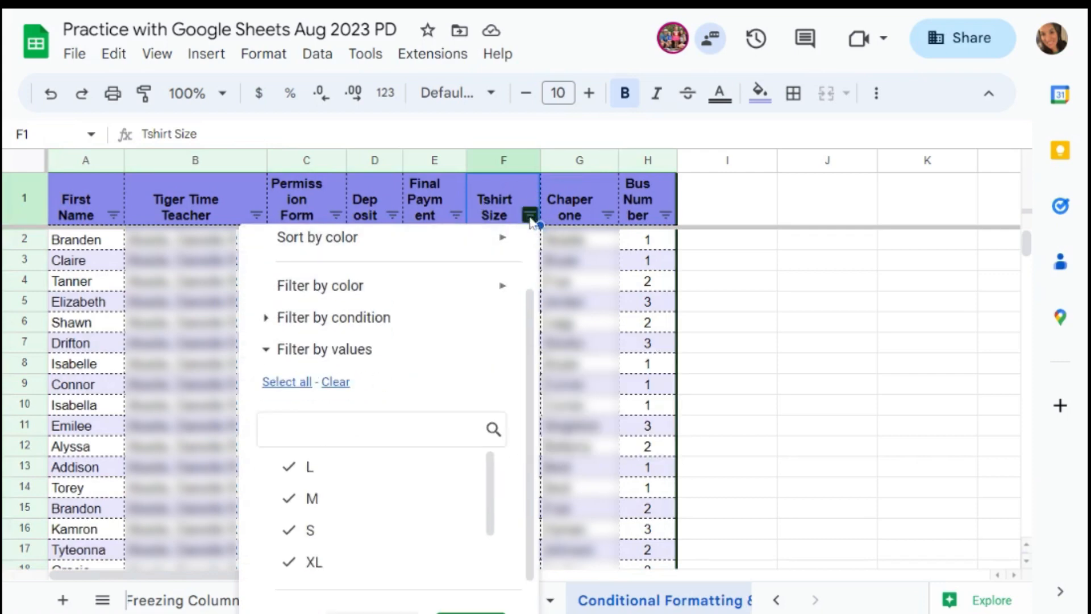
scroll(343, 378, down, 1)
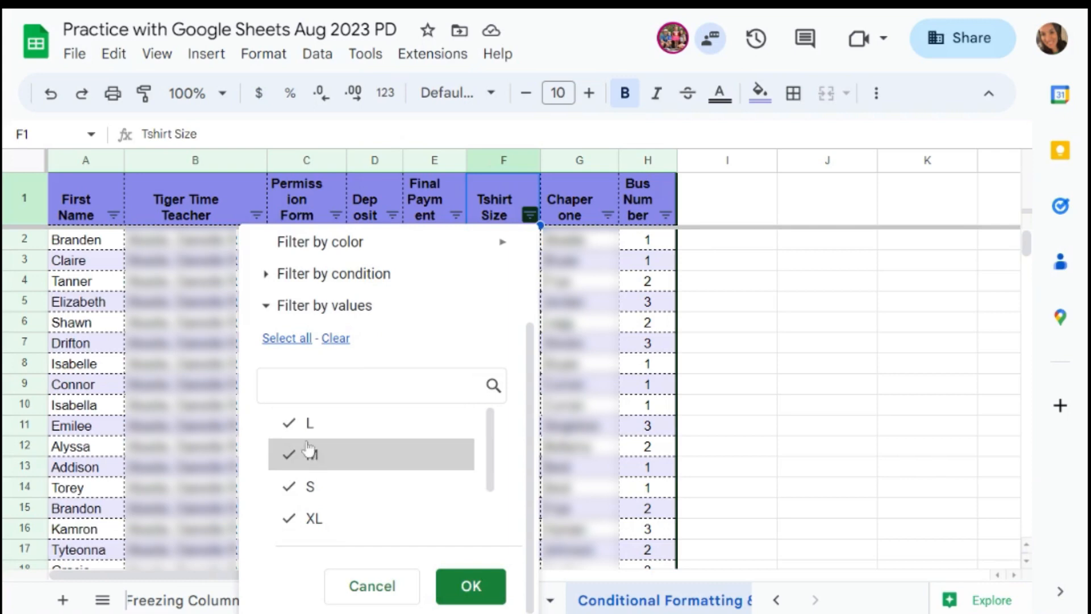
click(334, 340)
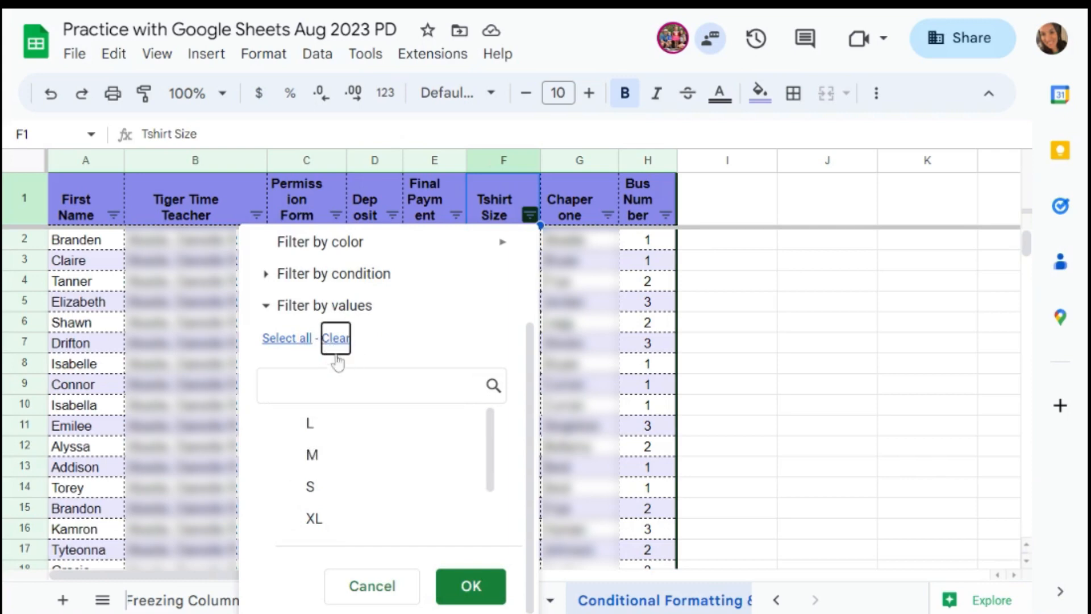
click(316, 431)
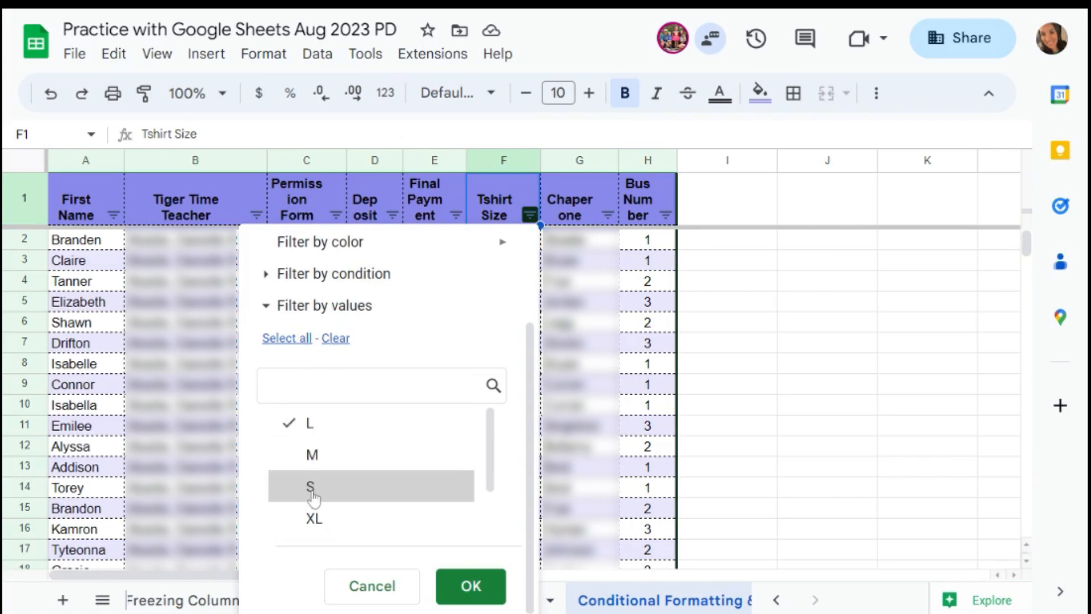
click(472, 587)
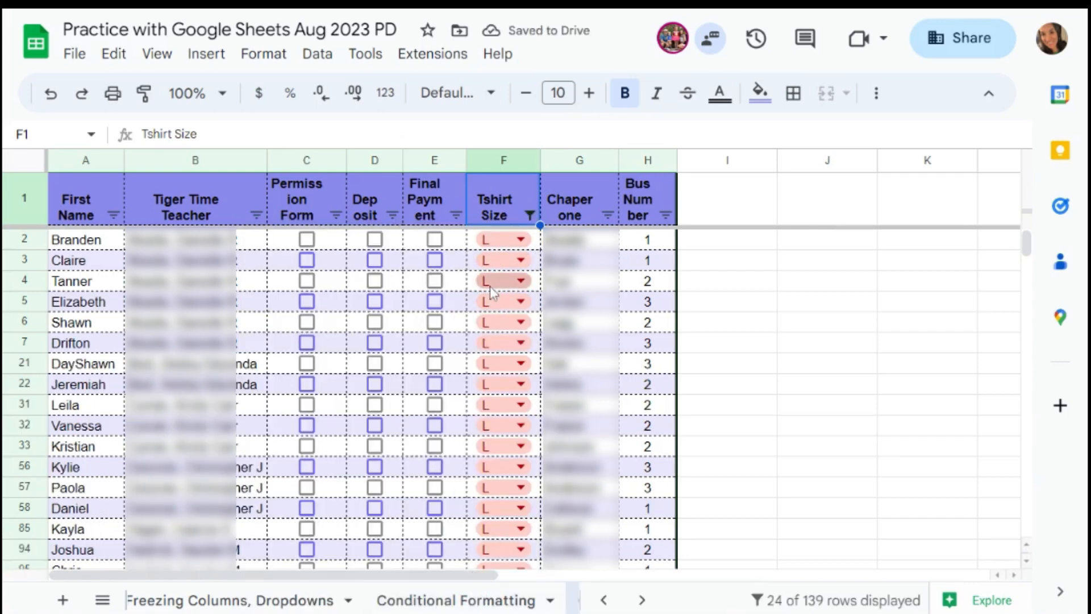
scroll(677, 436, down, 5)
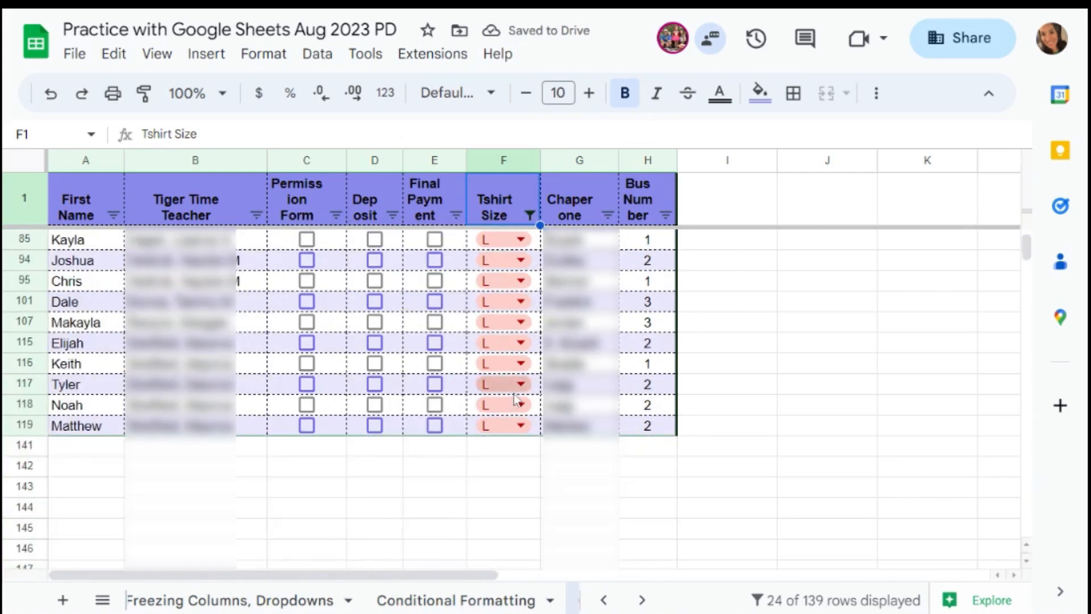
scroll(521, 363, up, 5)
scroll(520, 364, down, 5)
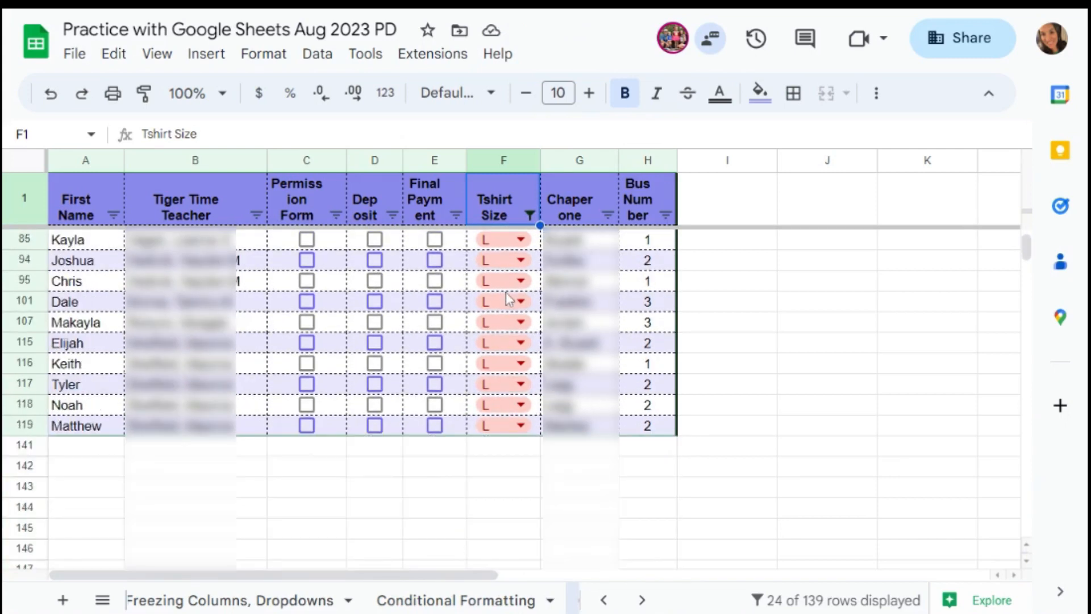
scroll(520, 364, up, 5)
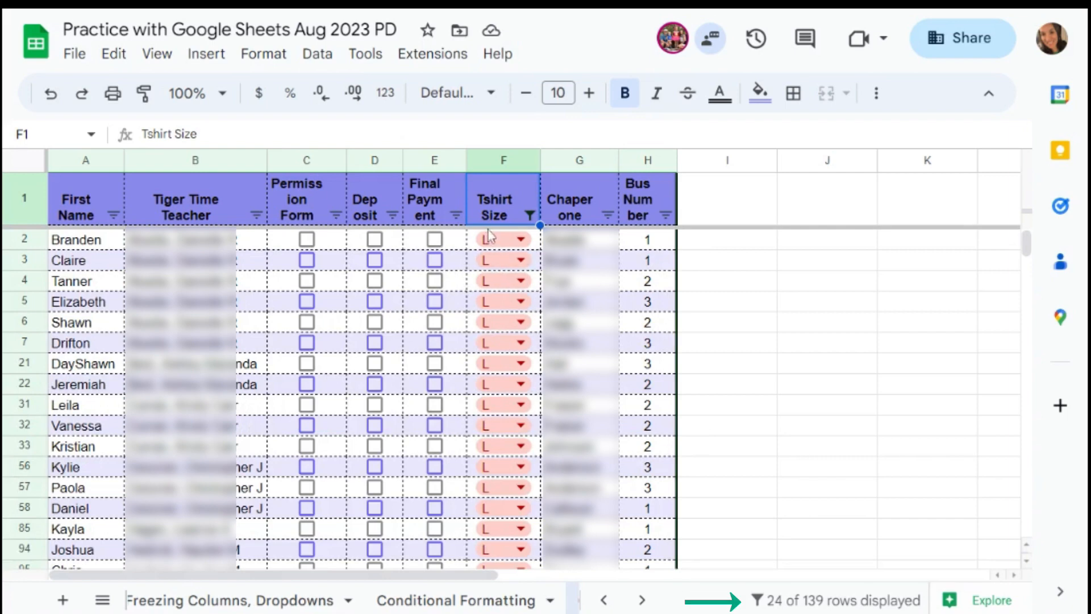
Change the Tshirt Size column's filter by values to show only size S.
click(529, 215)
scroll(386, 401, down, 3)
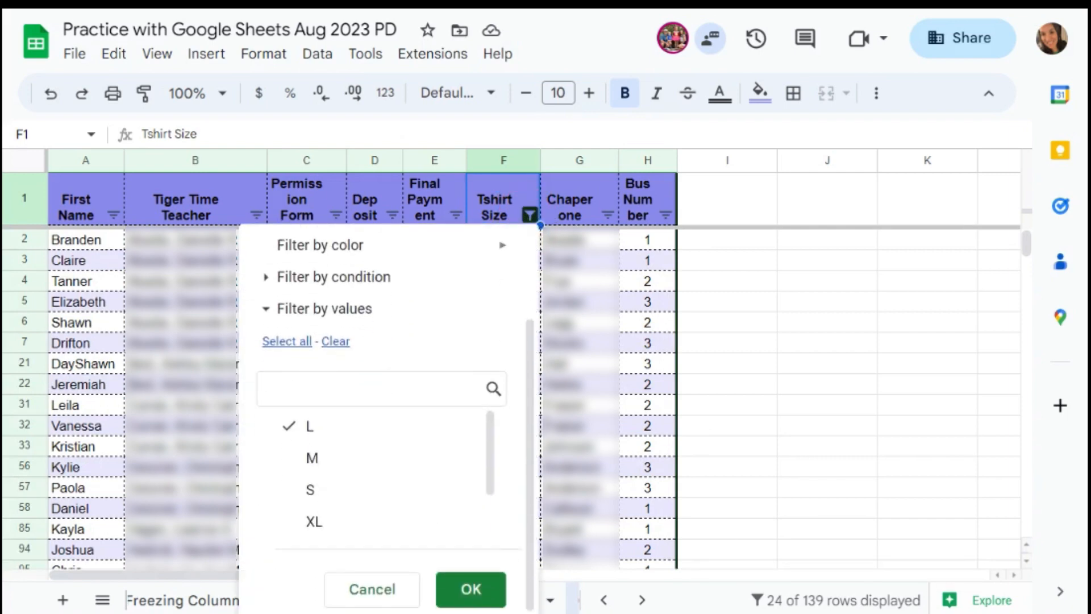
click(287, 337)
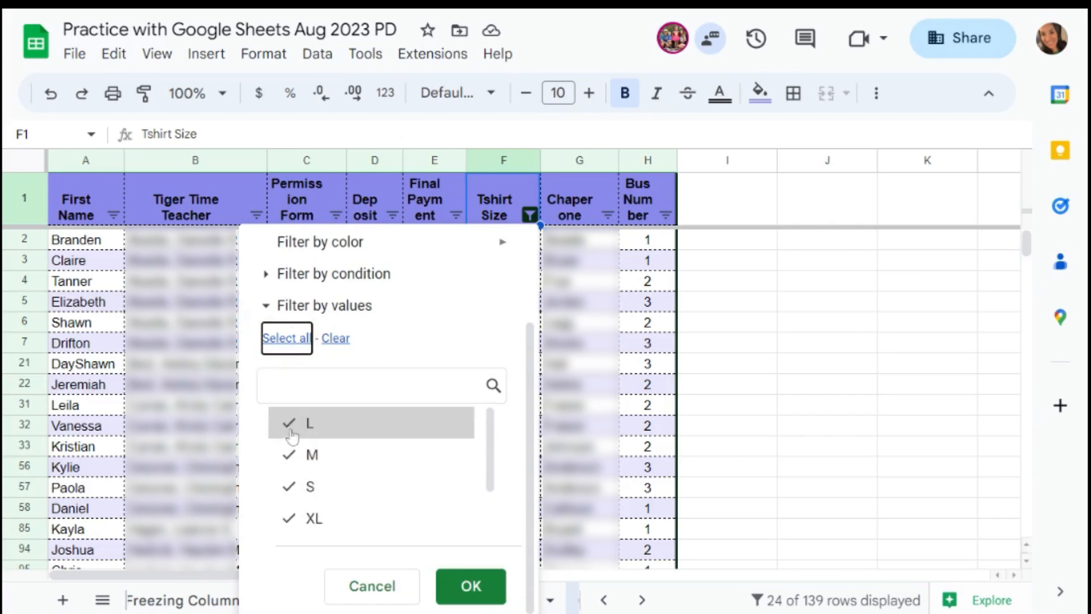
click(336, 338)
click(326, 498)
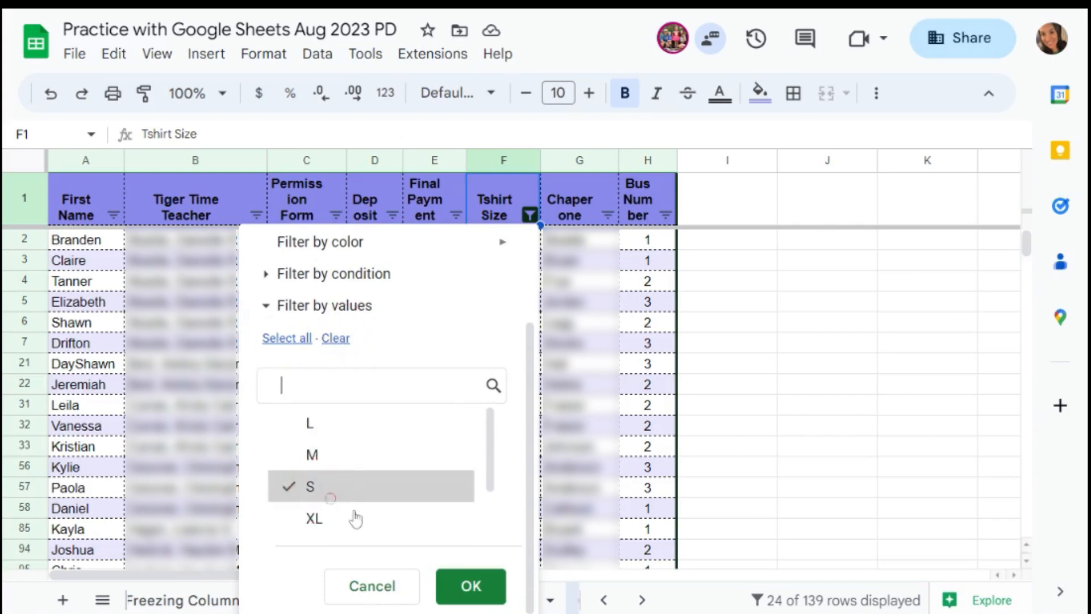
click(470, 586)
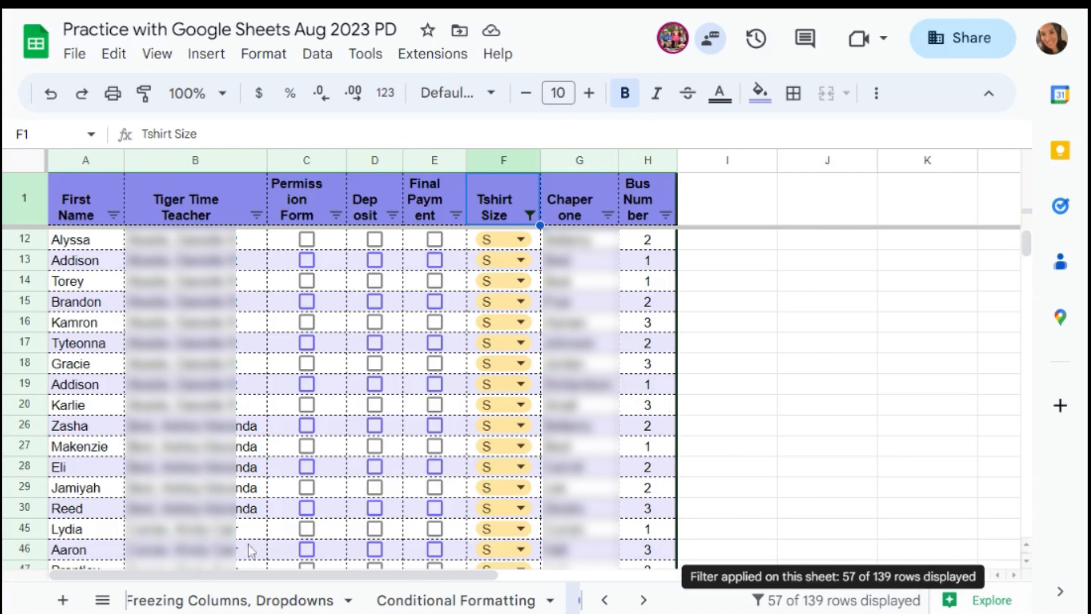
Reselect all values in the Tshirt Size column's filter to show every size in the roster.
click(530, 215)
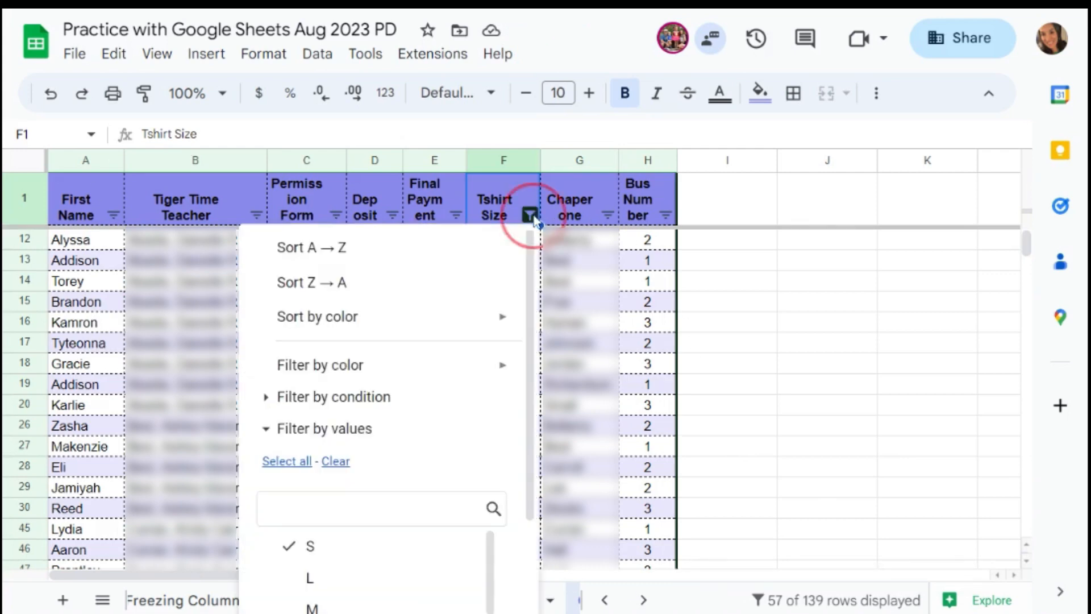
scroll(356, 432, down, 2)
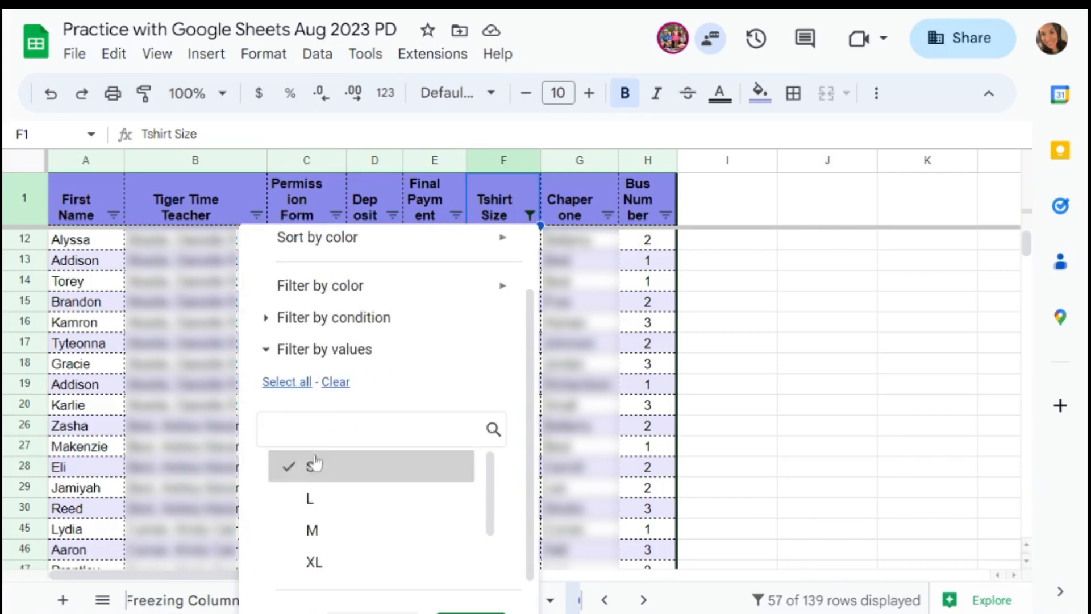
click(286, 382)
scroll(341, 398, down, 1)
click(469, 587)
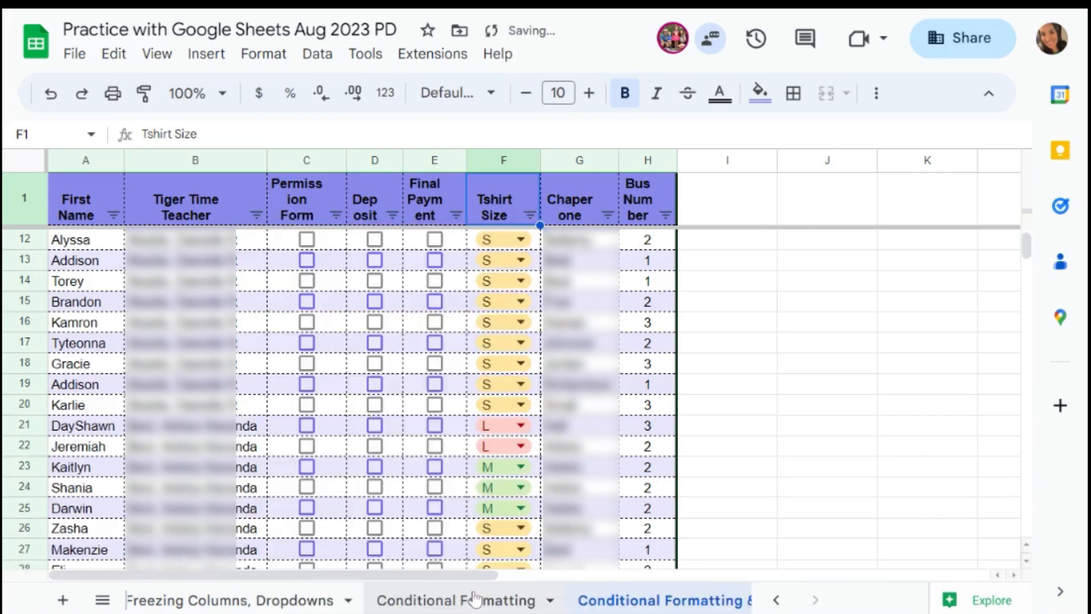
Filter the Bus Number column by values to show only bus 3 and look through the filtered roster rows.
click(665, 216)
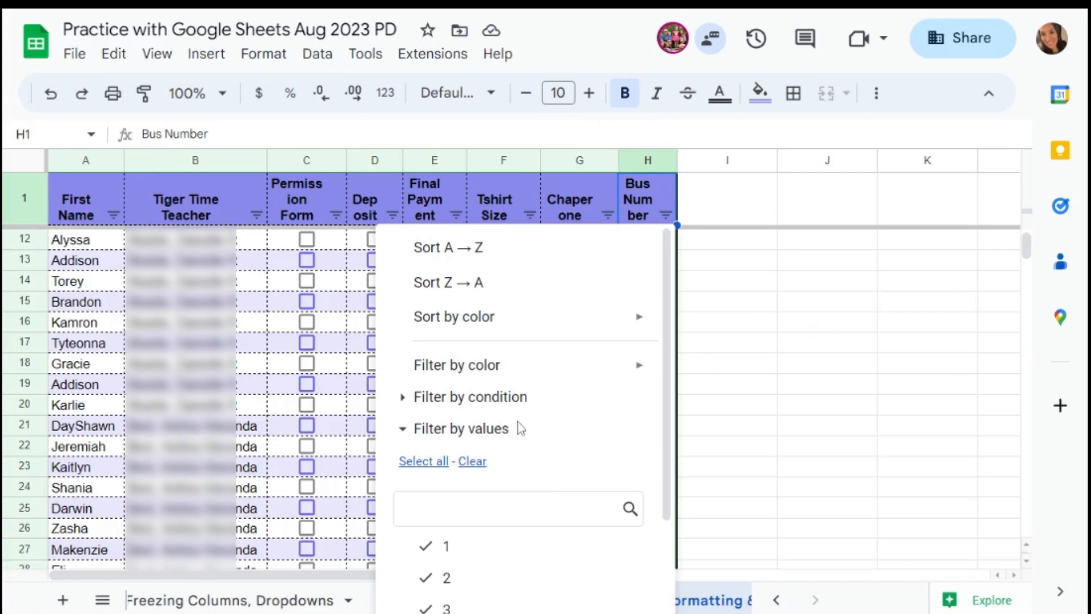
scroll(540, 441, down, 2)
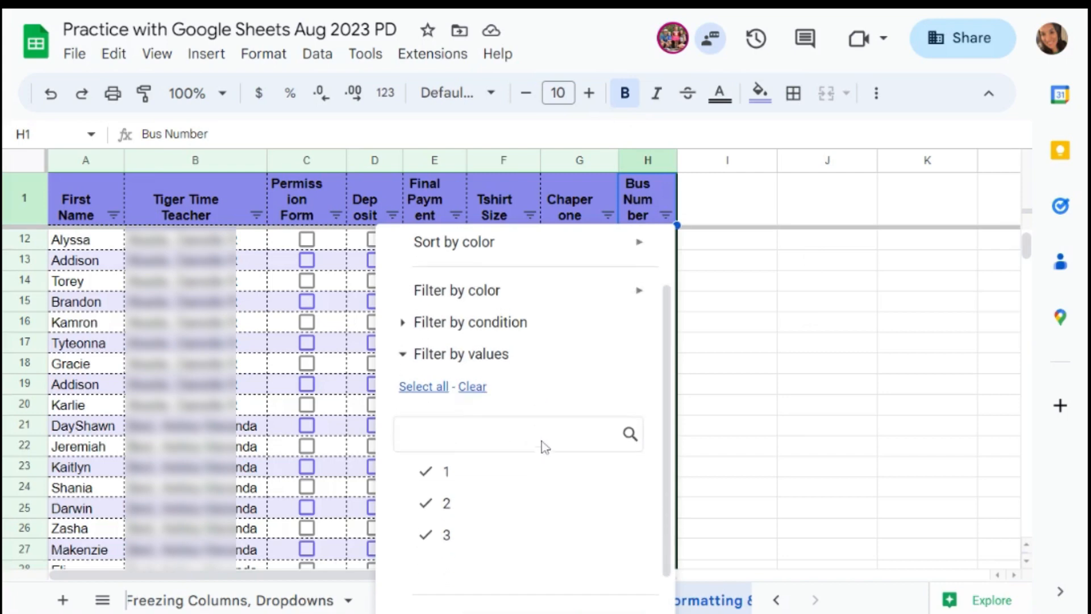
click(446, 477)
click(447, 494)
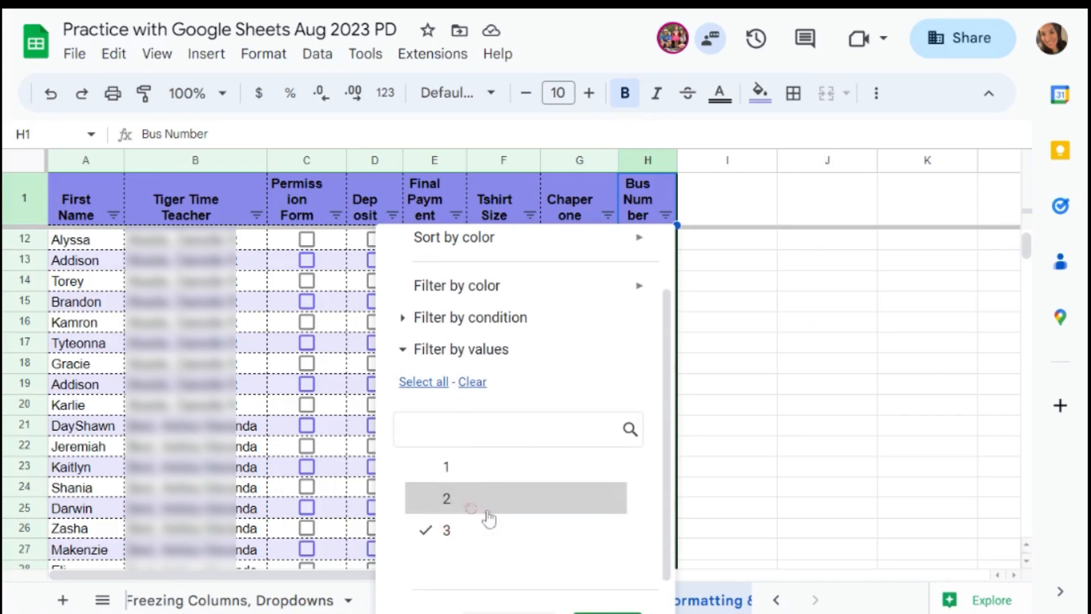
scroll(487, 517, down, 1)
click(610, 581)
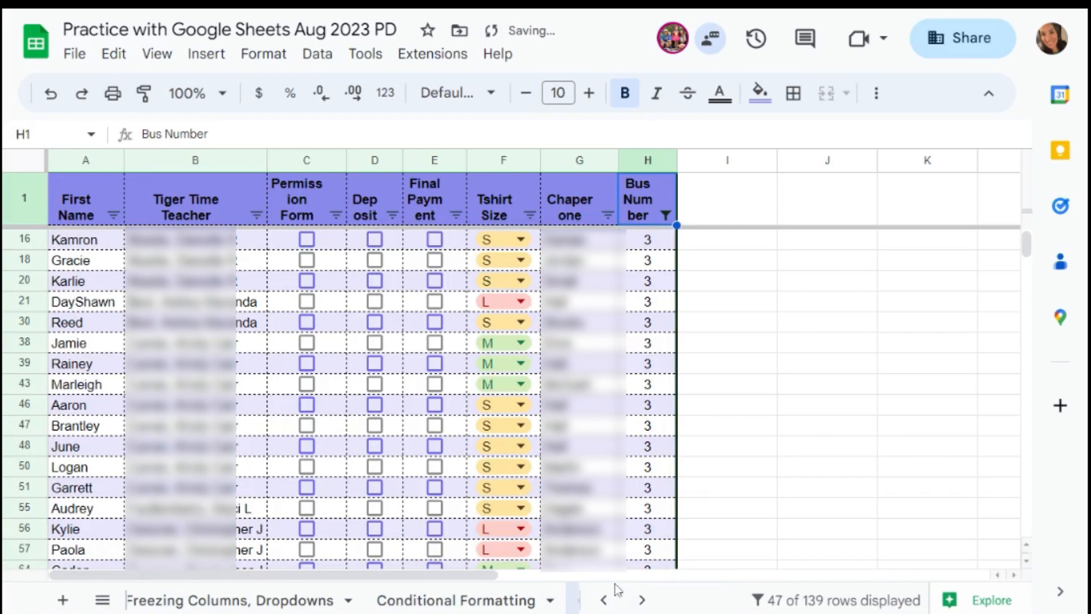
scroll(637, 288, down, 7)
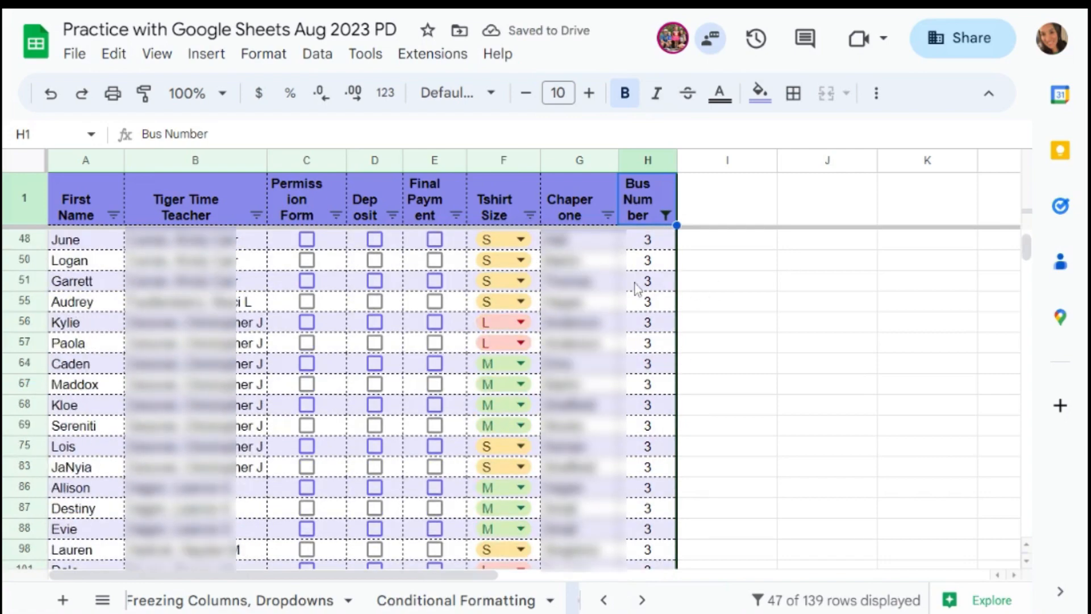
scroll(638, 288, up, 7)
scroll(638, 288, down, 11)
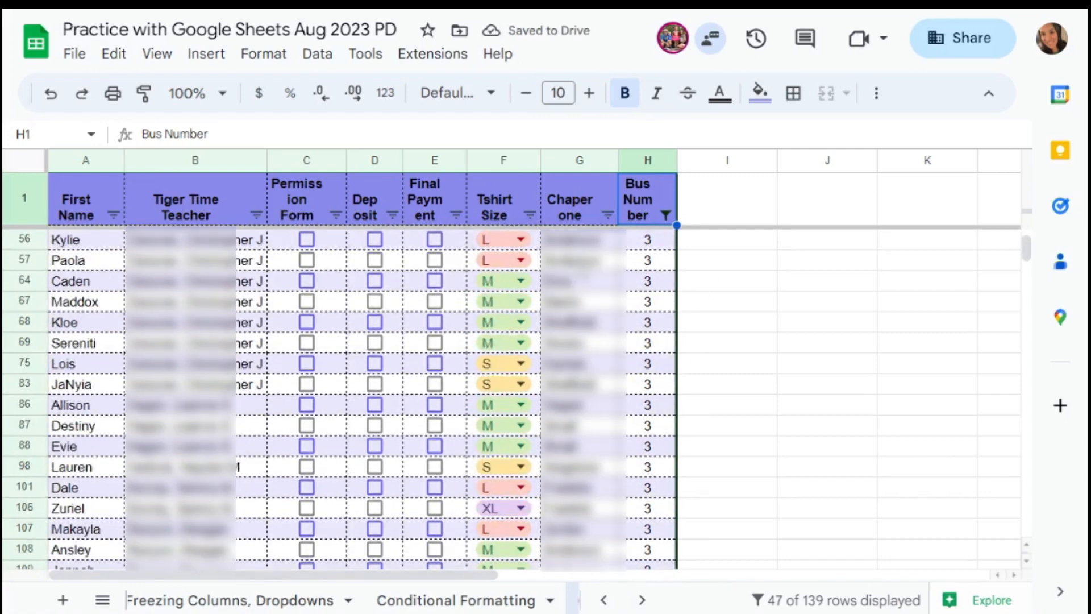
scroll(776, 411, down, 5)
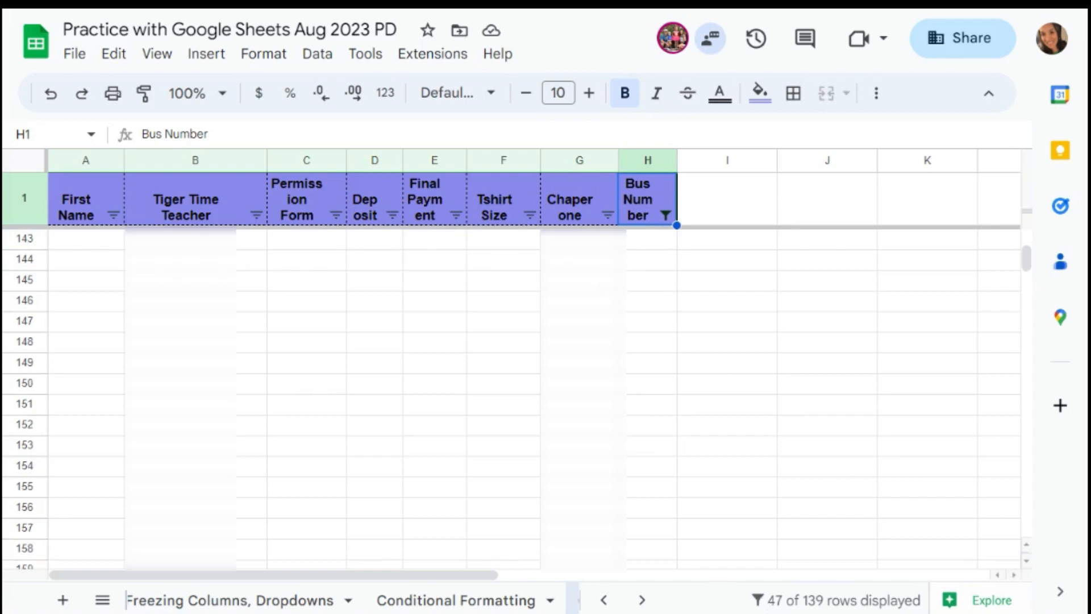
scroll(528, 341, up, 15)
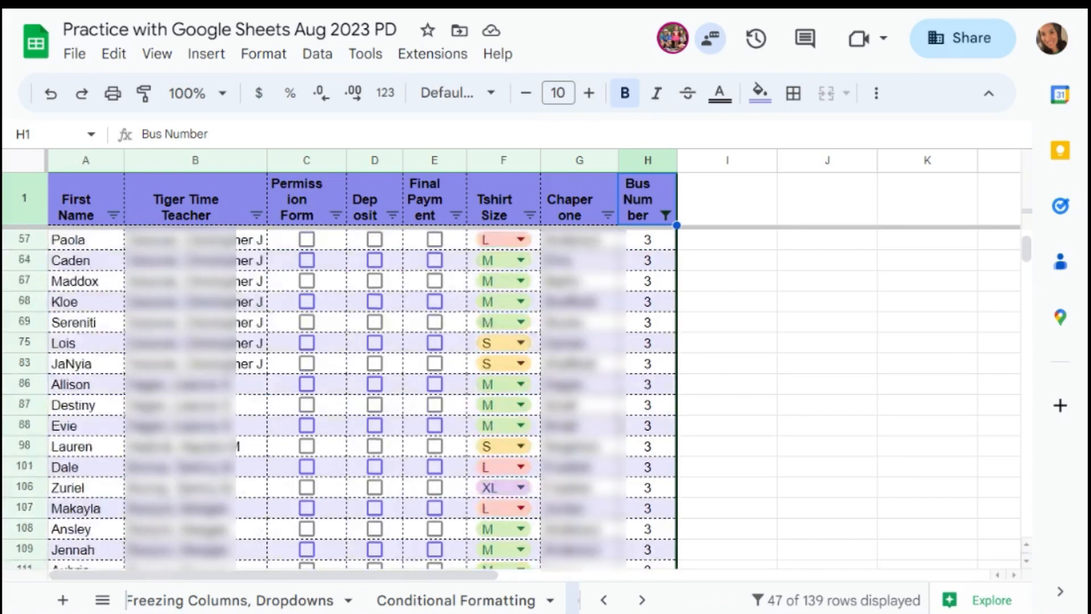
Add a filter by values on the Tshirt Size column to show only size S among the bus 3 rows, and review them.
click(530, 216)
scroll(398, 369, down, 3)
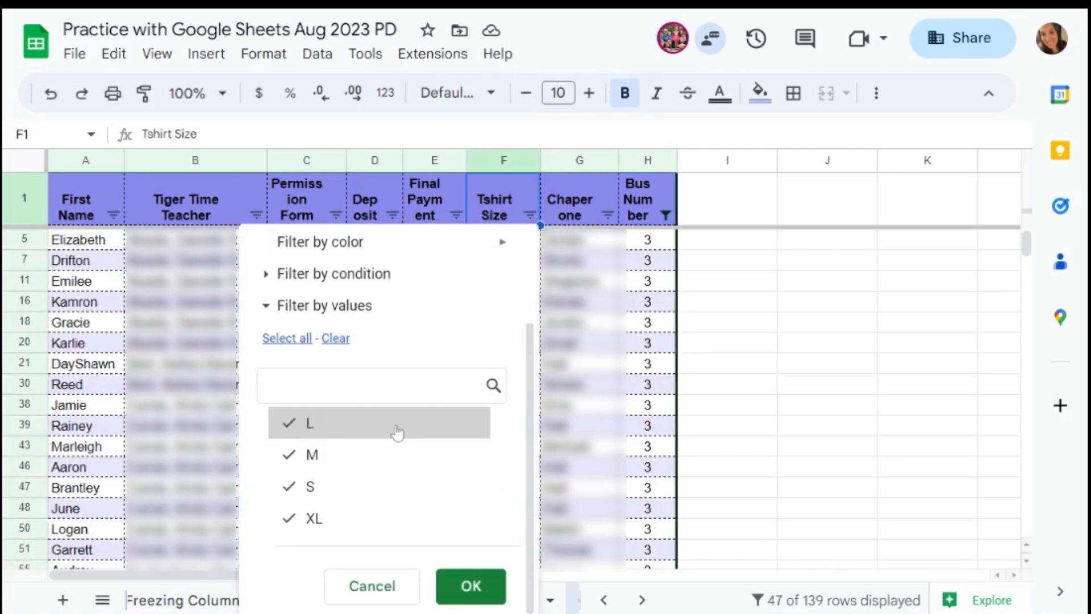
click(373, 440)
click(361, 457)
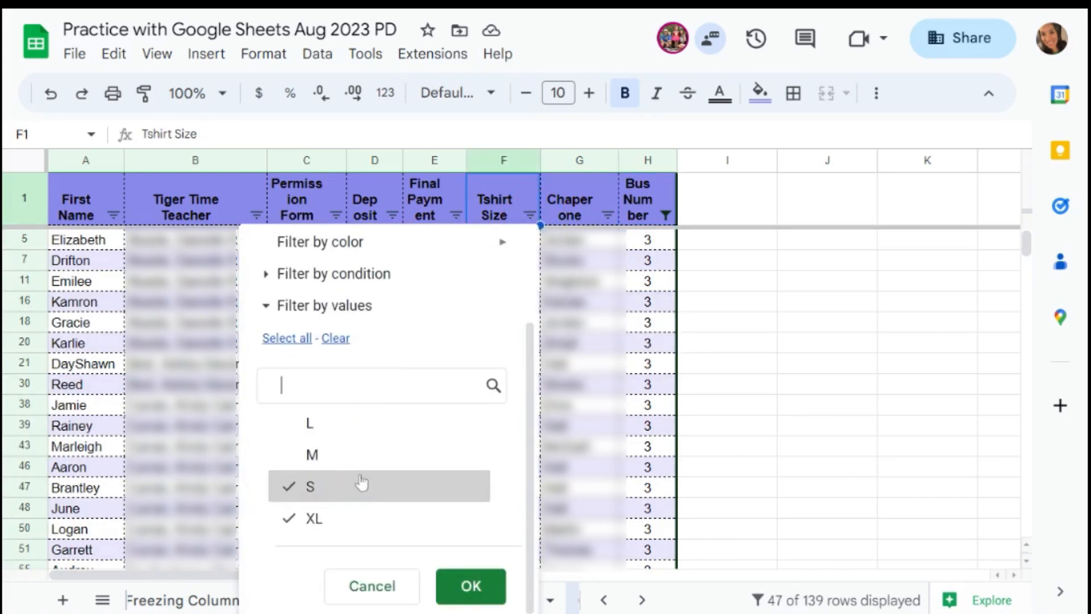
click(367, 519)
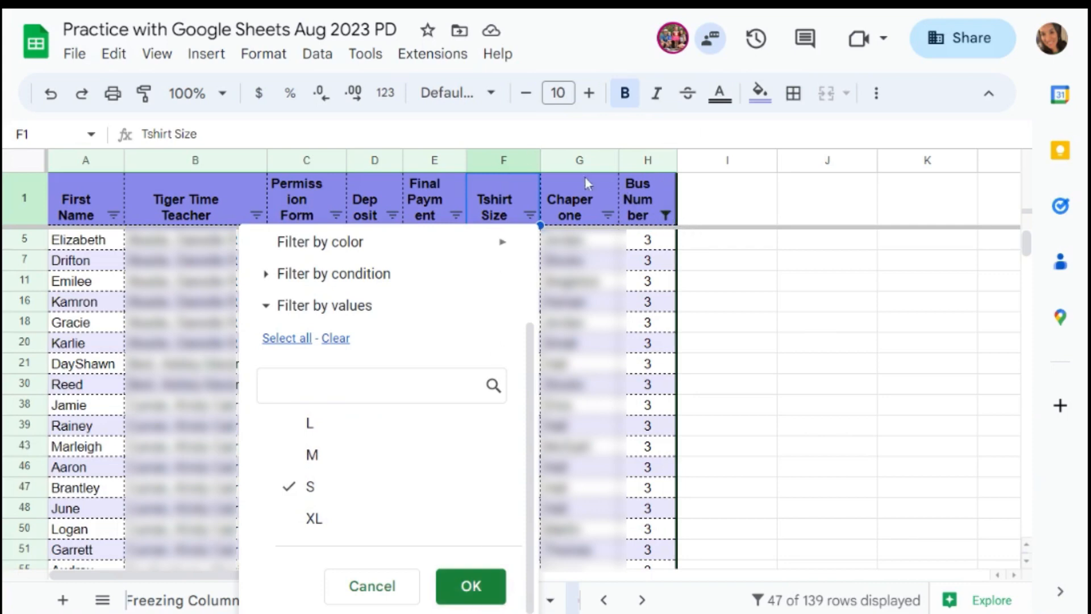
click(477, 582)
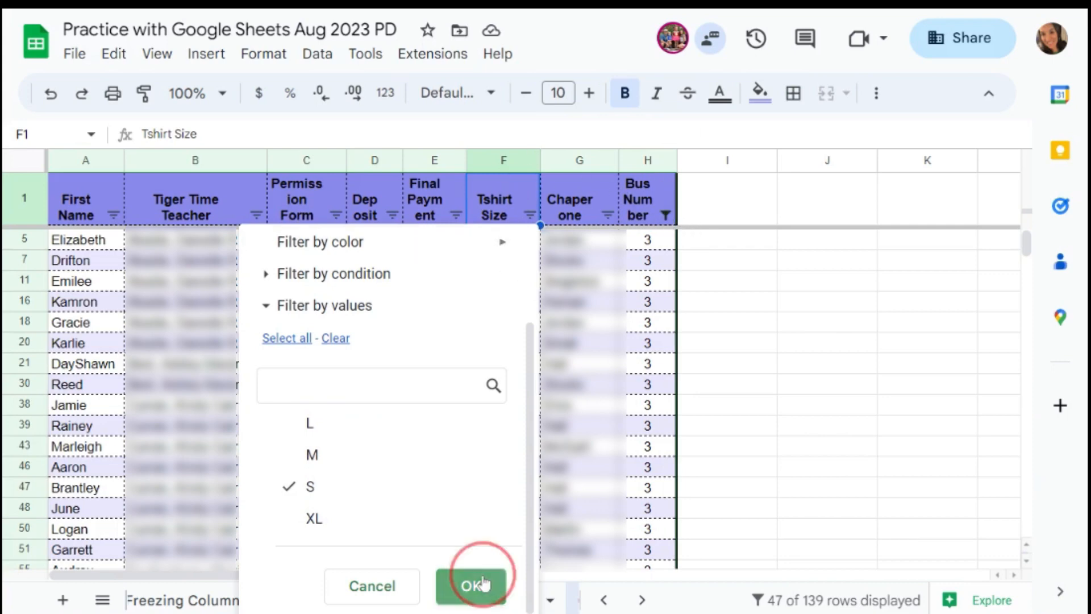
scroll(782, 378, down, 3)
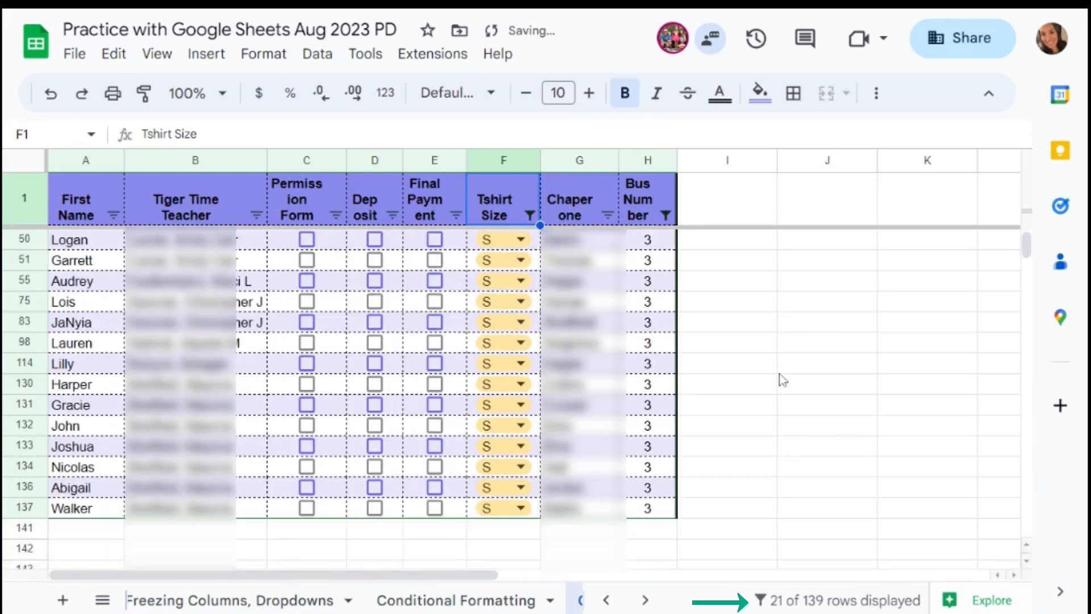
scroll(782, 379, up, 3)
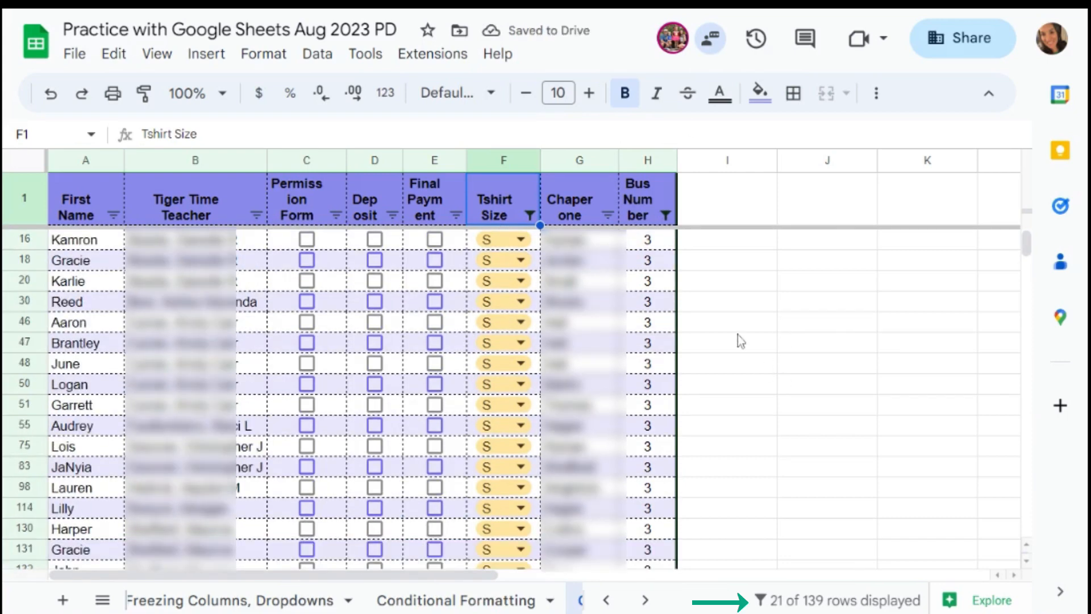